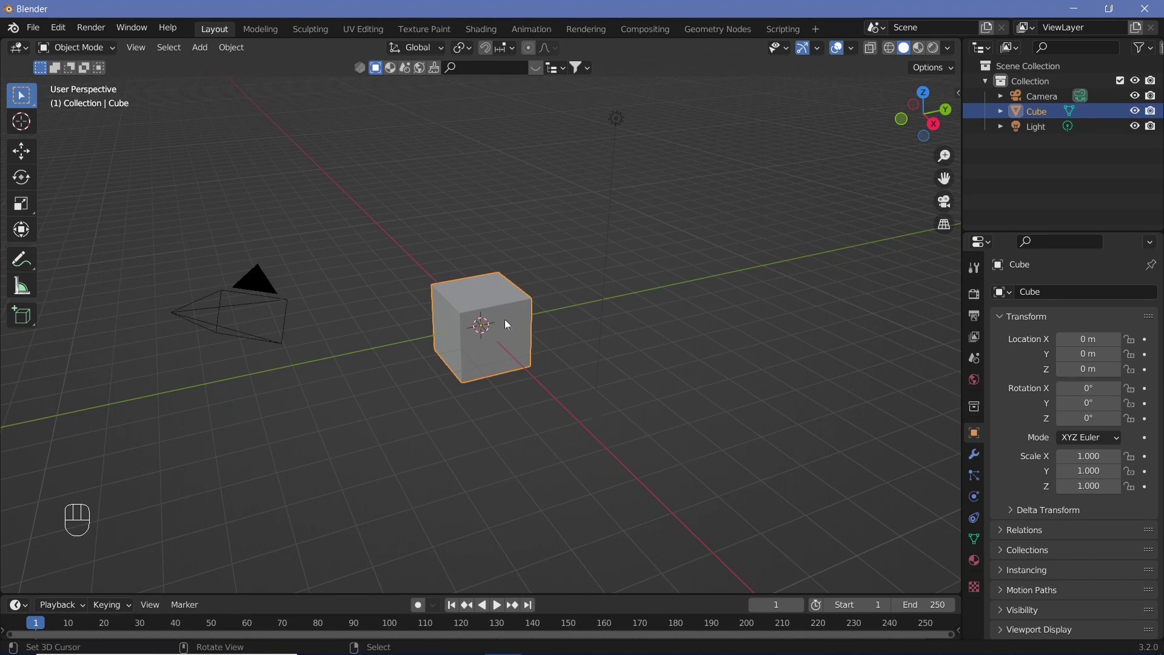
# Delete the default cube
pyautogui.press('x')
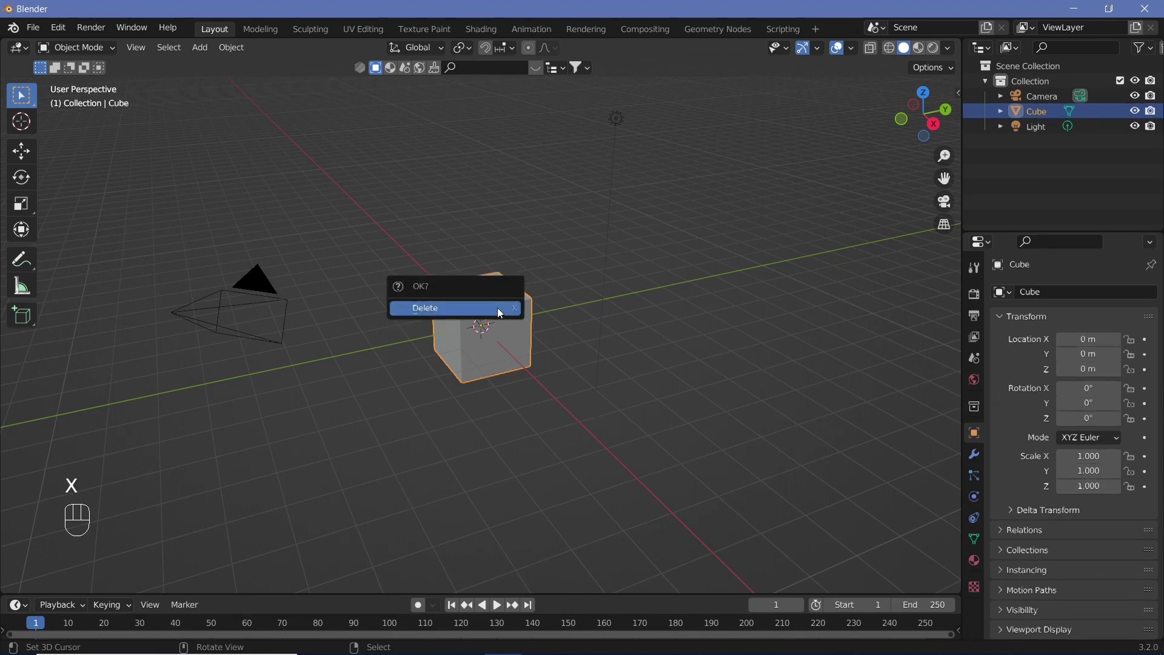
pyautogui.click(497, 307)
# Filter the add-on preferences for "extra" and make sure Add Curve: Extra Objects is enabled
pyautogui.click(58, 28)
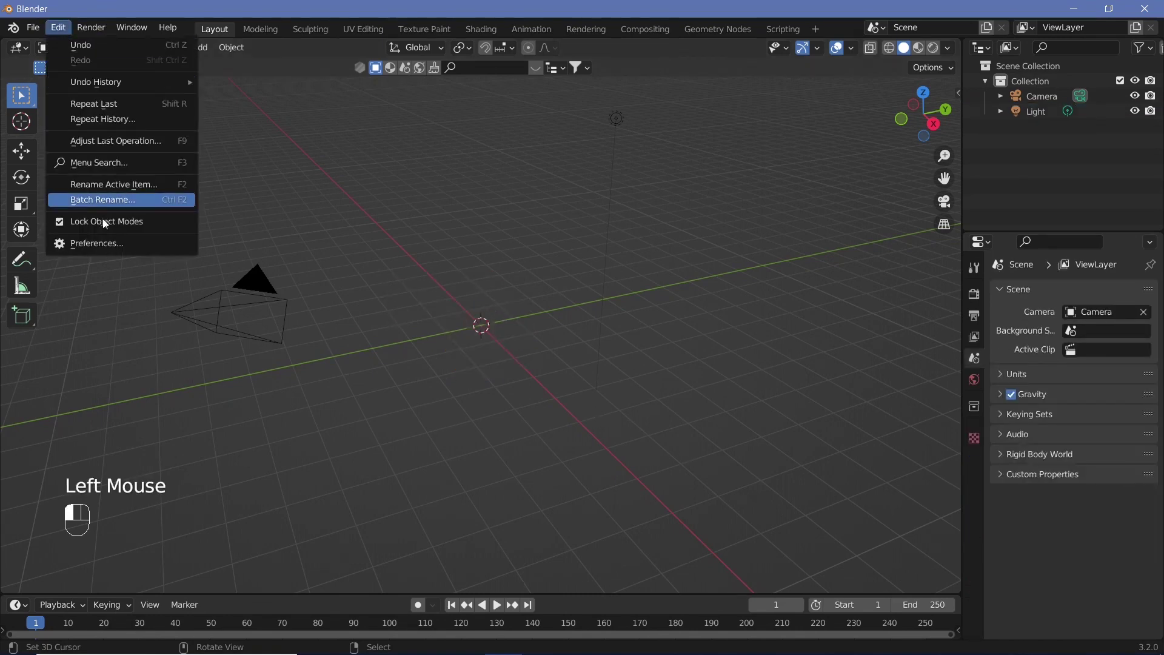
pyautogui.click(104, 242)
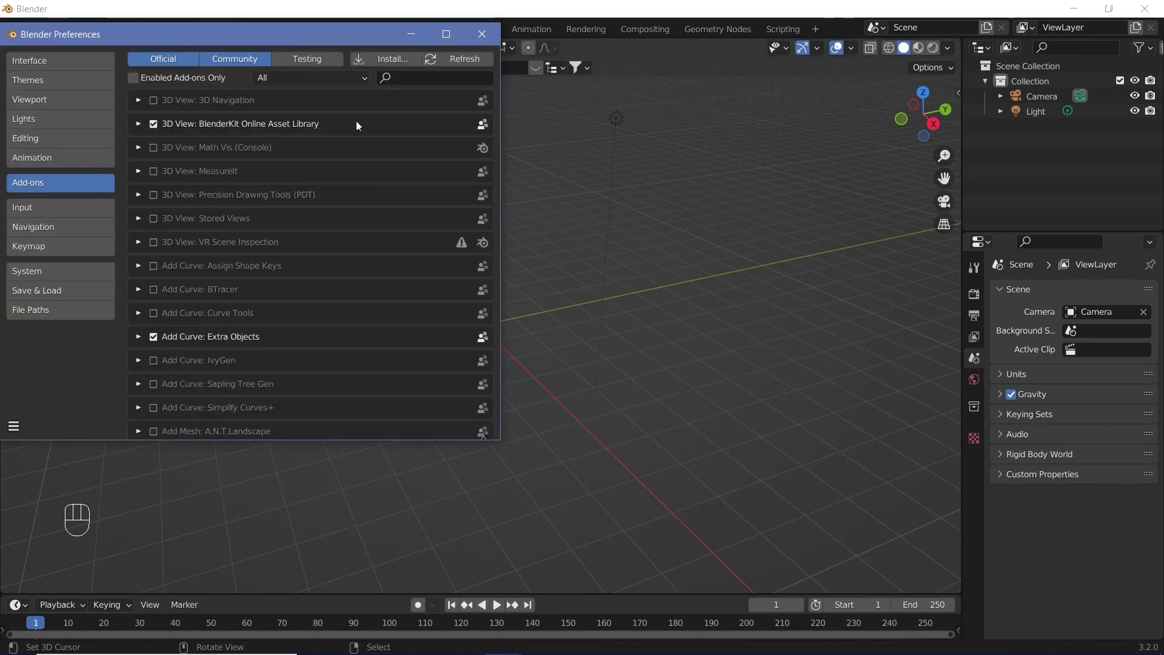
pyautogui.click(406, 78)
pyautogui.write('extra')
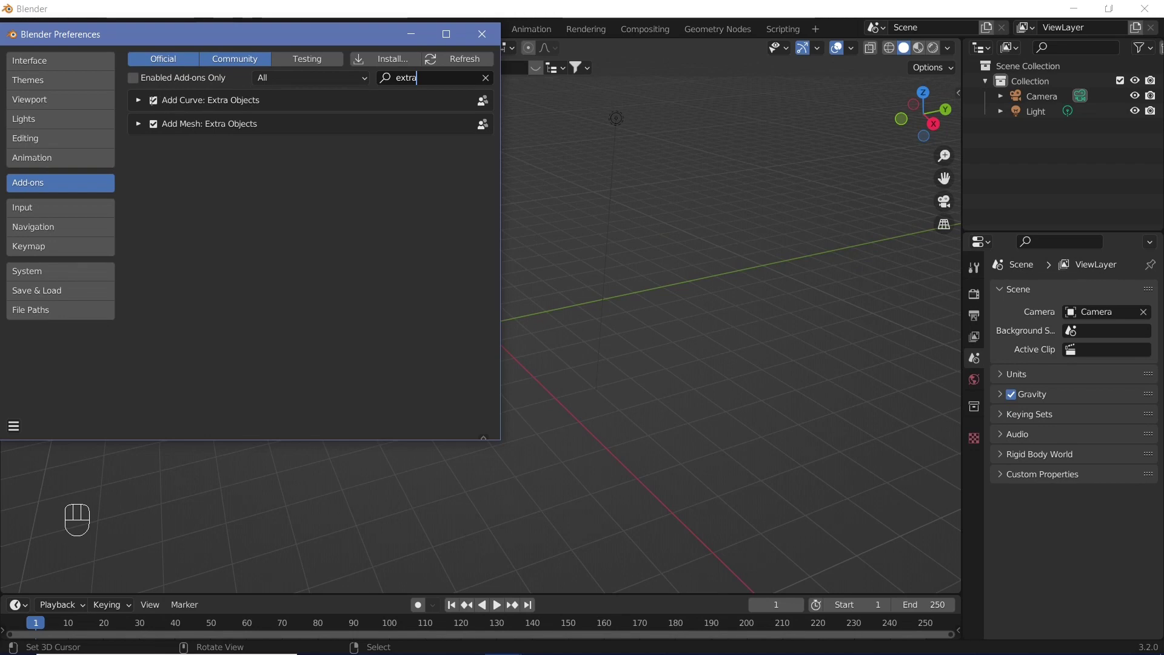
pyautogui.click(153, 101)
pyautogui.click(154, 101)
# Turn off automatic saving of preferences and close the preferences window
pyautogui.click(13, 426)
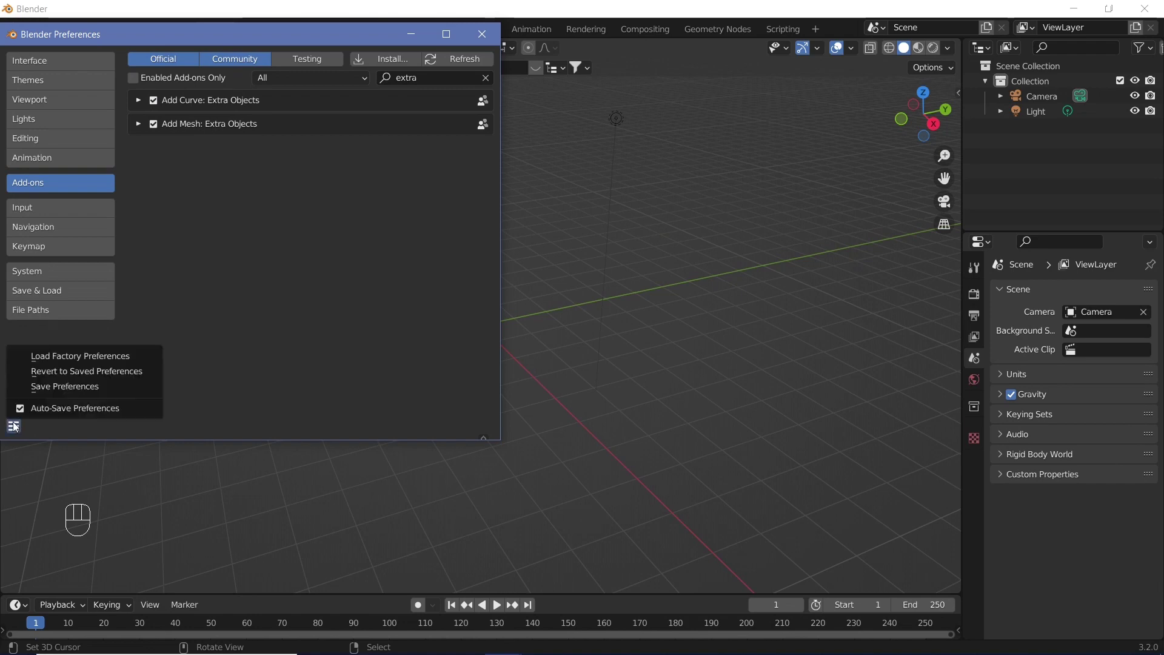
pyautogui.click(60, 407)
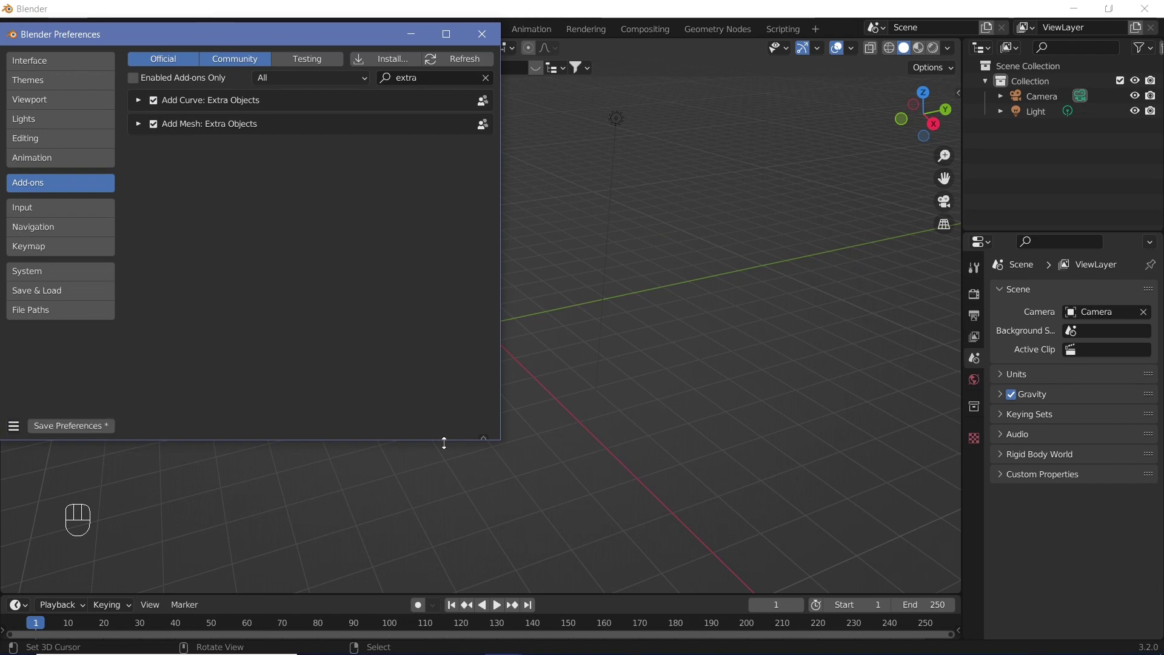
pyautogui.click(482, 34)
# Add a Helix (3D) curve profile at the world origin
pyautogui.hotkey('shift', 'a')
pyautogui.moveTo(506, 355)
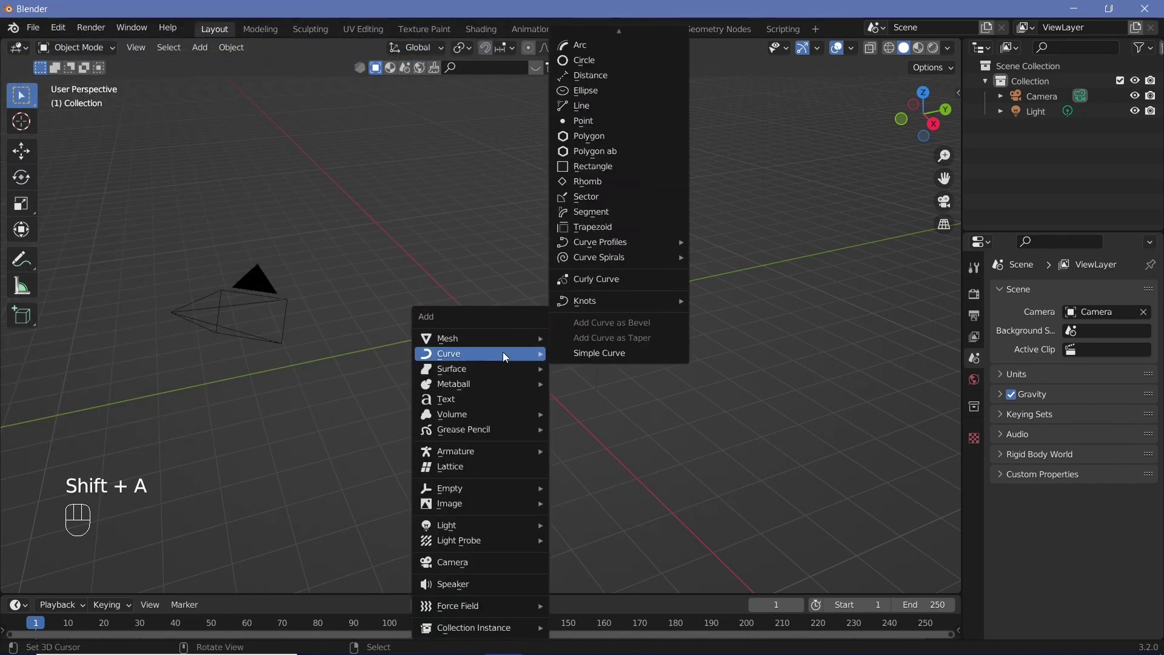
pyautogui.moveTo(576, 24)
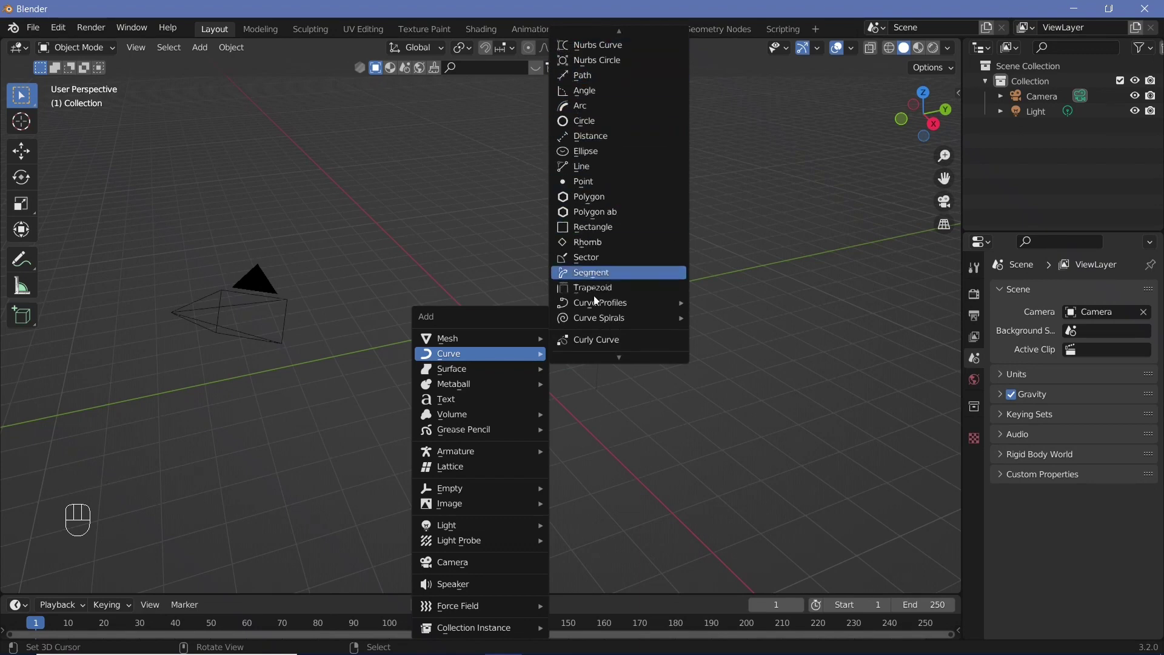
pyautogui.moveTo(615, 310)
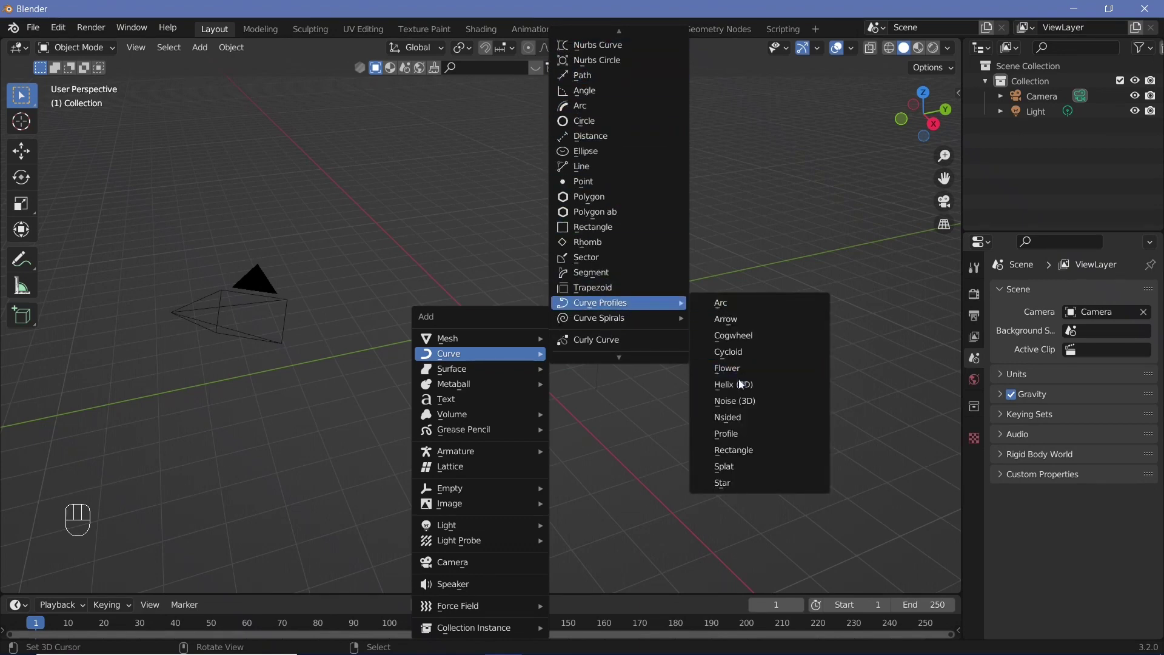
pyautogui.click(765, 385)
# Set the height of the new helix to 3
pyautogui.click(67, 586)
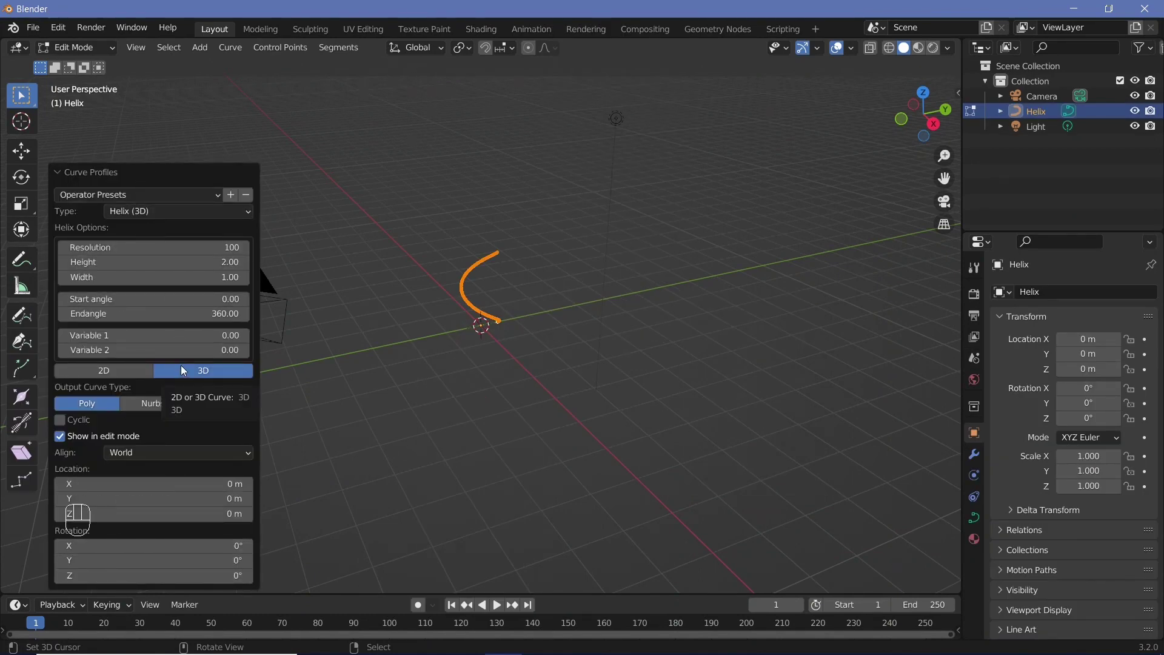
pyautogui.click(208, 262)
pyautogui.write('3')
pyautogui.press('Return')
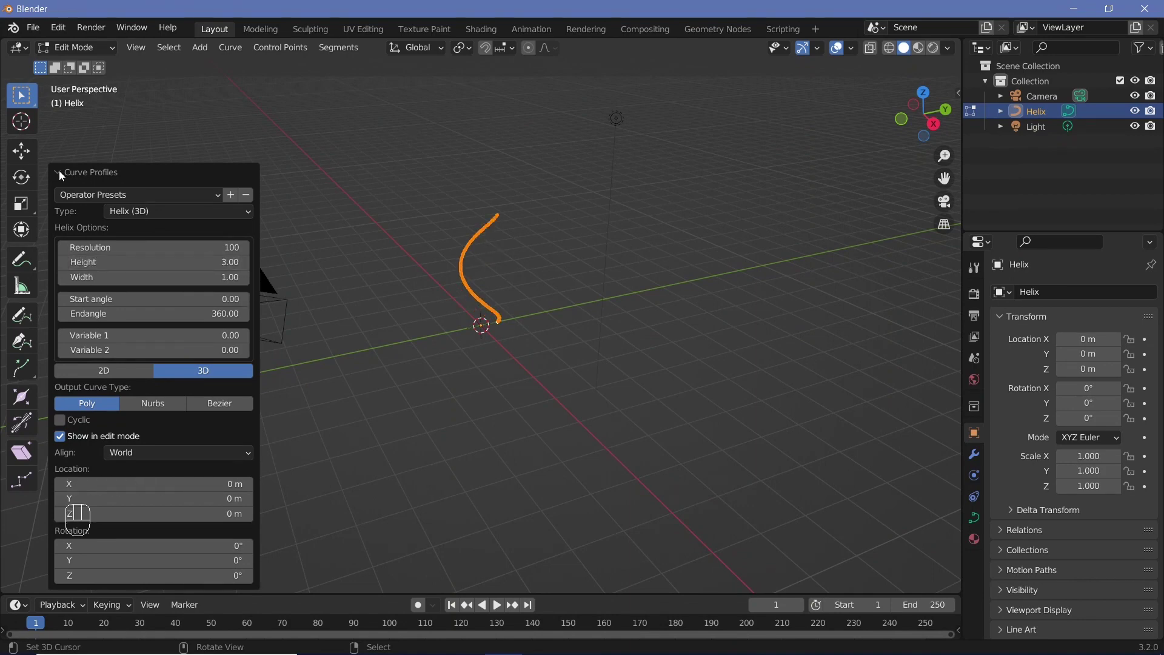
pyautogui.click(59, 171)
# Duplicate all points of the helix in place and rotate the copy 180° about the Z axis
pyautogui.moveTo(473, 334); pyautogui.dragTo(530, 340, button='middle')
pyautogui.scroll(4, 529, 340)
pyautogui.moveTo(467, 315); pyautogui.dragTo(559, 342, button='middle')
pyautogui.scroll(-1, 606, 323)
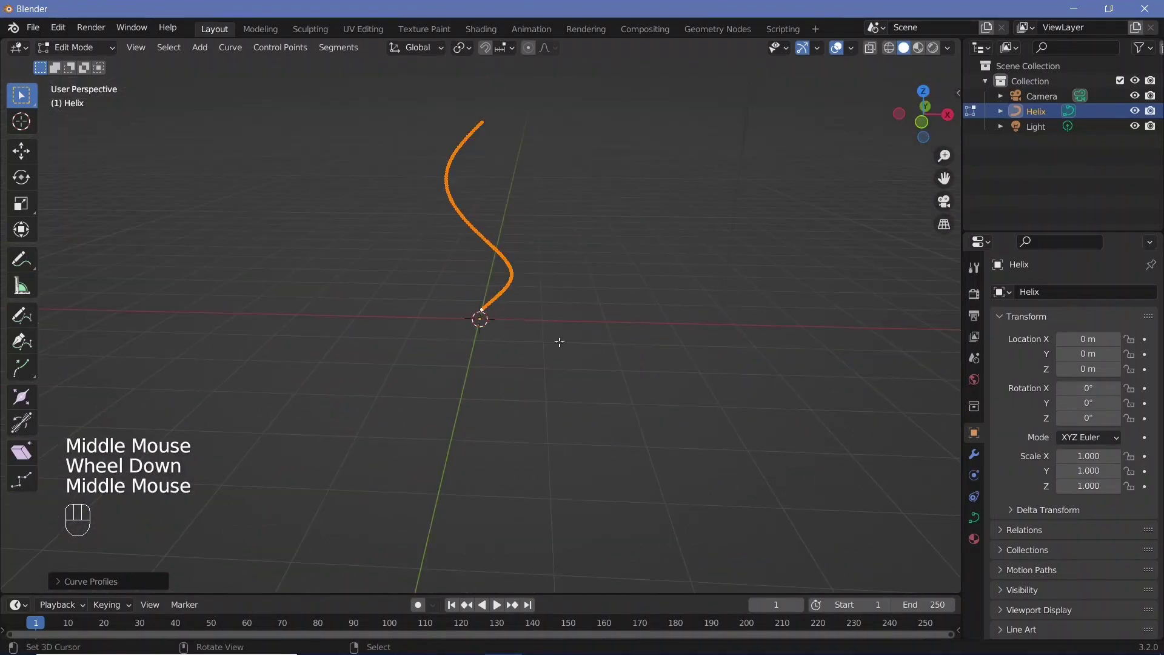
pyautogui.press('a')
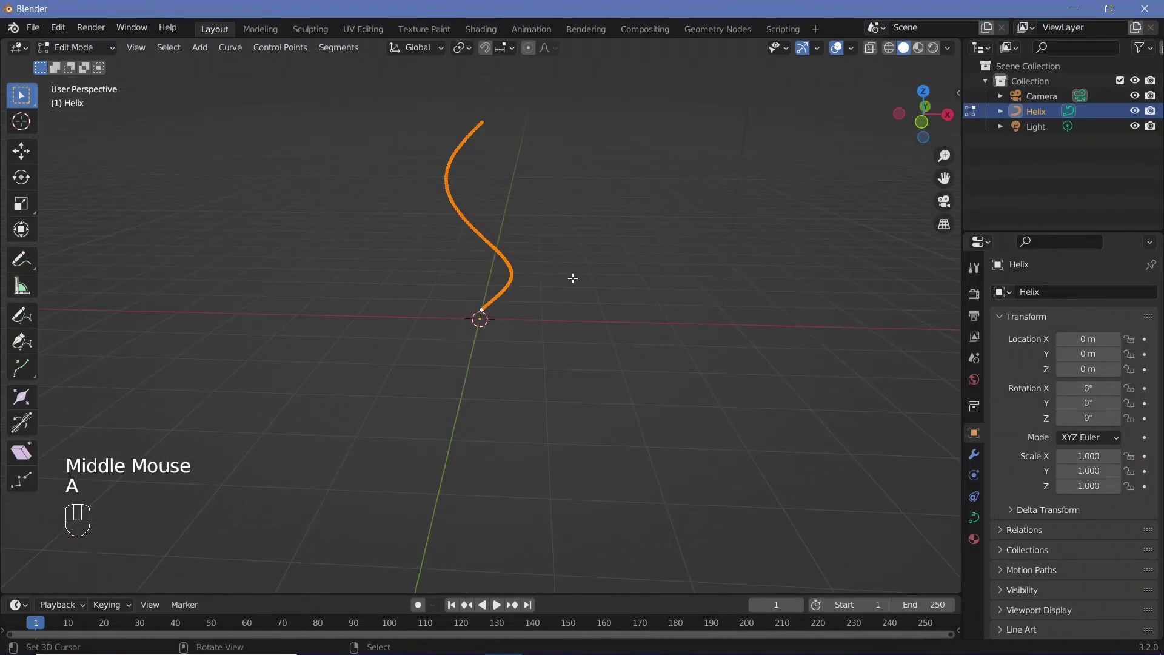
pyautogui.press('a')
pyautogui.press('a')
pyautogui.press('a')
pyautogui.press('a')
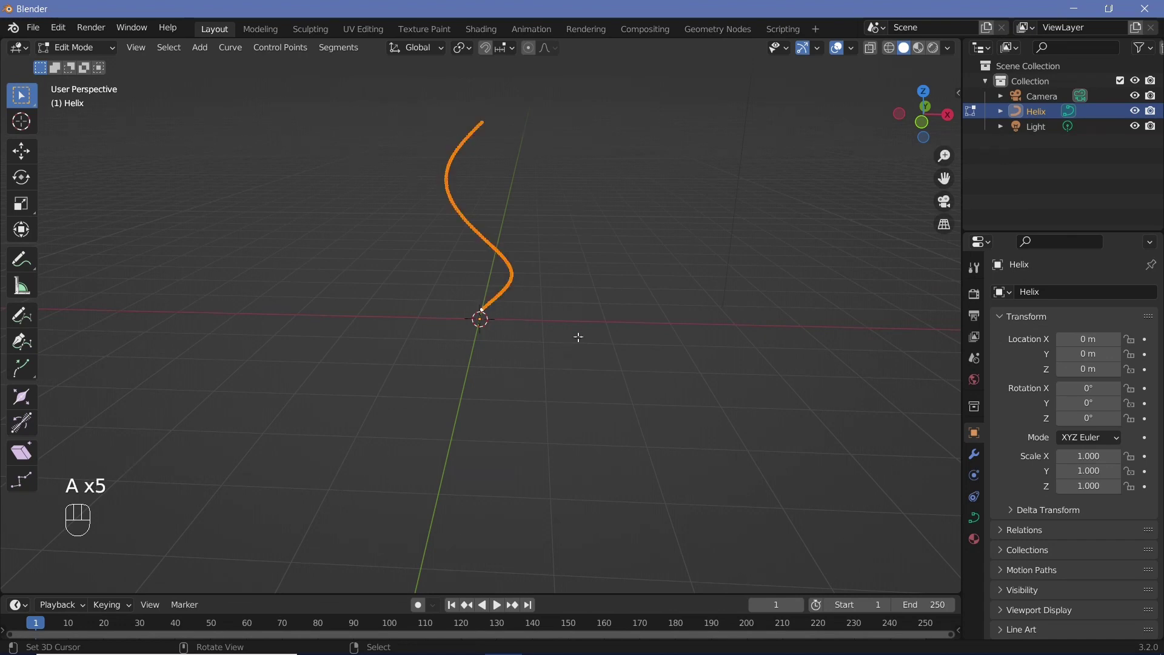
pyautogui.hotkey('shift', 'd')
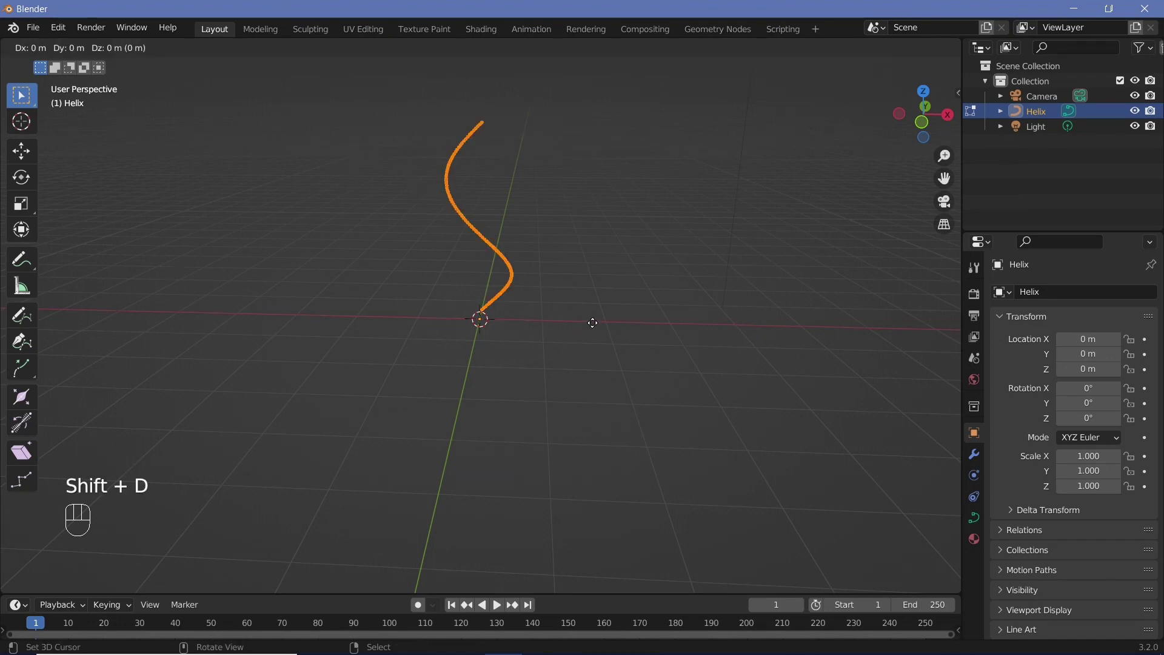
pyautogui.press('Return')
pyautogui.write('r')
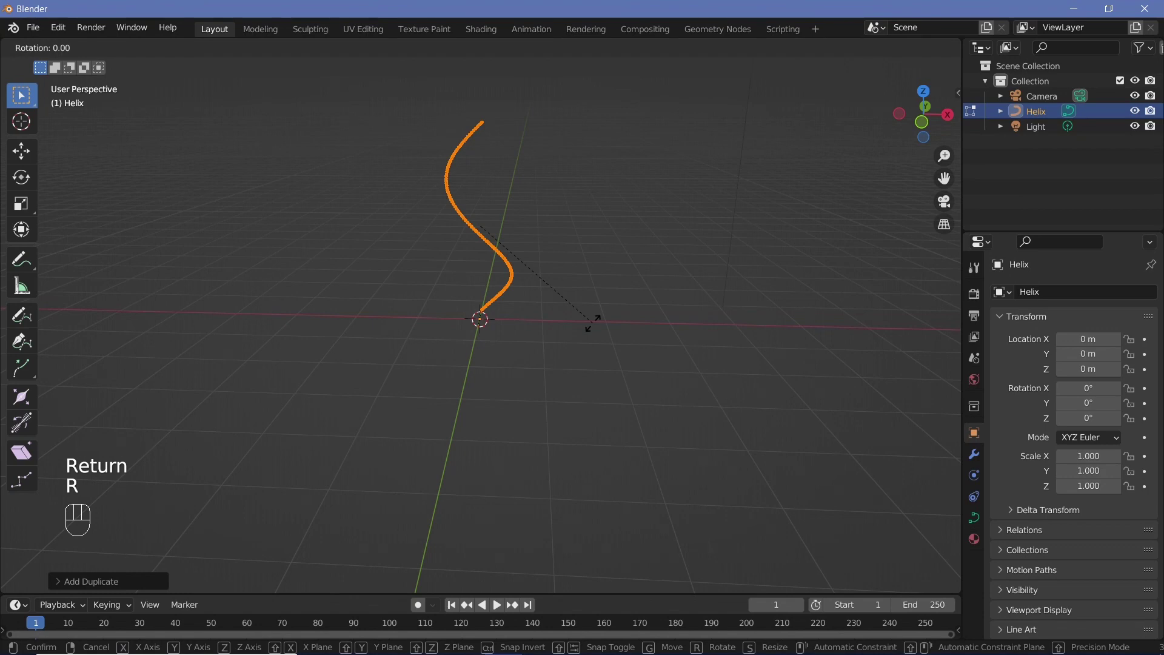
pyautogui.write('z180')
pyautogui.press('Return')
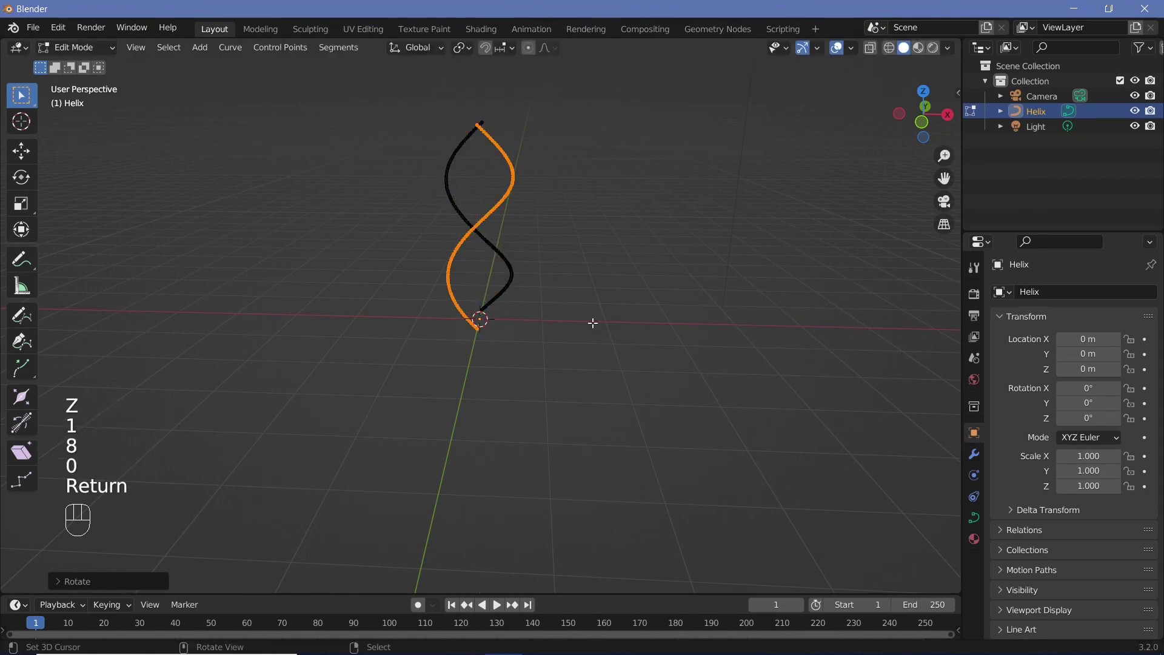
# Return to Object Mode and give the double helix curve a round bevel with a depth of 0.02 m
pyautogui.moveTo(572, 315); pyautogui.dragTo(404, 284, button='middle')
pyautogui.keyDown('shift'); pyautogui.moveTo(612, 291); pyautogui.dragTo(533, 362, button='middle'); pyautogui.keyUp('shift')
pyautogui.scroll(3, 554, 317)
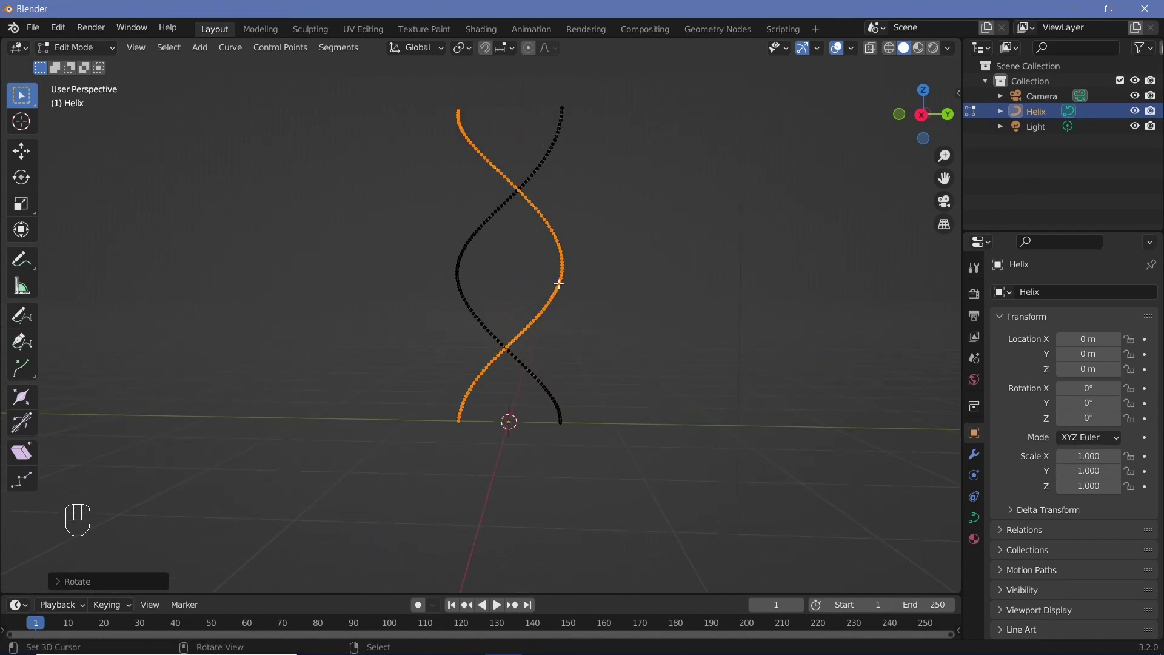
pyautogui.press('Tab')
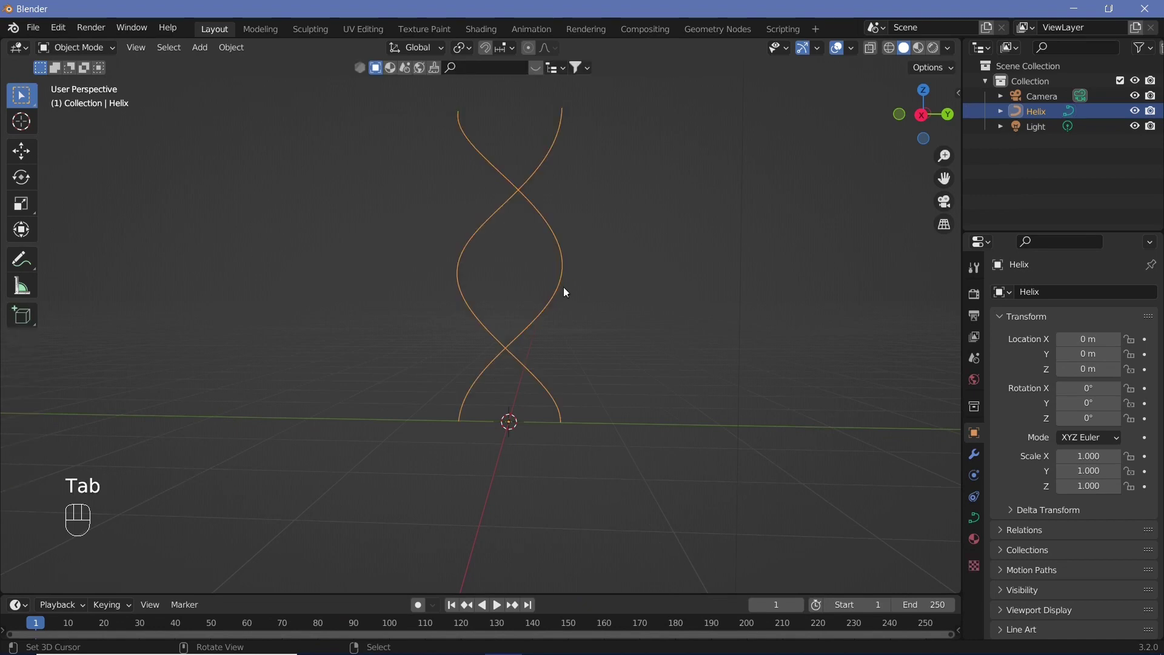
pyautogui.click(974, 517)
pyautogui.click(1024, 536)
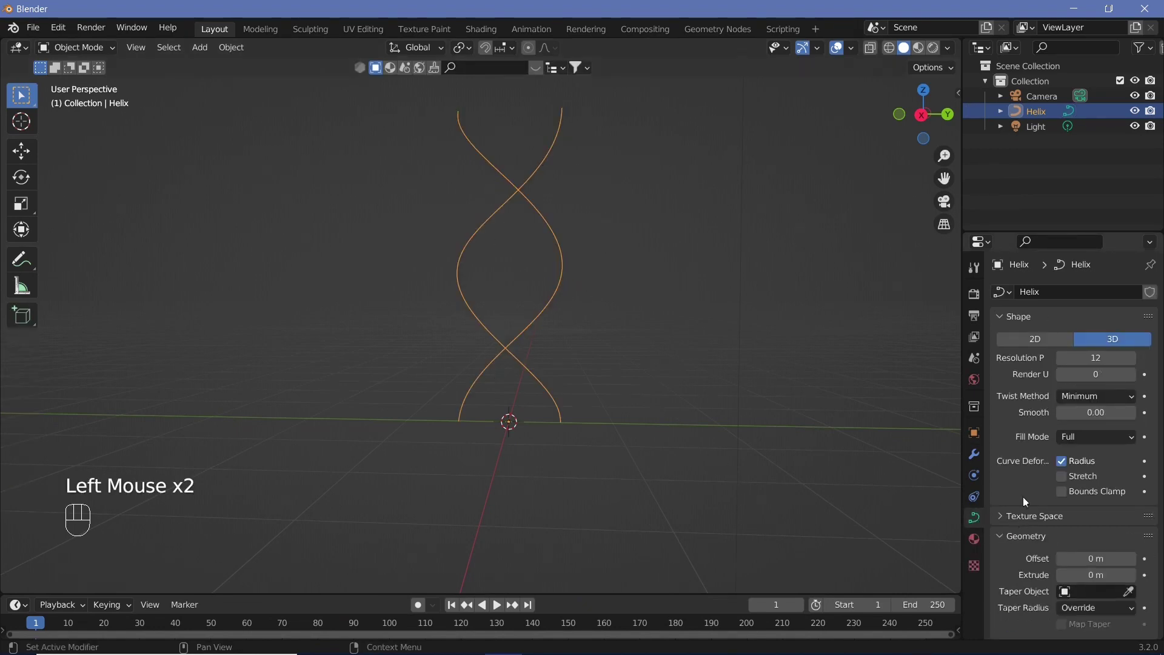
pyautogui.scroll(-3, 1025, 486)
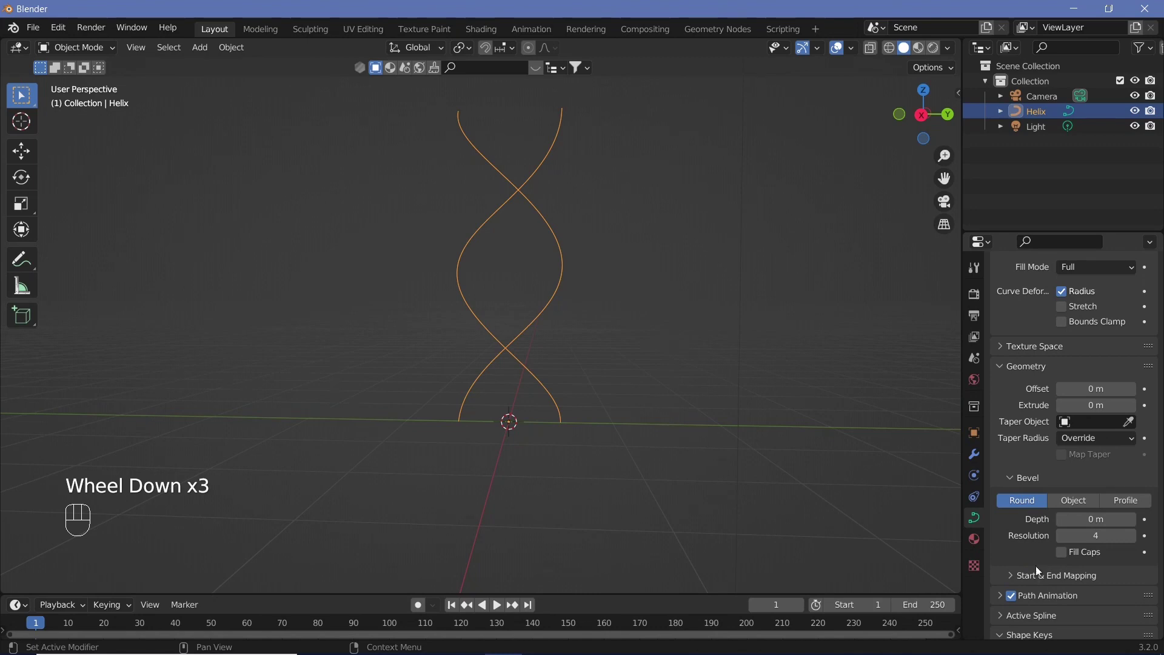
pyautogui.moveTo(1095, 520); pyautogui.dragTo(1107, 523)
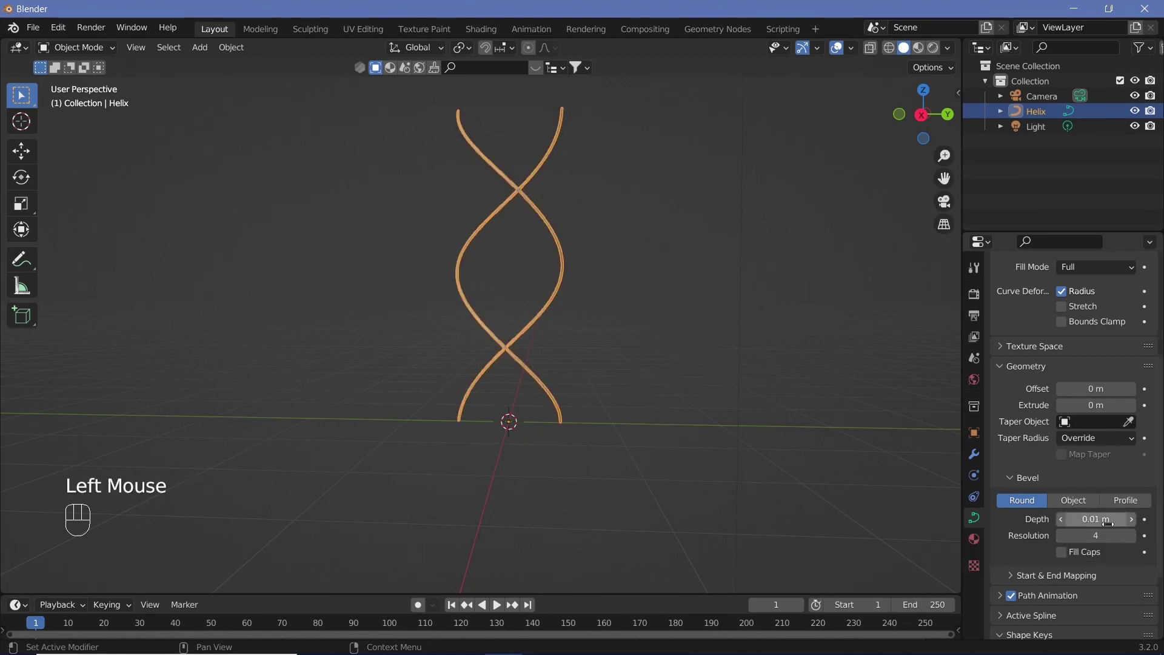
pyautogui.scroll(3, 577, 369)
pyautogui.keyDown('shift'); pyautogui.moveTo(577, 369); pyautogui.dragTo(528, 358, button='middle'); pyautogui.keyUp('shift')
pyautogui.scroll(1, 527, 359)
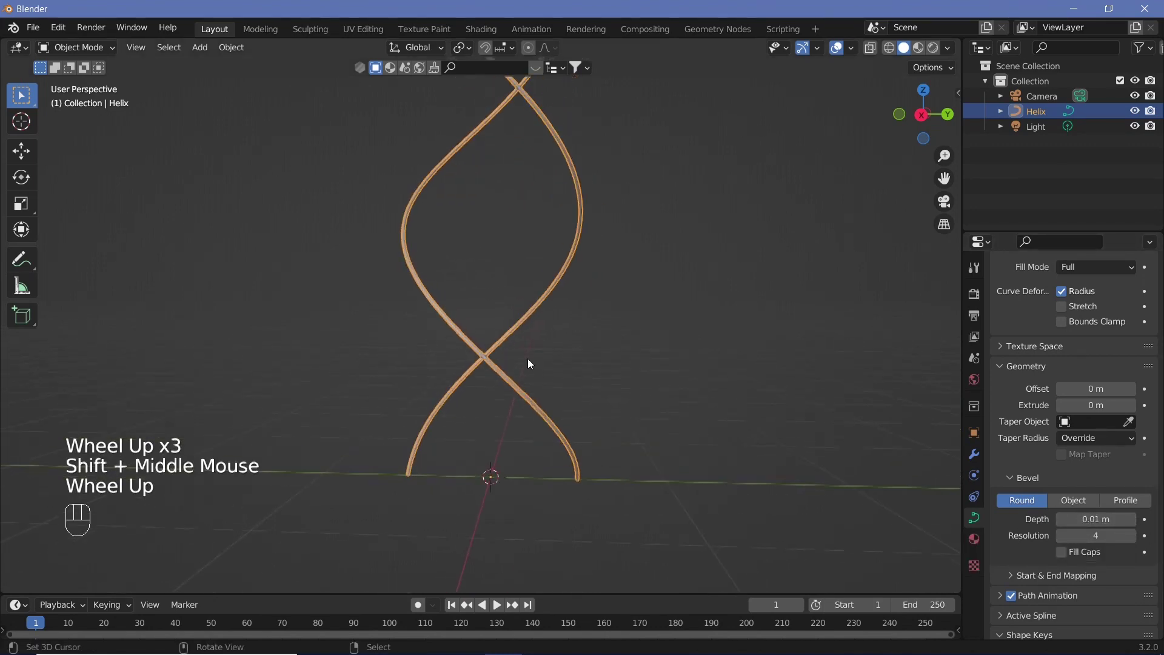
pyautogui.click(1131, 519)
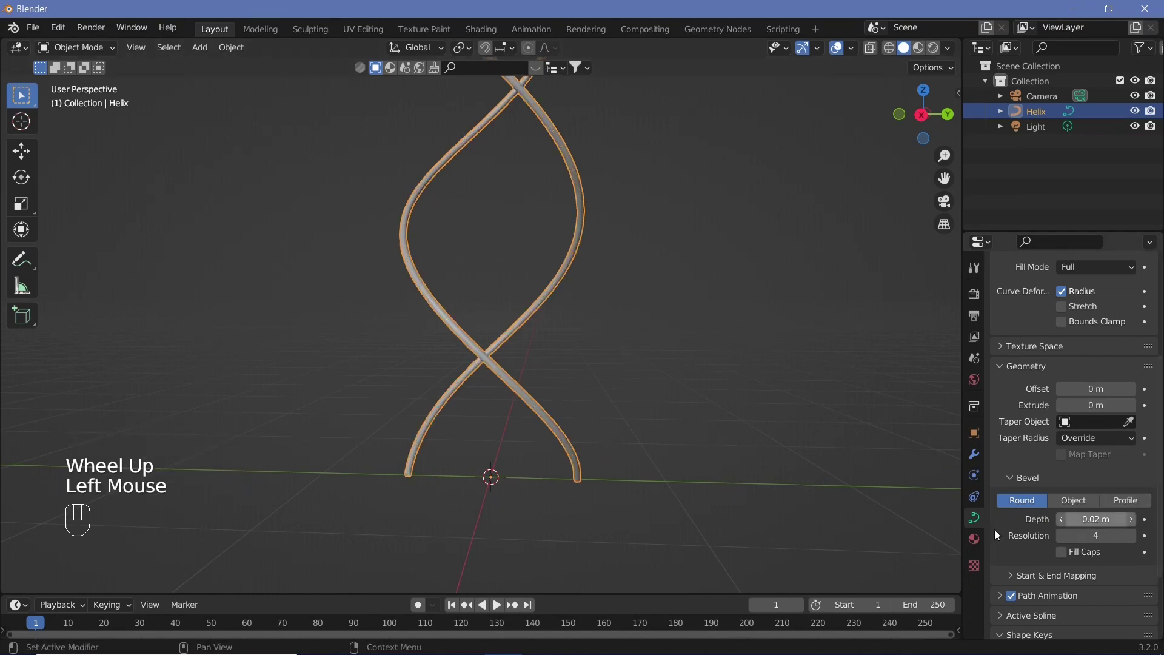
# Add a simple Line curve at the world origin
pyautogui.press('KP_3')
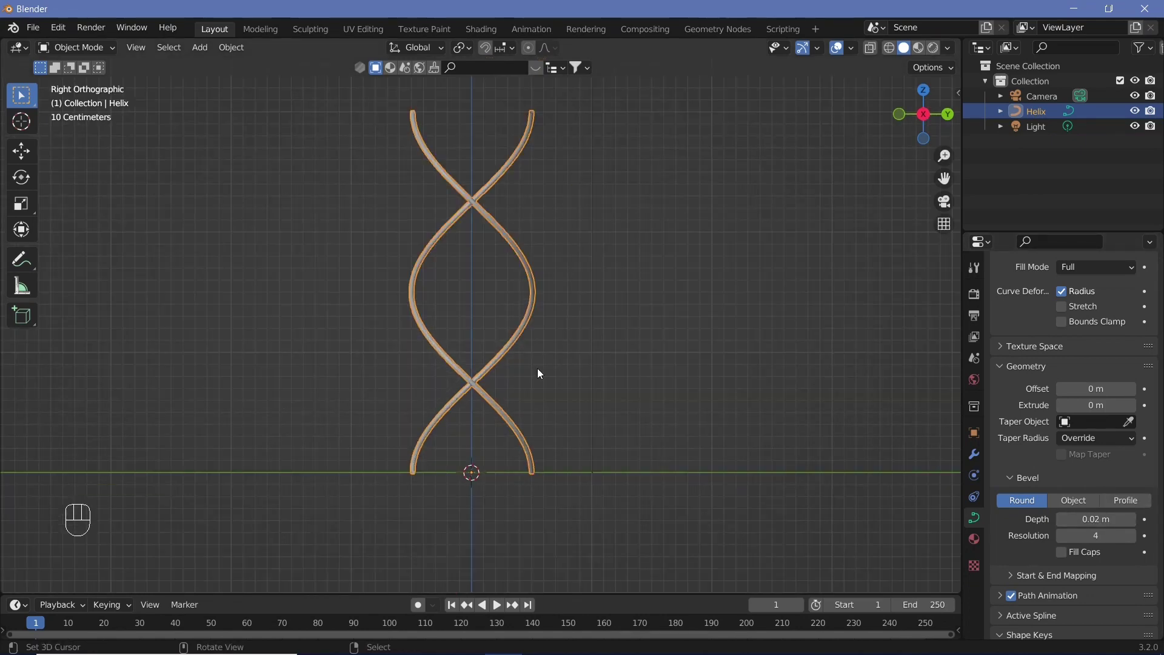
pyautogui.scroll(2, 511, 383)
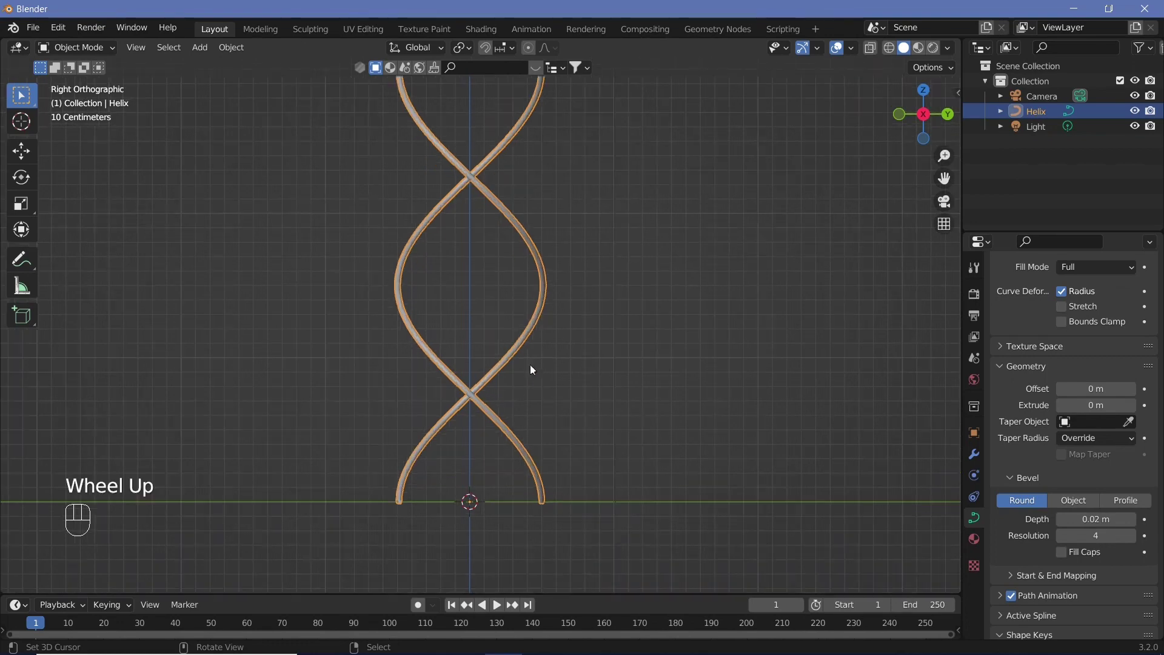
pyautogui.moveTo(530, 365); pyautogui.dragTo(541, 351, button='middle')
pyautogui.hotkey('shift', 'a')
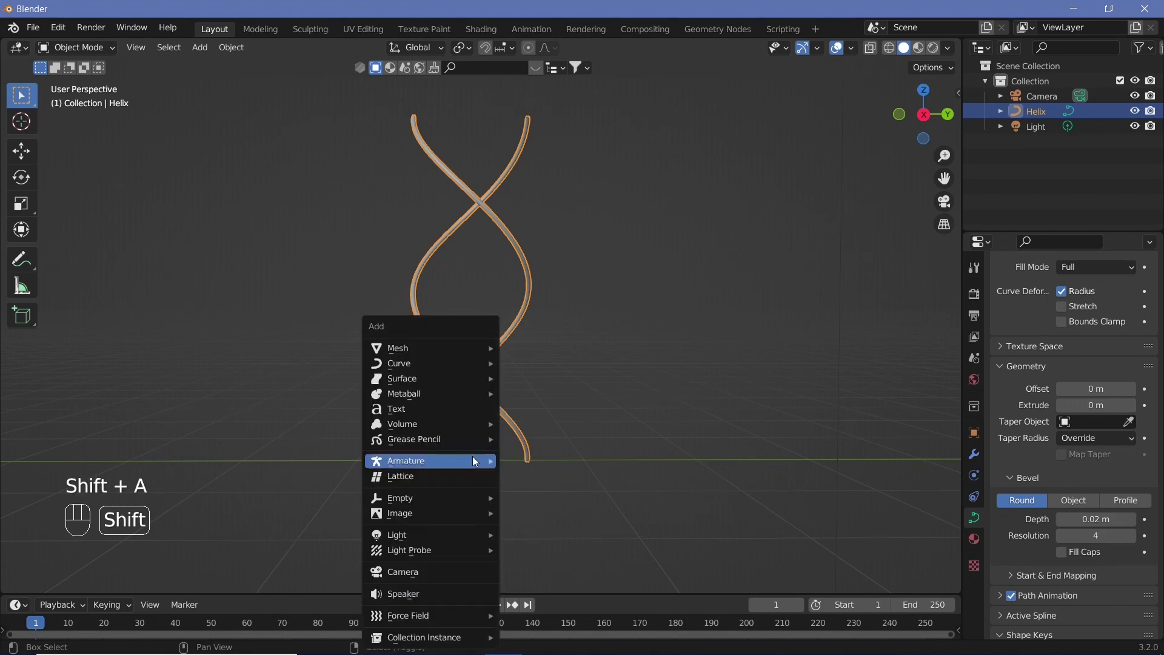
pyautogui.moveTo(475, 366)
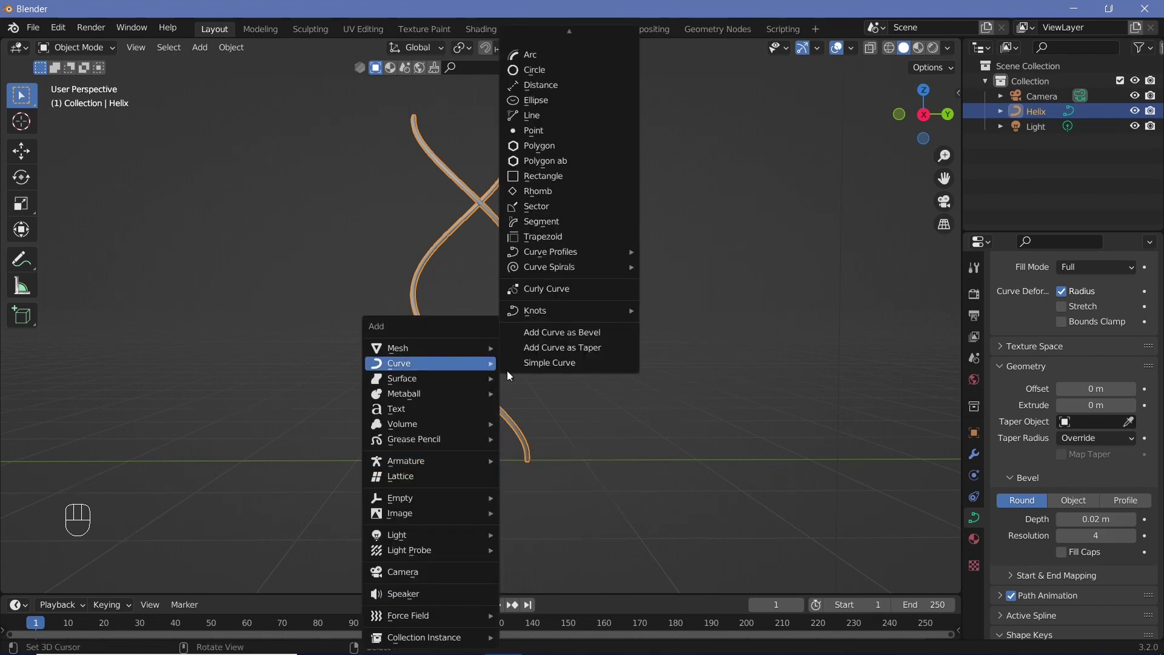
pyautogui.click(569, 120)
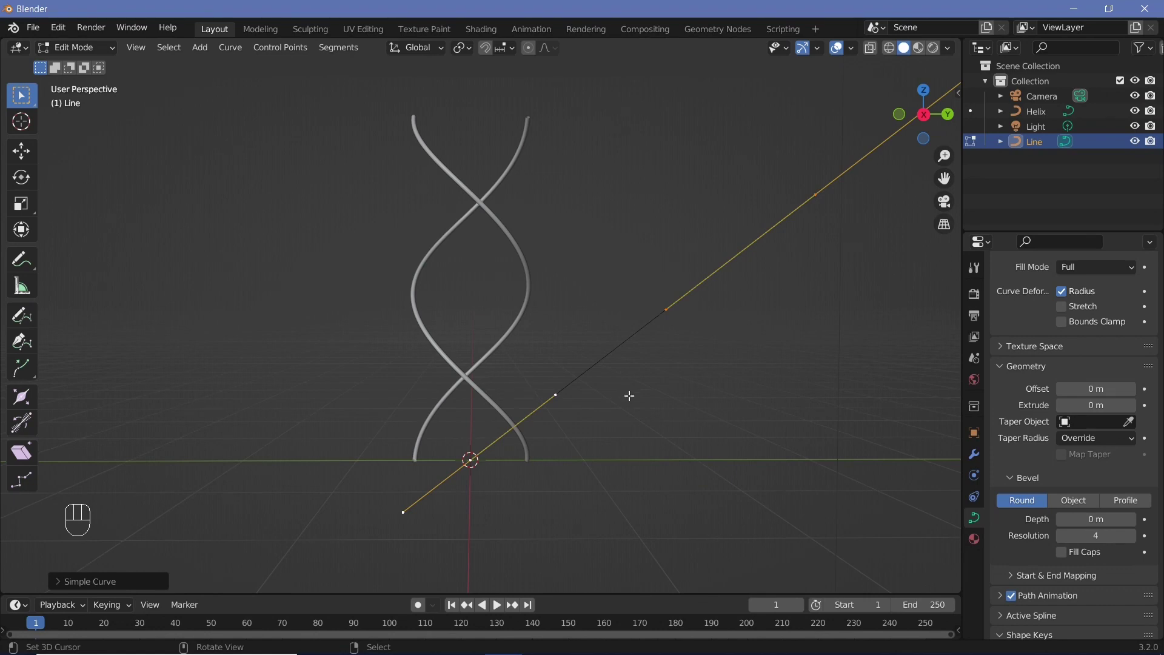
# Rotate the line -45° about the X axis in the right orthographic view so it lies horizontal
pyautogui.press('KP_3')
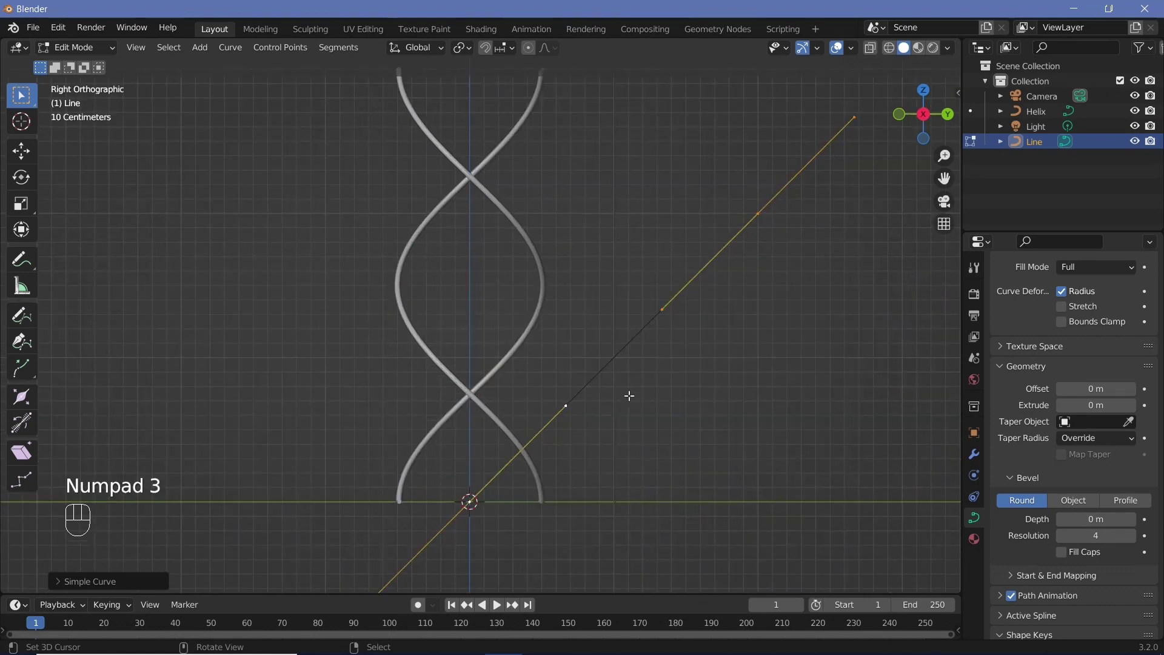
pyautogui.press('r')
pyautogui.write('x')
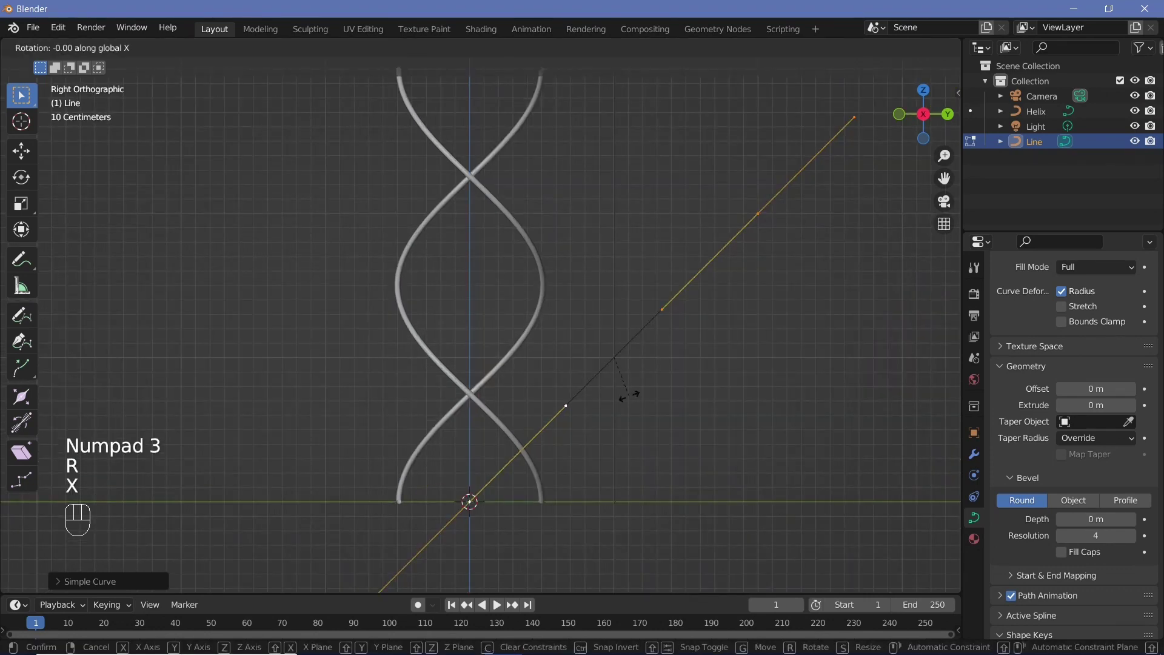
pyautogui.write('45')
pyautogui.press('-')
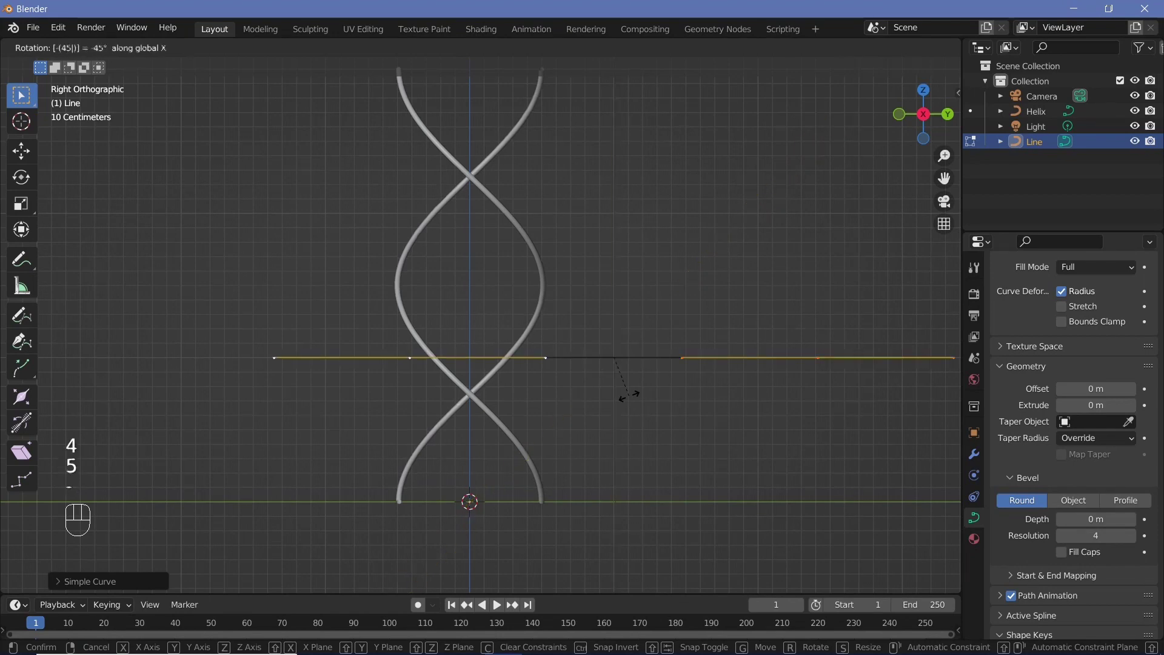
pyautogui.click(628, 394)
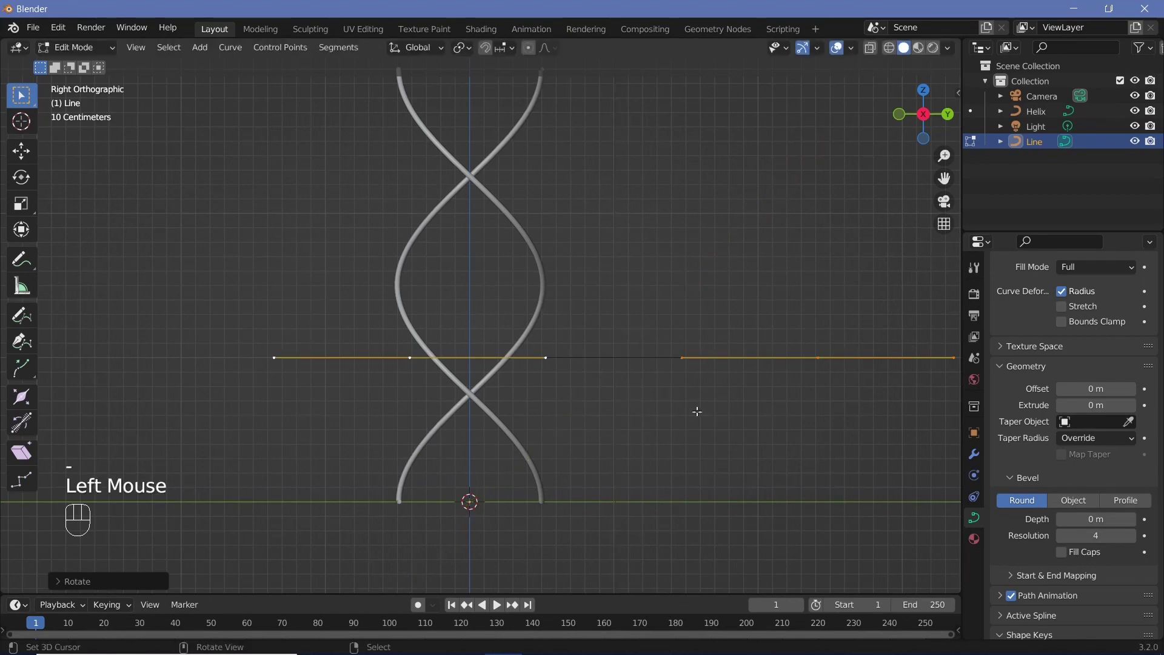
# Scale the line down uniformly in snapped increments until it is roughly as long as the double helix is wide
pyautogui.press('s')
pyautogui.press('ctrl')
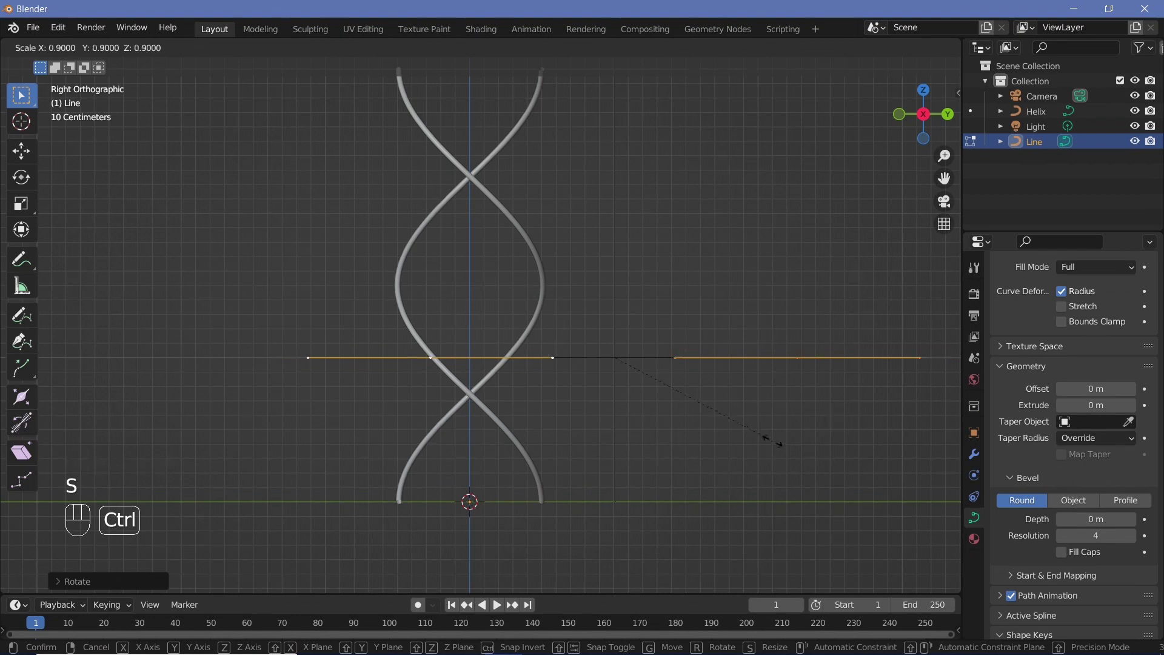
pyautogui.keyDown('ctrl'); pyautogui.click(641, 393); pyautogui.keyUp('ctrl')
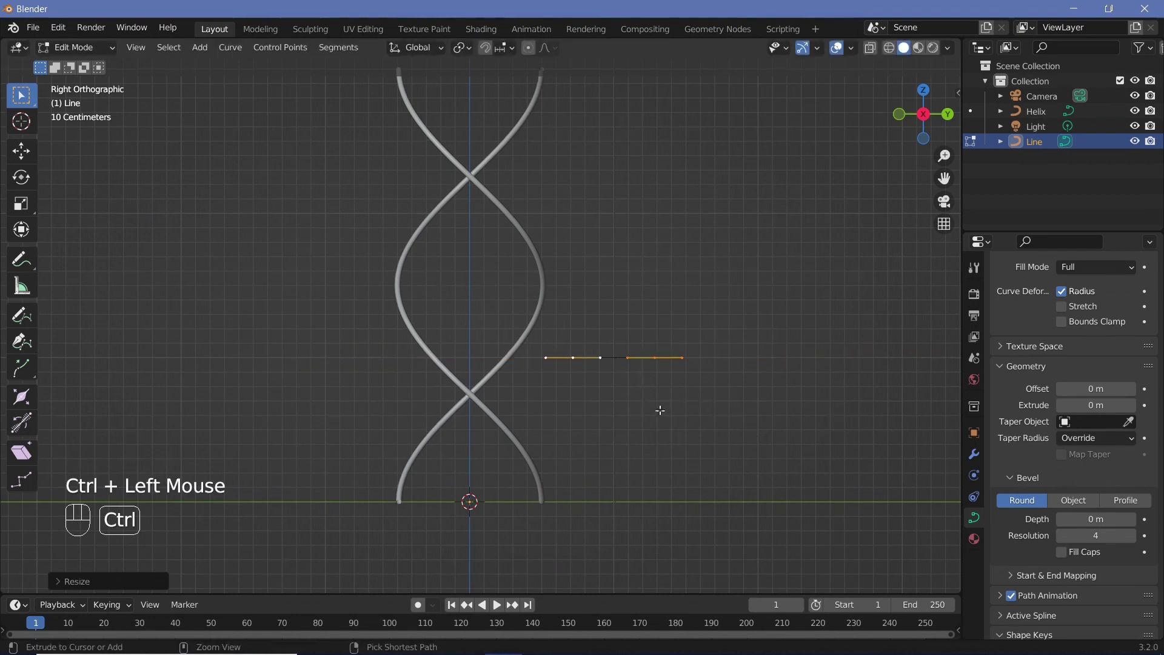
# Move the line in snapped increments, -1 m along Y and down to ground level, so it spans the base of the double helix
pyautogui.press('g')
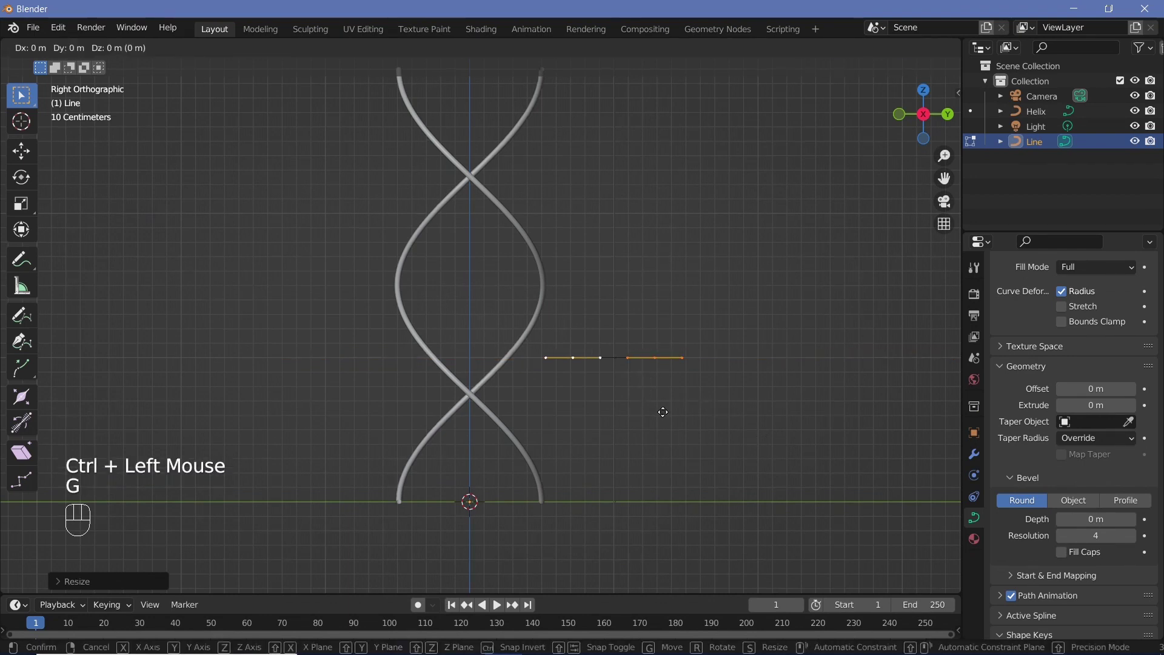
pyautogui.press('ctrl')
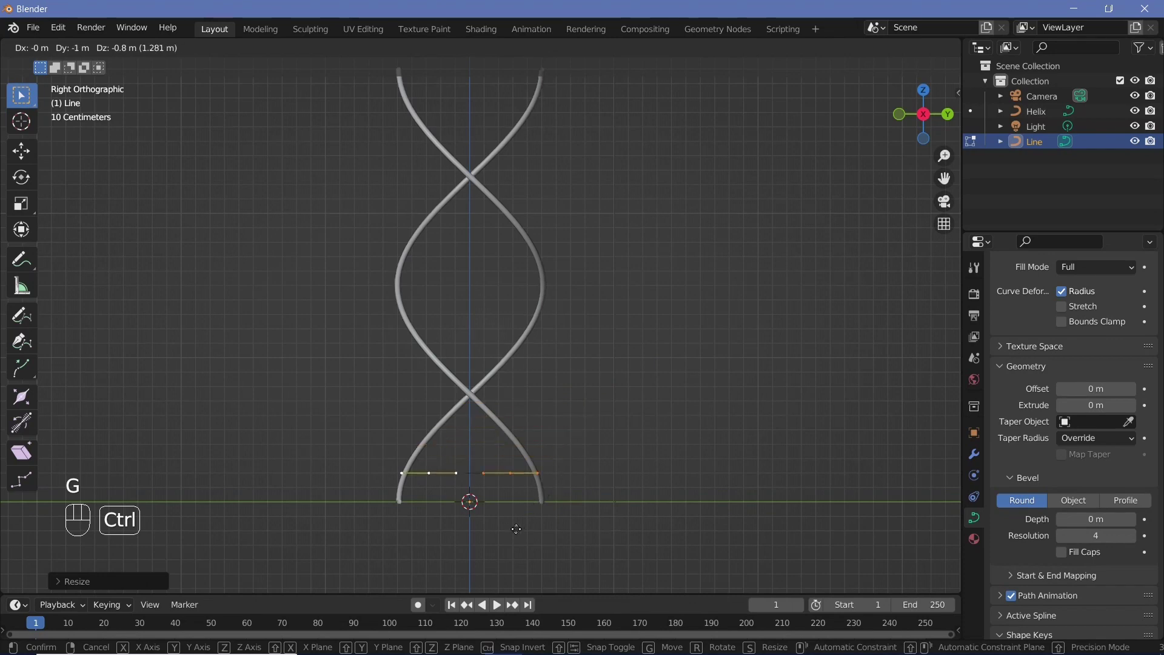
pyautogui.keyDown('ctrl'); pyautogui.click(510, 544); pyautogui.keyUp('ctrl')
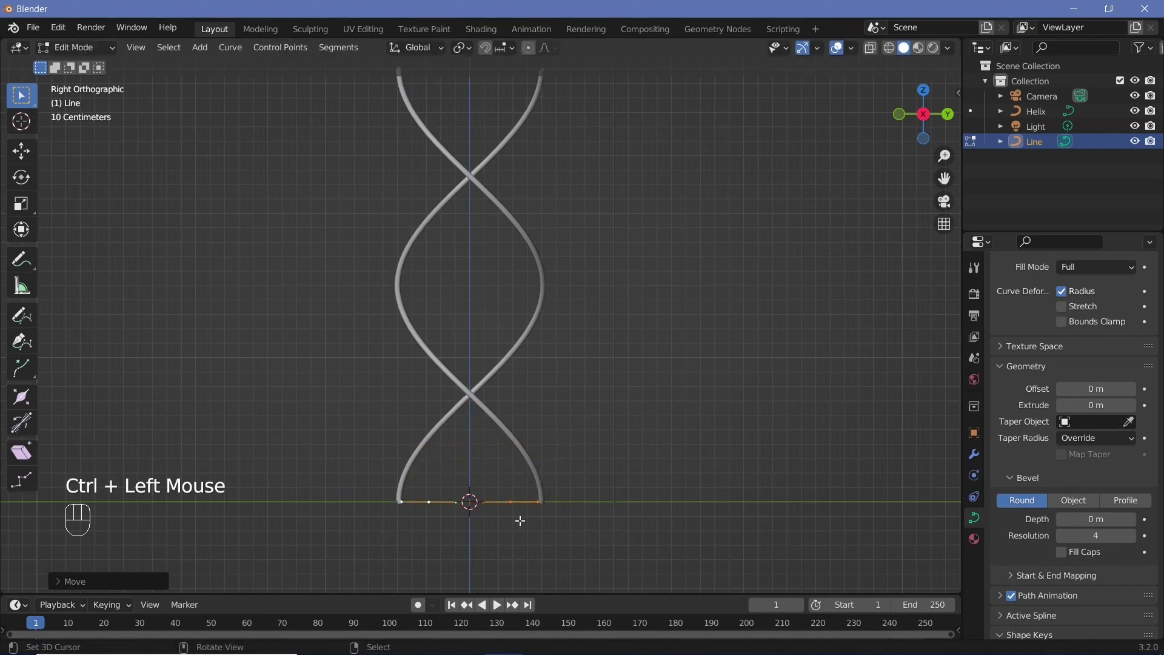
# In the top orthographic view, rotate the line about Z until it is parallel to the Y axis and move it along X onto the origin
pyautogui.press('KP_7')
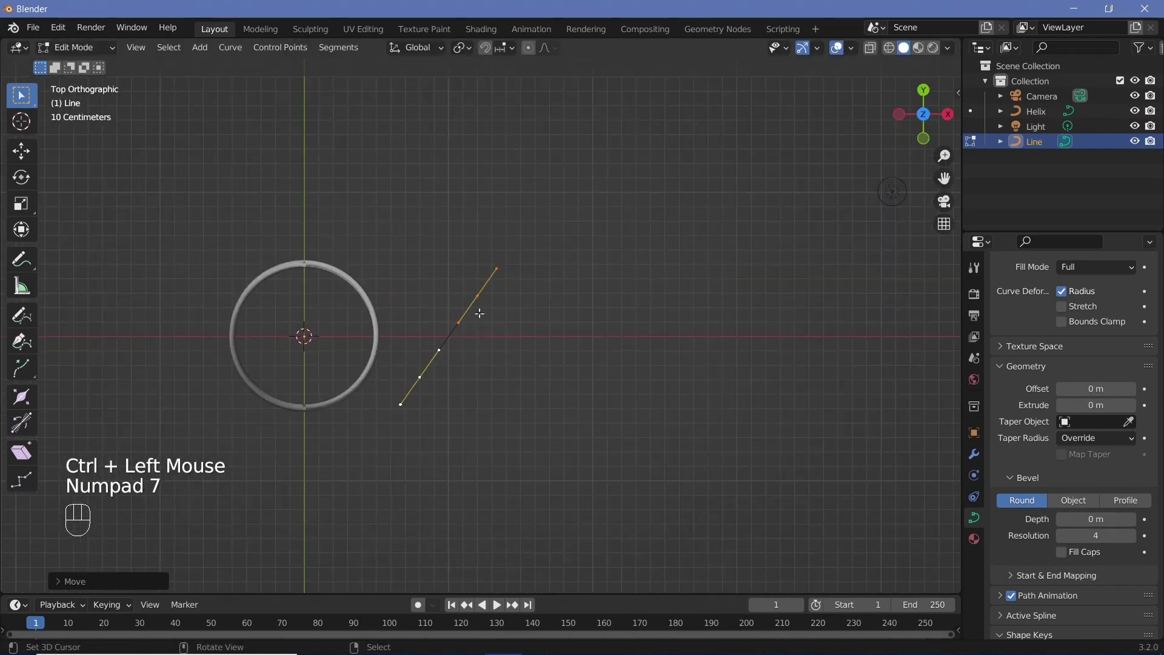
pyautogui.press('r')
pyautogui.press('z')
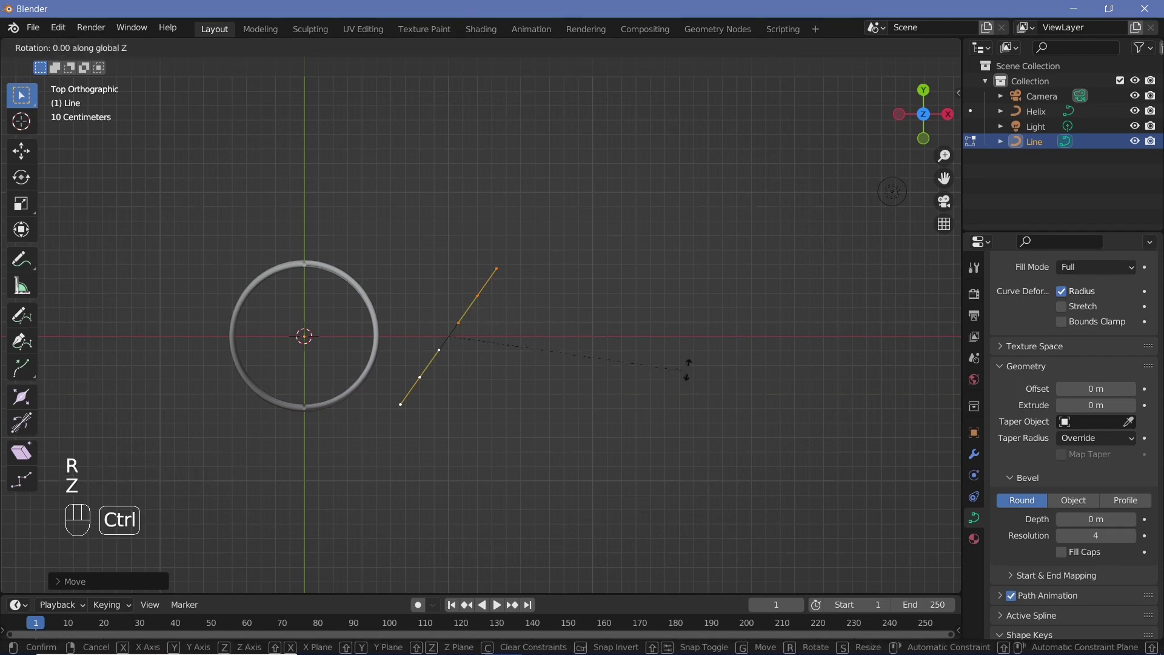
pyautogui.keyDown('ctrl'); pyautogui.click(661, 238); pyautogui.keyUp('ctrl')
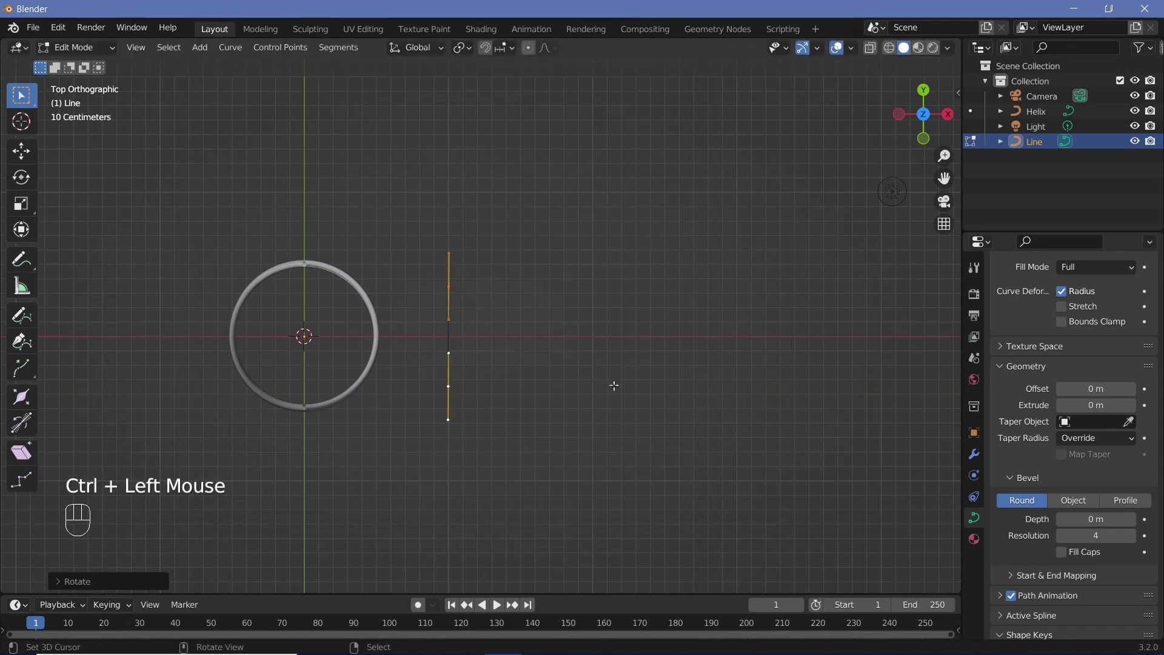
pyautogui.press('g')
pyautogui.press('x')
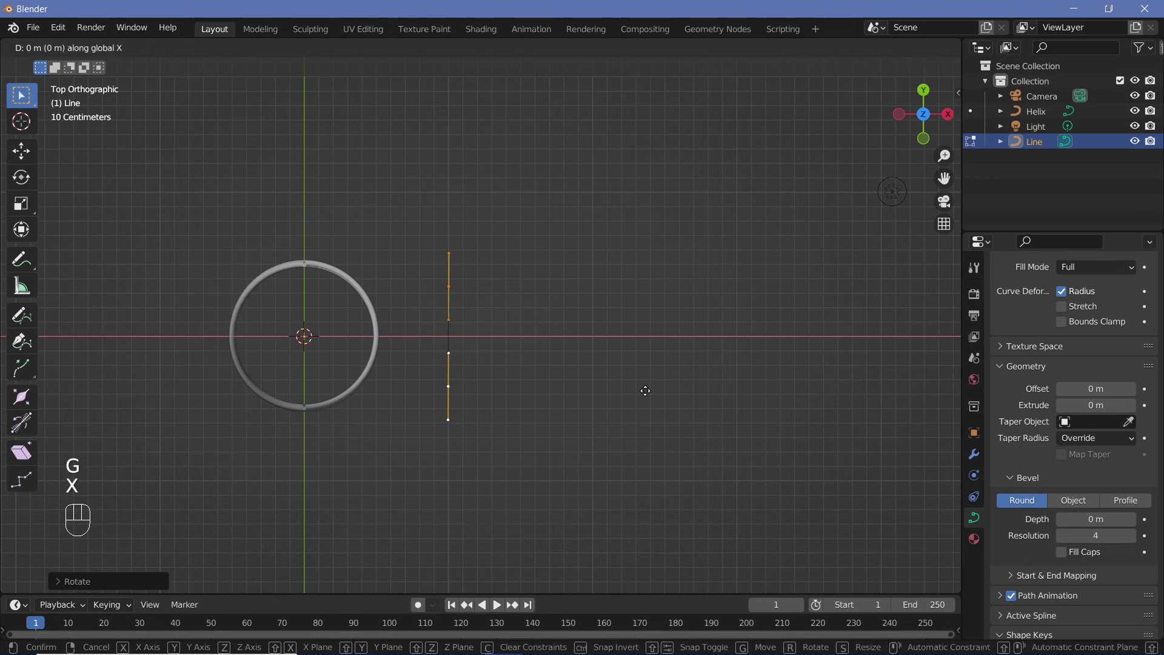
pyautogui.keyDown('ctrl'); pyautogui.click(508, 420); pyautogui.keyUp('ctrl')
# Select all of the line's control points and scale them up in snapped increments until the line's ends meet both helix strands
pyautogui.moveTo(478, 392); pyautogui.dragTo(521, 410, button='middle')
pyautogui.scroll(-2, 589, 471)
pyautogui.scroll(3, 554, 444)
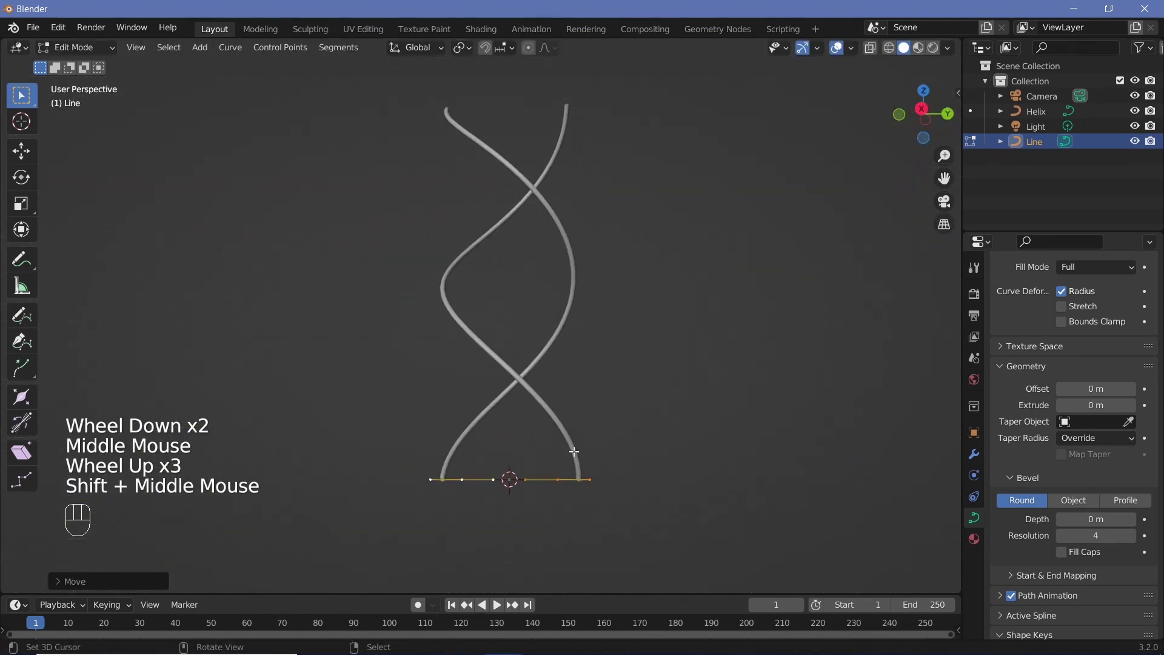
pyautogui.press('a')
pyautogui.press('a')
pyautogui.moveTo(570, 449); pyautogui.dragTo(473, 527, button='middle')
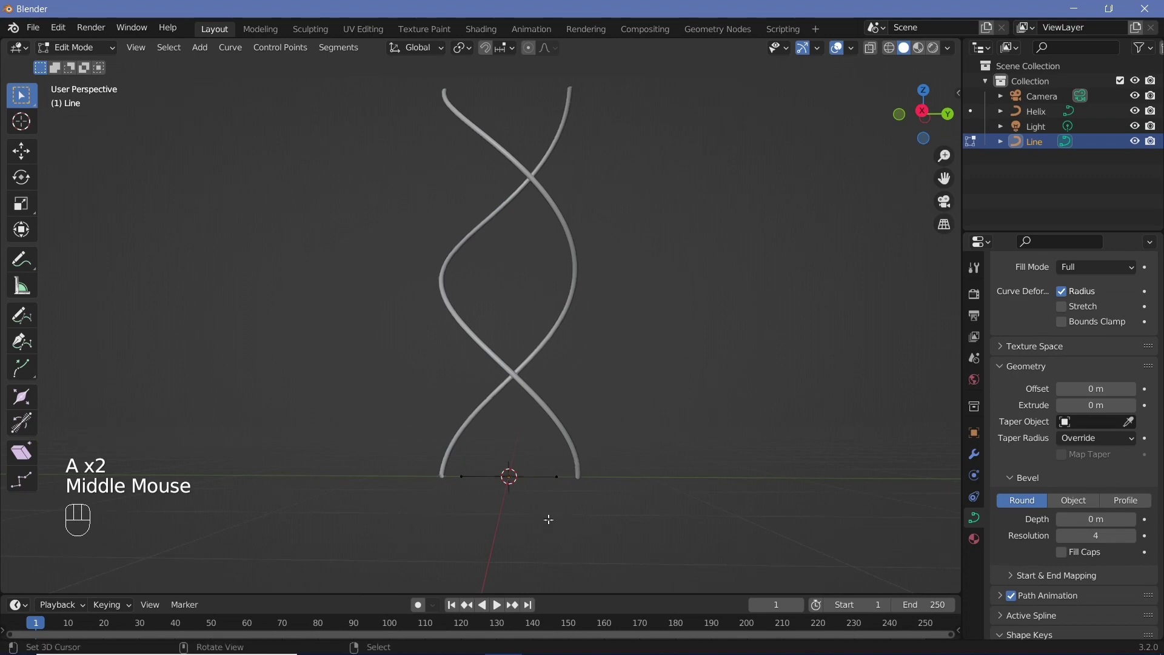
pyautogui.press('a')
pyautogui.press('s')
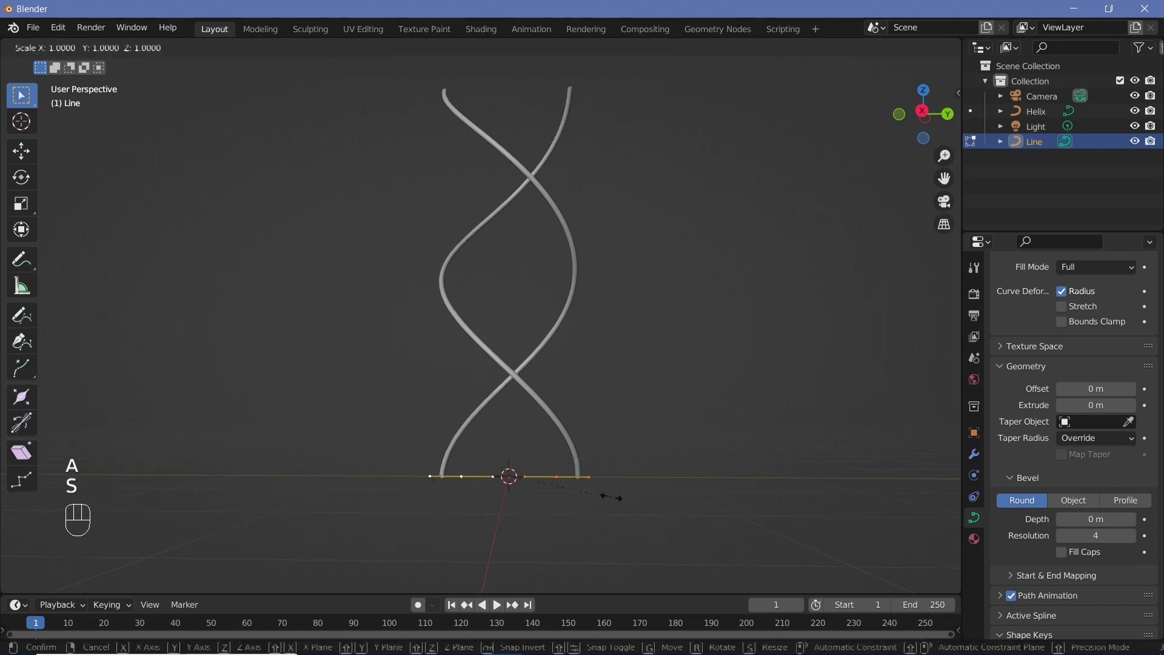
pyautogui.press('ctrl')
pyautogui.keyDown('ctrl'); pyautogui.click(639, 528); pyautogui.keyUp('ctrl')
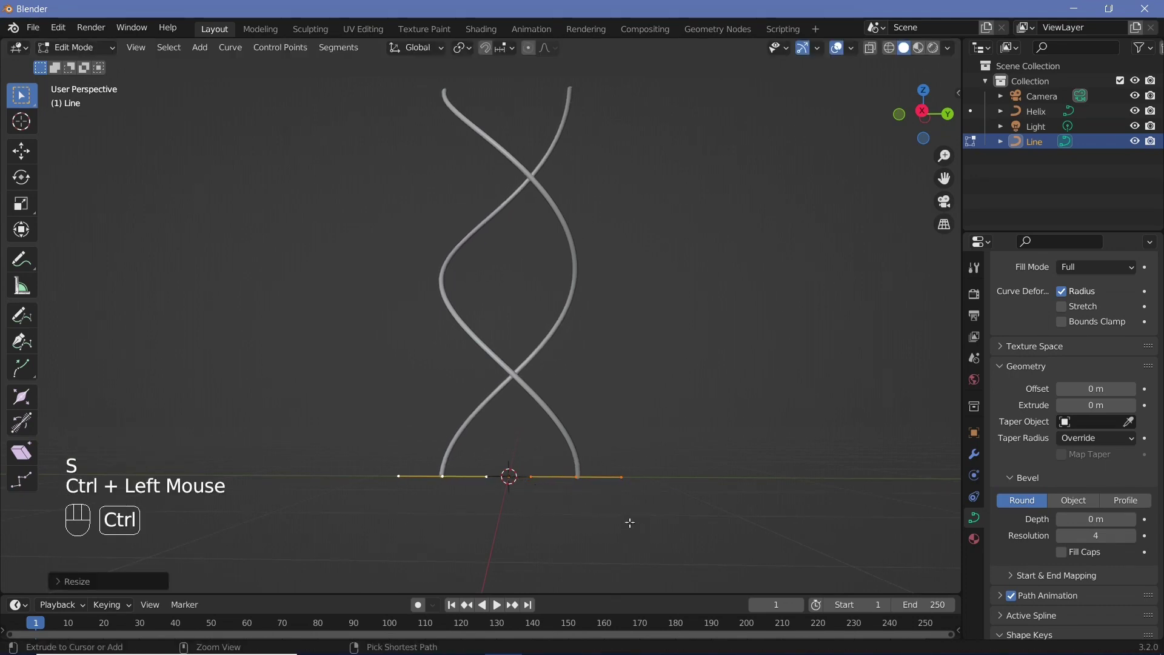
# Return to Object Mode and give the line a round bevel with a depth of 0.01 m
pyautogui.scroll(2, 615, 532)
pyautogui.keyDown('shift'); pyautogui.moveTo(616, 532); pyautogui.dragTo(613, 421, button='middle'); pyautogui.keyUp('shift')
pyautogui.press('Tab')
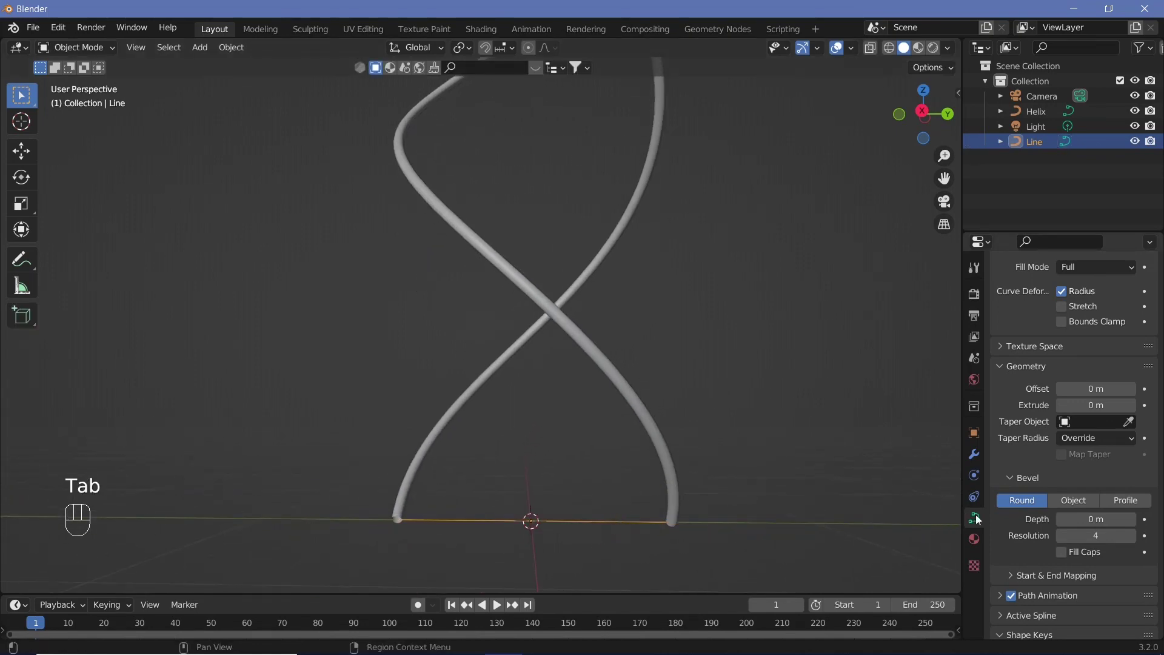
pyautogui.click(1131, 520)
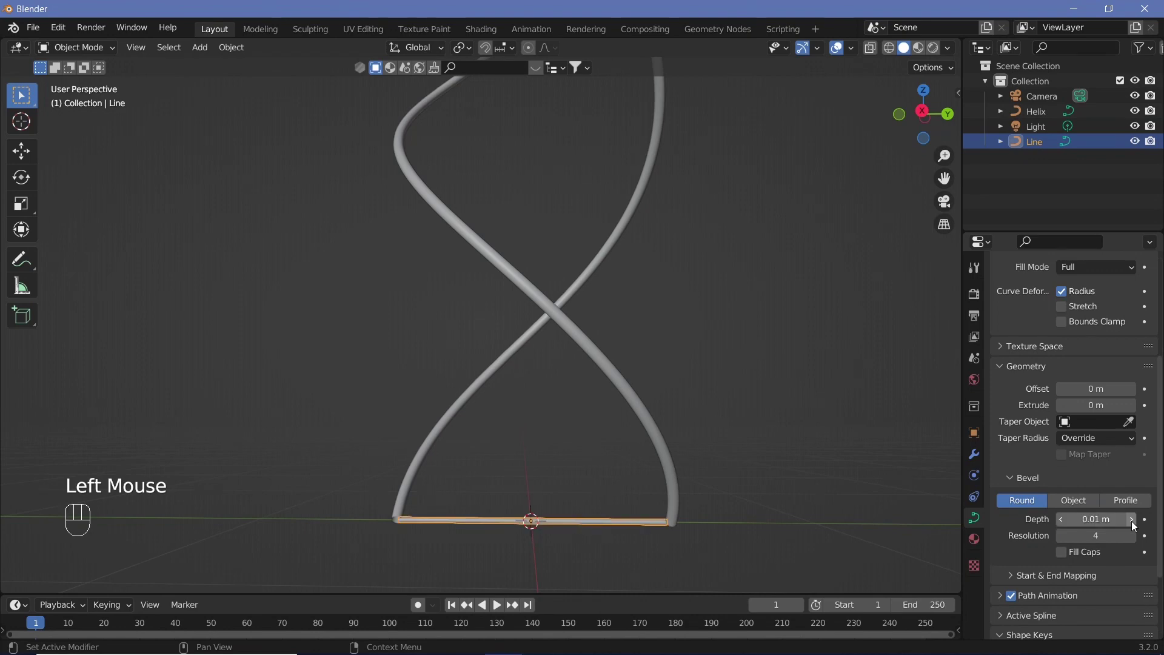
# Add a Plain Axes empty at the world origin
pyautogui.moveTo(679, 506); pyautogui.dragTo(520, 468, button='middle')
pyautogui.scroll(-2, 603, 493)
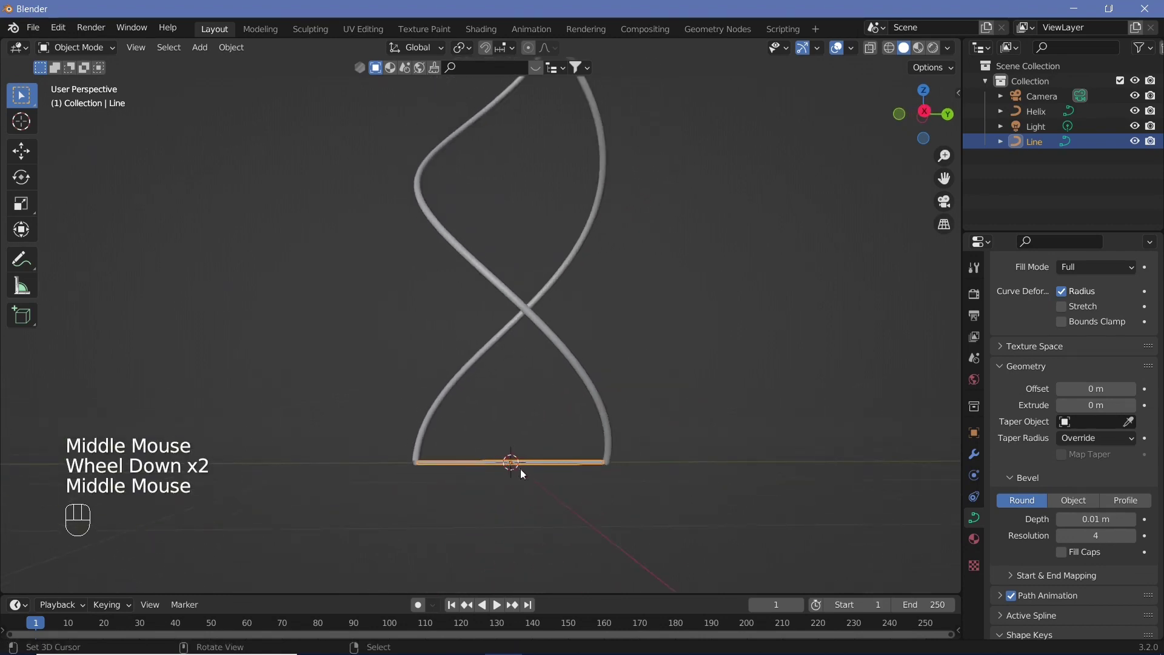
pyautogui.moveTo(555, 427); pyautogui.dragTo(549, 434, button='middle')
pyautogui.hotkey('shift', 'a')
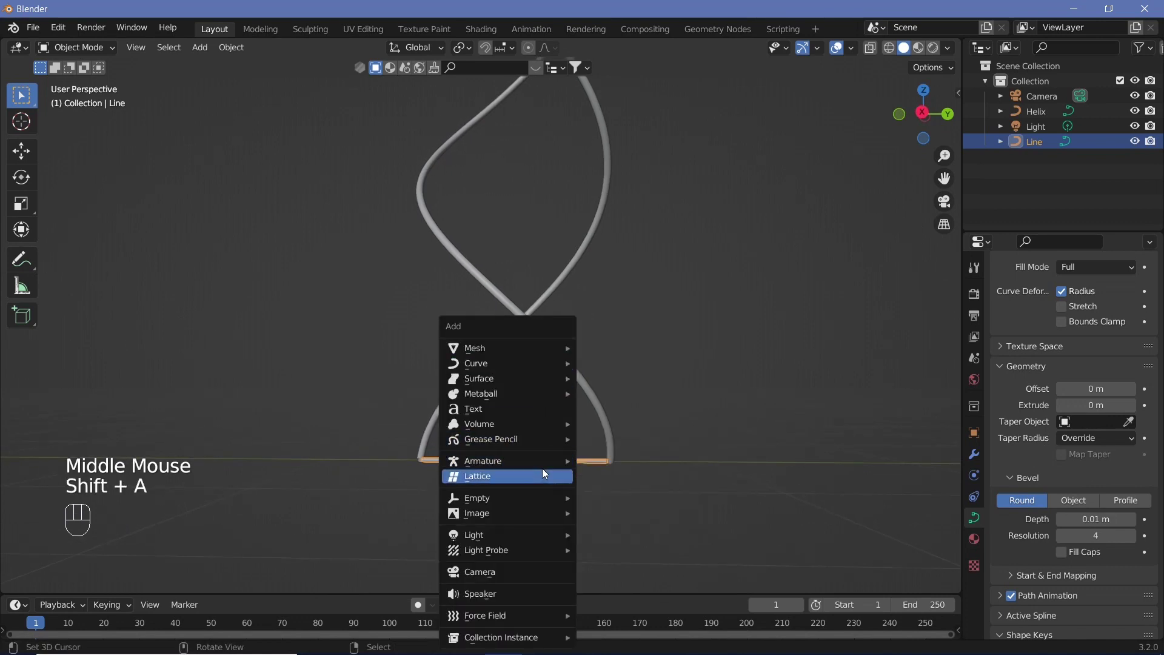
pyautogui.moveTo(542, 496)
pyautogui.click(612, 497)
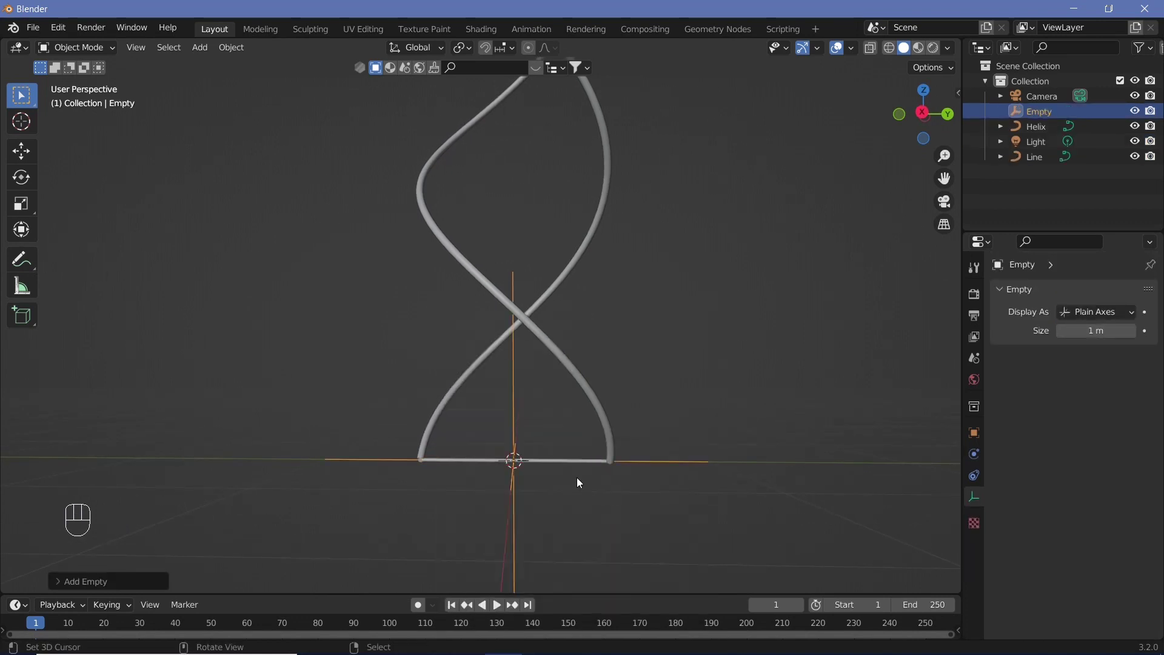
# Raise the empty 0.2 m along the Z axis and rotate it -24° about Z
pyautogui.press('g')
pyautogui.write('z')
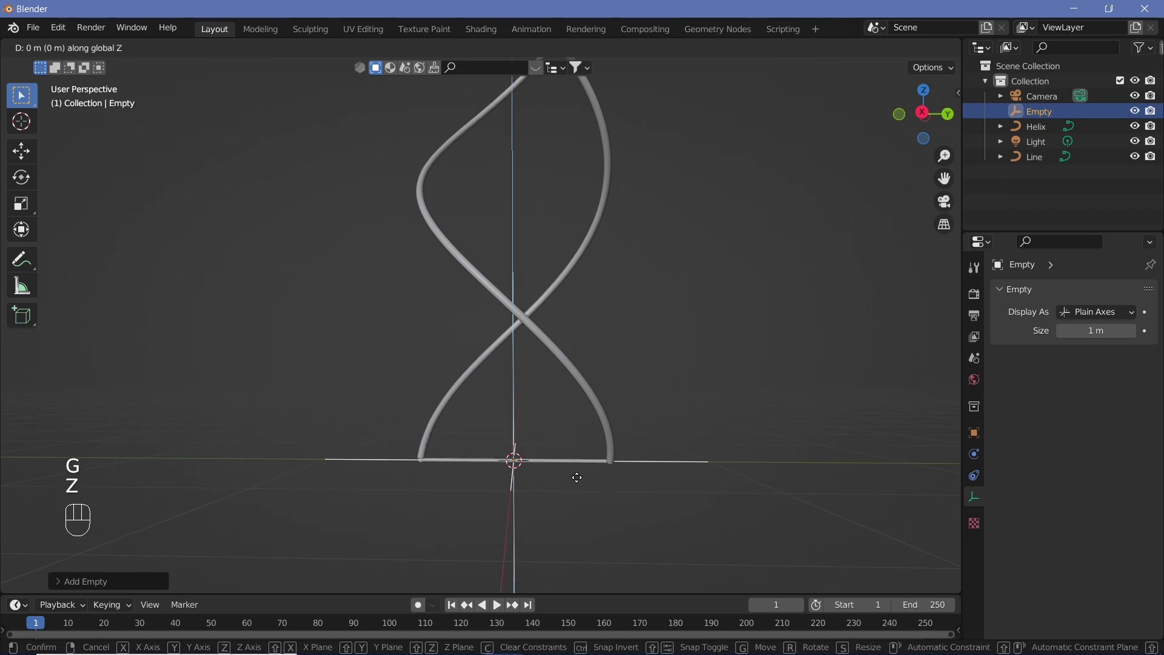
pyautogui.write('0.2')
pyautogui.press('Return')
pyautogui.scroll(-1, 590, 460)
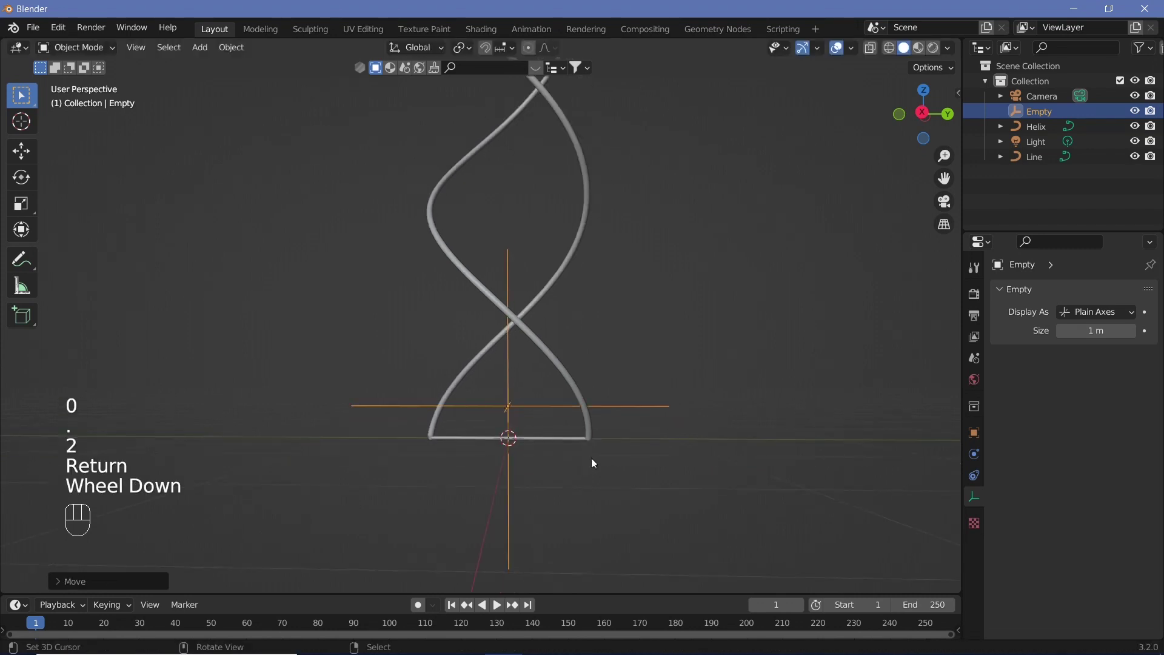
pyautogui.press('r')
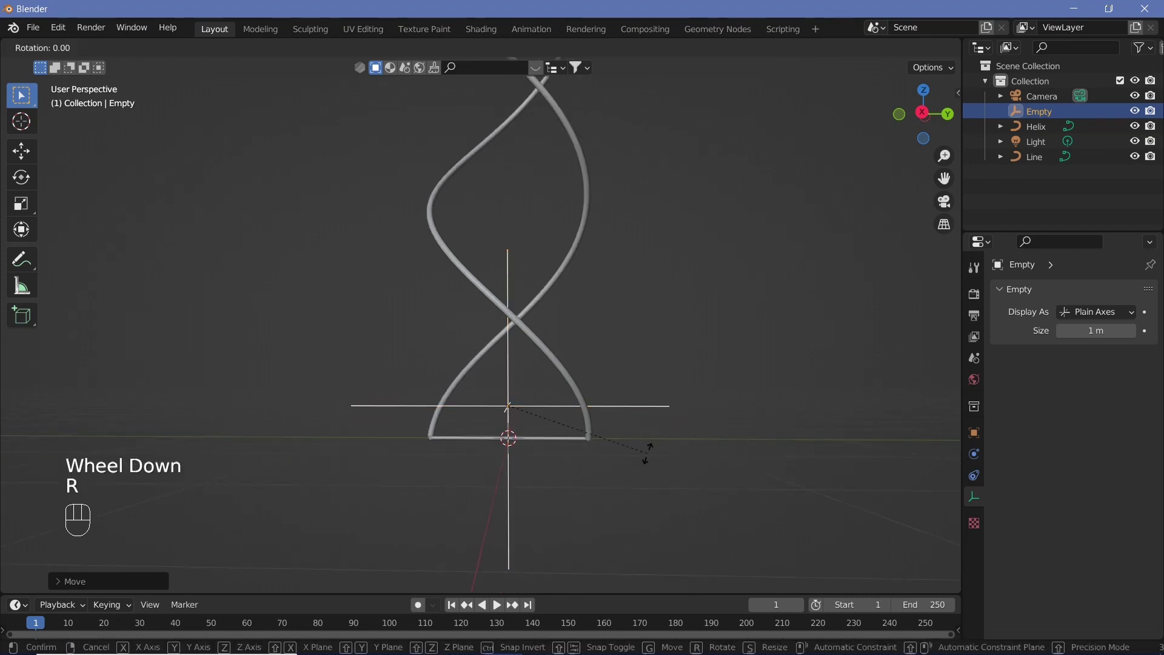
pyautogui.write('z-24')
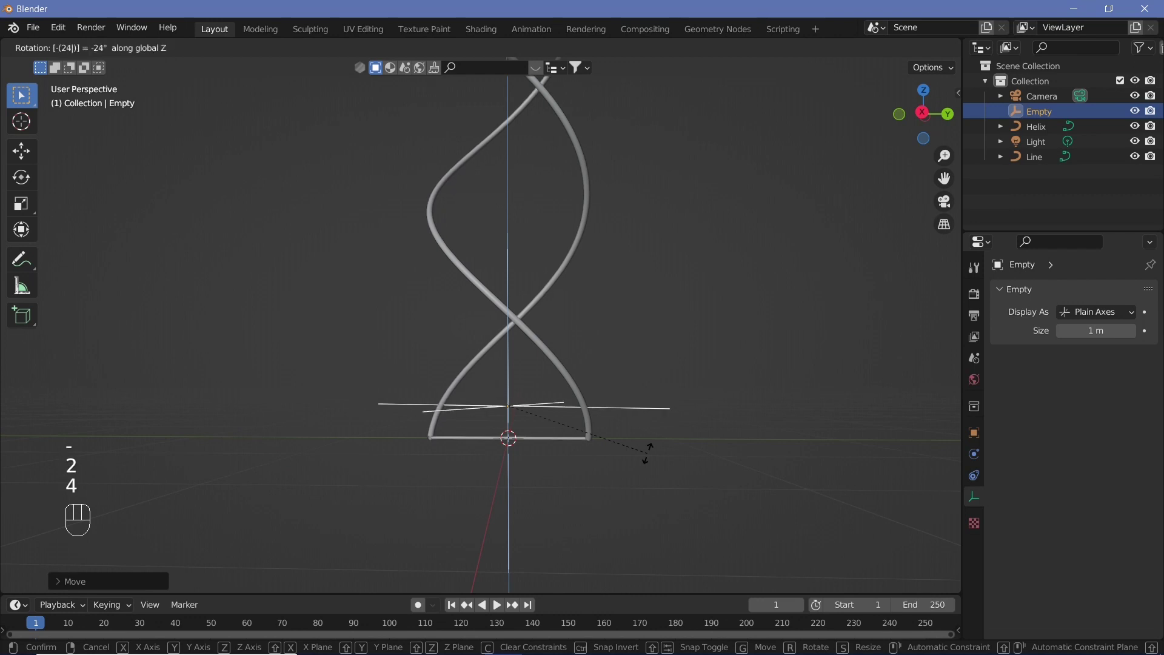
pyautogui.press('Return')
# Select the line at the base of the helix and add an Array modifier to it
pyautogui.moveTo(650, 459); pyautogui.dragTo(689, 499, button='middle')
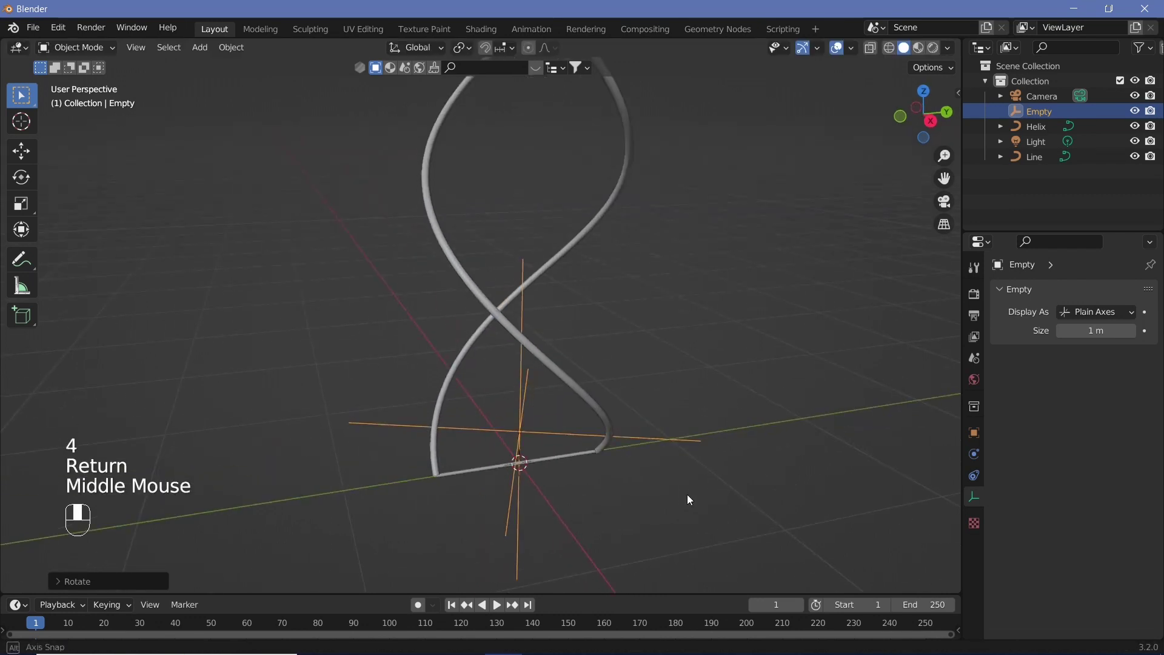
pyautogui.moveTo(560, 467); pyautogui.dragTo(552, 467, button='middle')
pyautogui.rightClick(551, 467)
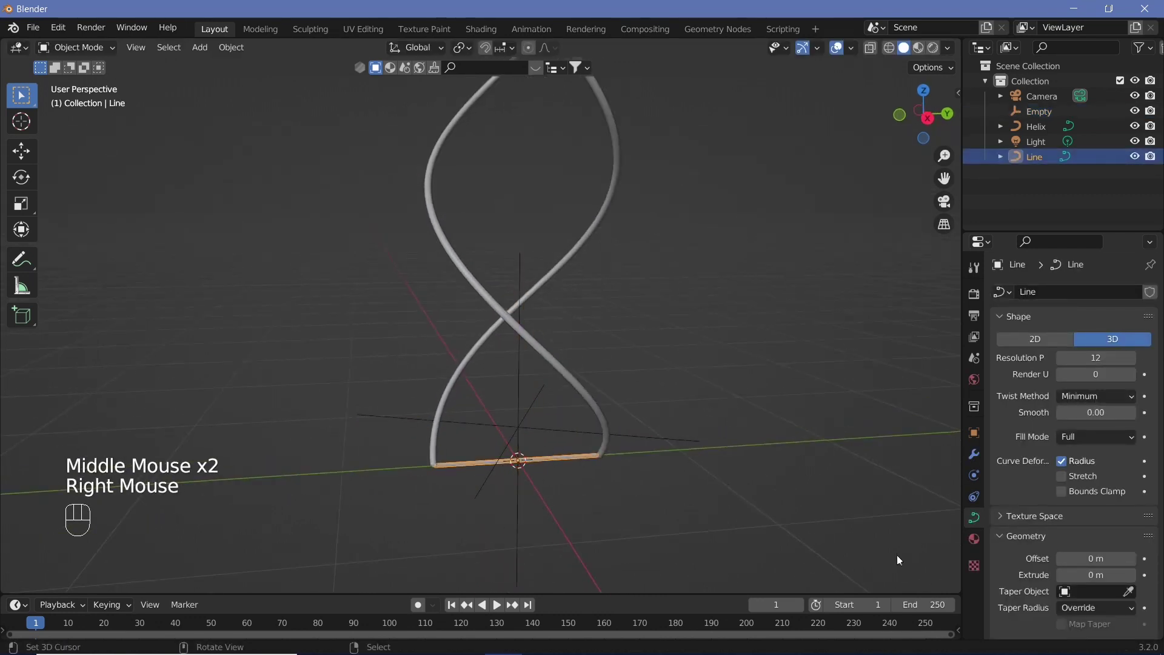
pyautogui.click(974, 454)
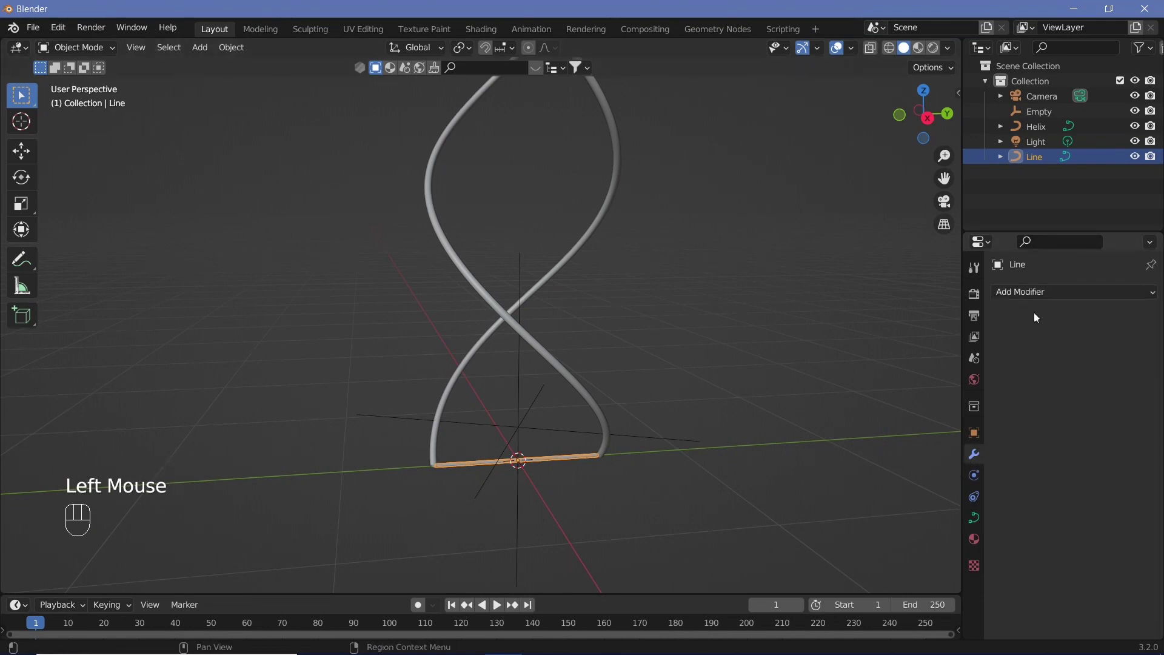
pyautogui.click(1038, 292)
pyautogui.click(788, 327)
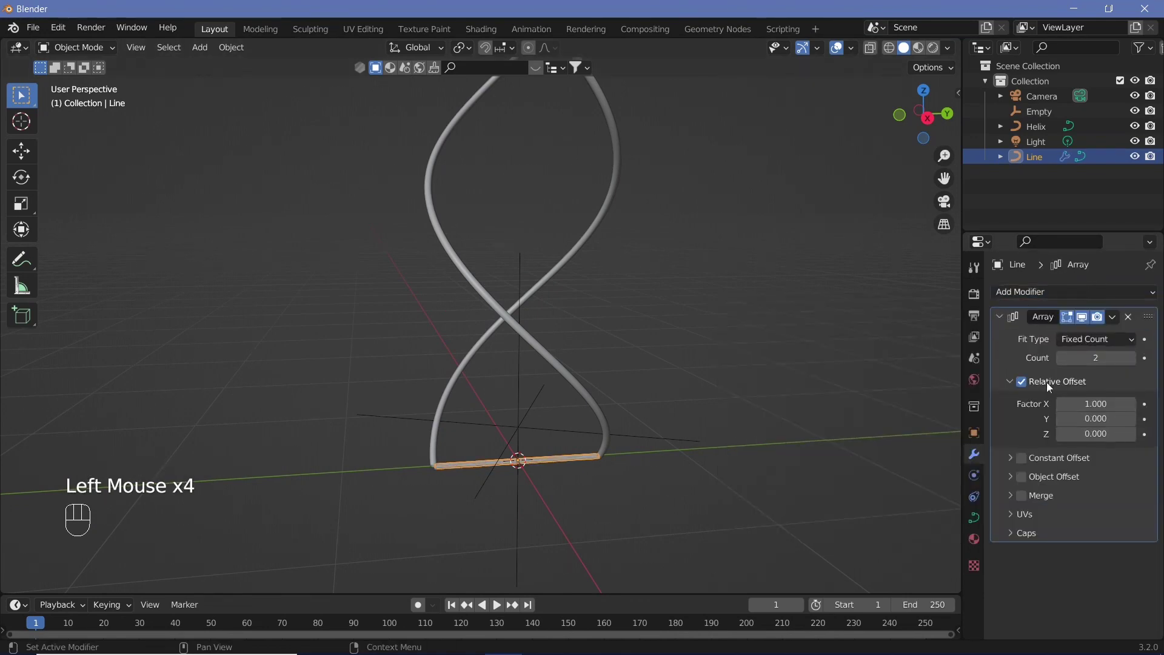
# Turn off the array's Relative Offset and enable Object Offset with the empty as the offset object
pyautogui.click(1022, 382)
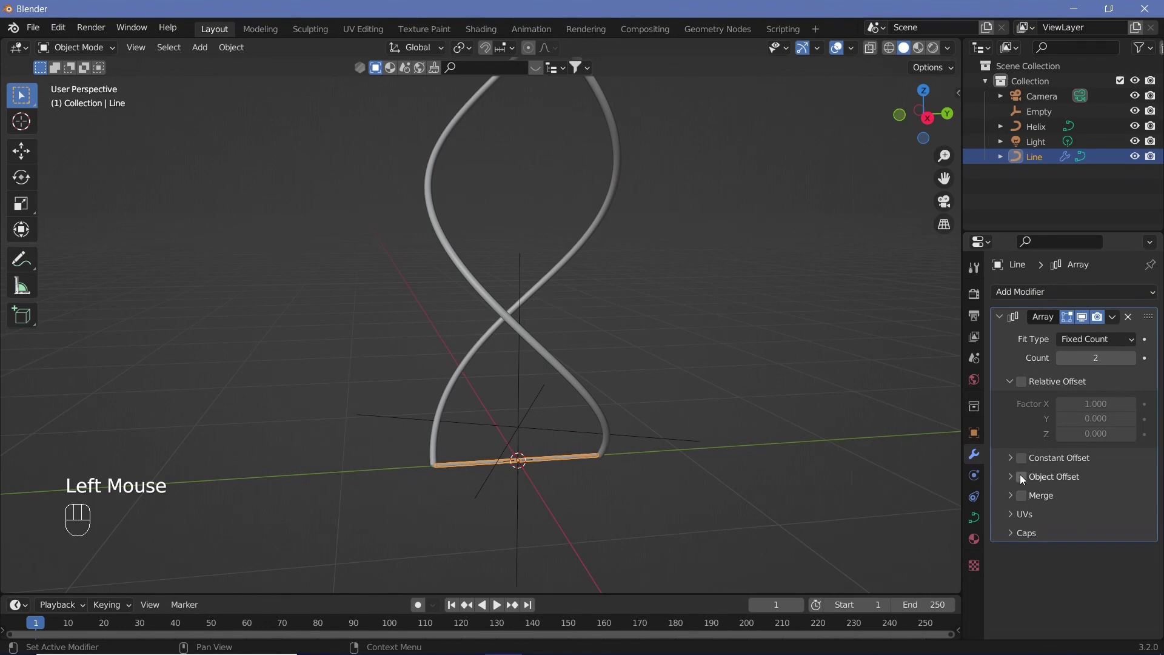
pyautogui.click(1021, 476)
pyautogui.click(1010, 475)
pyautogui.click(1128, 499)
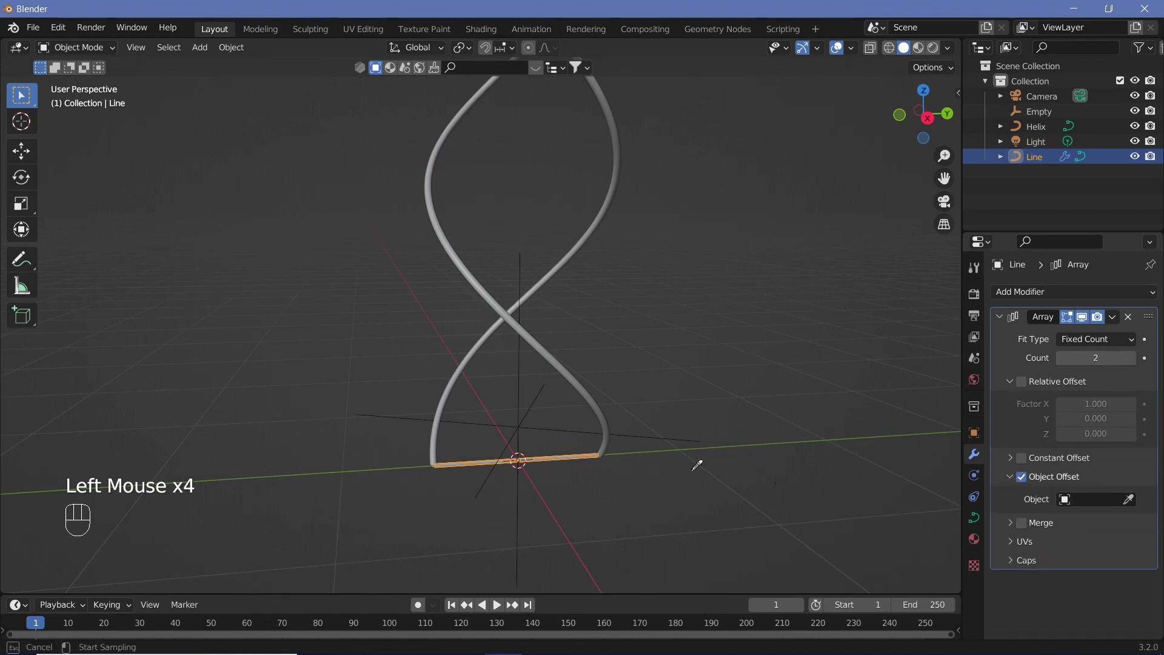
pyautogui.click(524, 424)
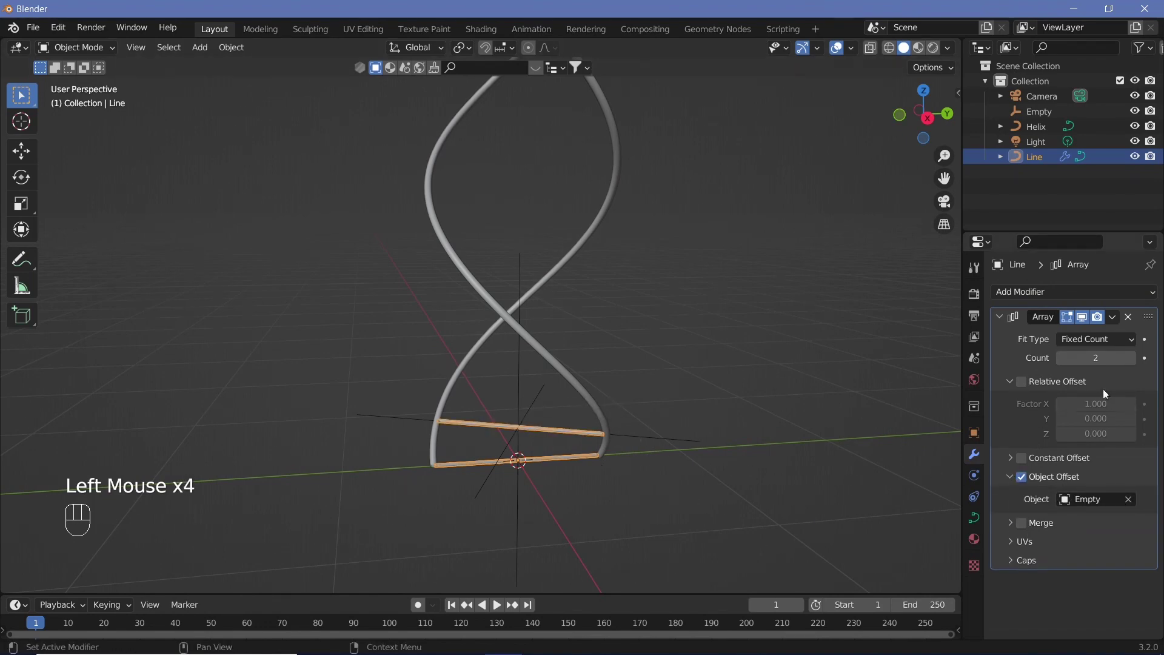
# Set the array's count to 10 so rungs repeat up the double helix
pyautogui.click(1131, 358)
pyautogui.click(1131, 358)
pyautogui.click(1131, 358)
pyautogui.click(1131, 357)
pyautogui.click(1131, 357)
pyautogui.click(1131, 357)
pyautogui.click(1131, 358)
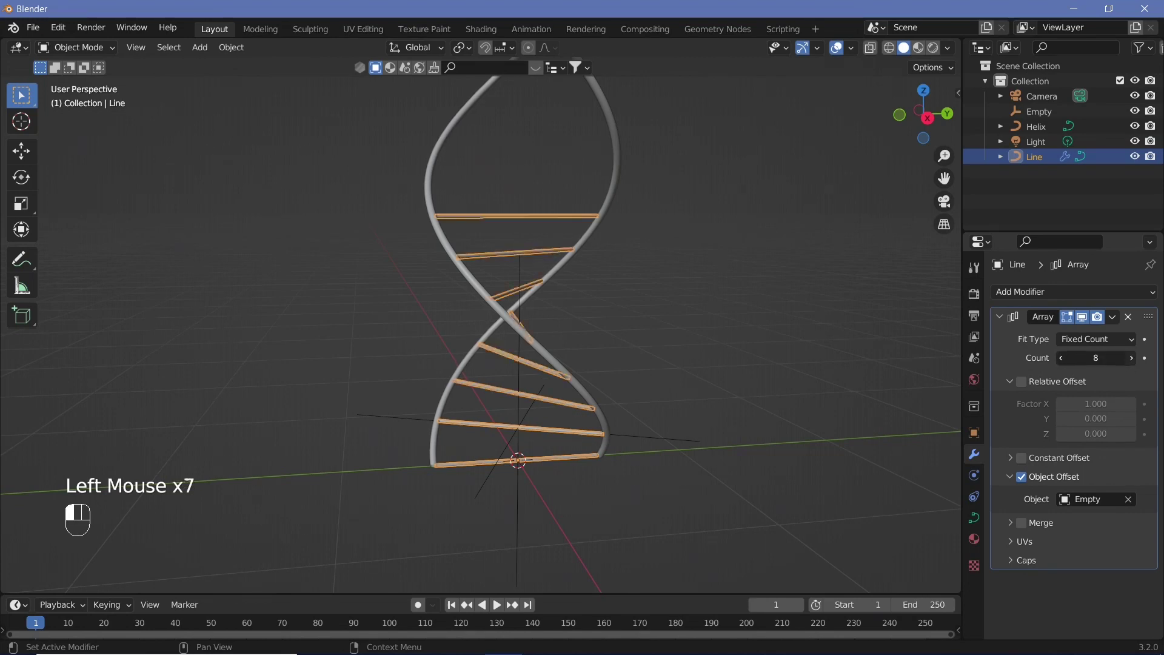
pyautogui.click(1131, 358)
# Examine how the arrayed rungs fit between the helix strands from several angles, selecting the helix and the line in turn
pyautogui.scroll(-2, 644, 354)
pyautogui.scroll(3, 632, 352)
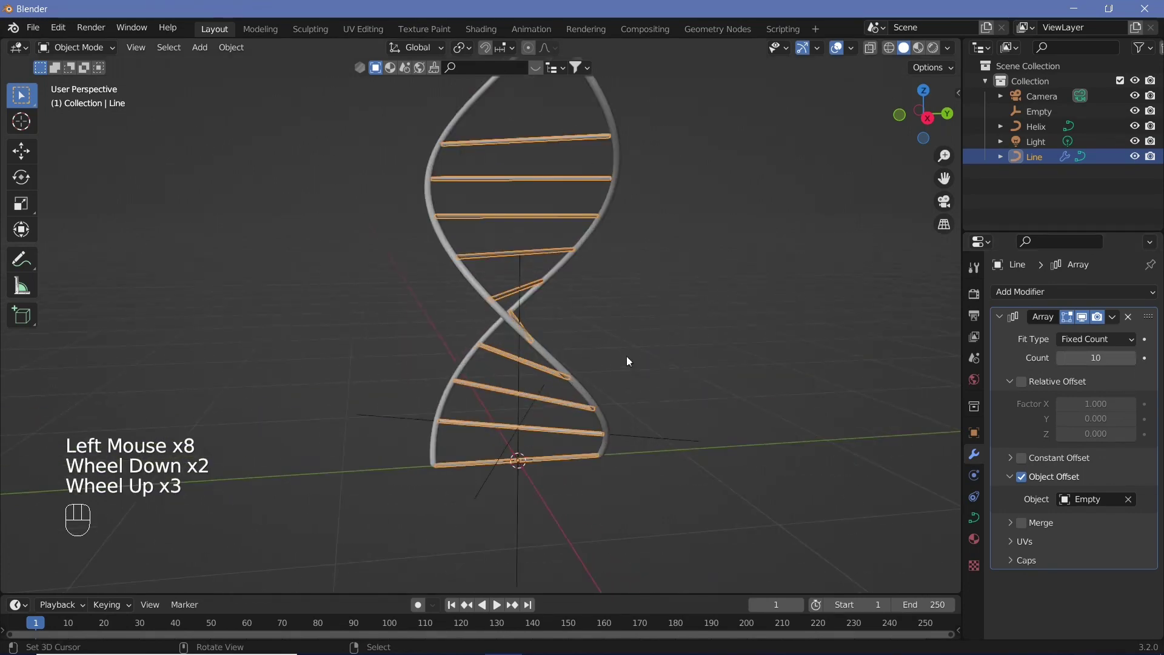
pyautogui.moveTo(677, 360); pyautogui.dragTo(587, 442, button='middle')
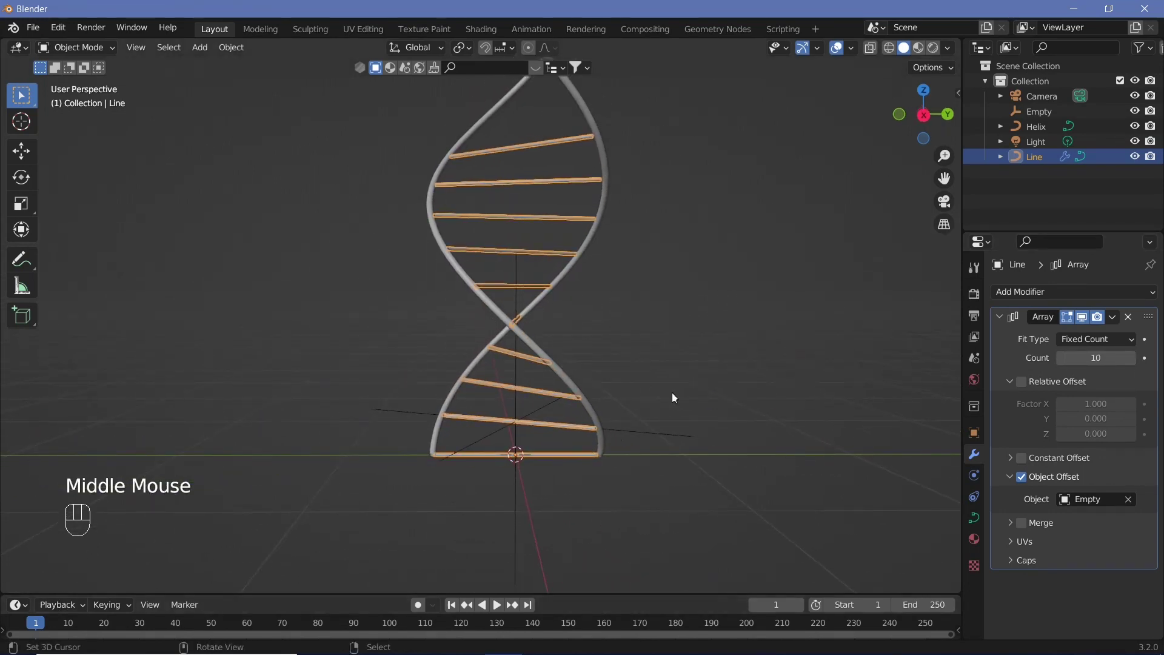
pyautogui.rightClick(594, 407)
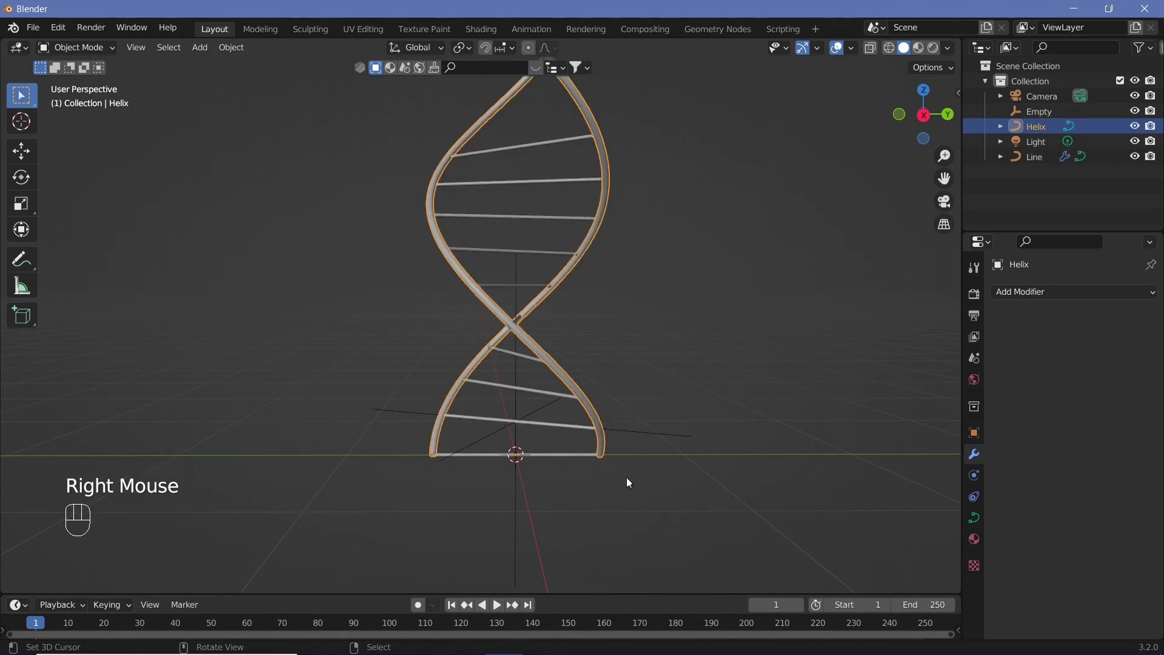
pyautogui.scroll(-2, 609, 405)
pyautogui.scroll(-1, 579, 123)
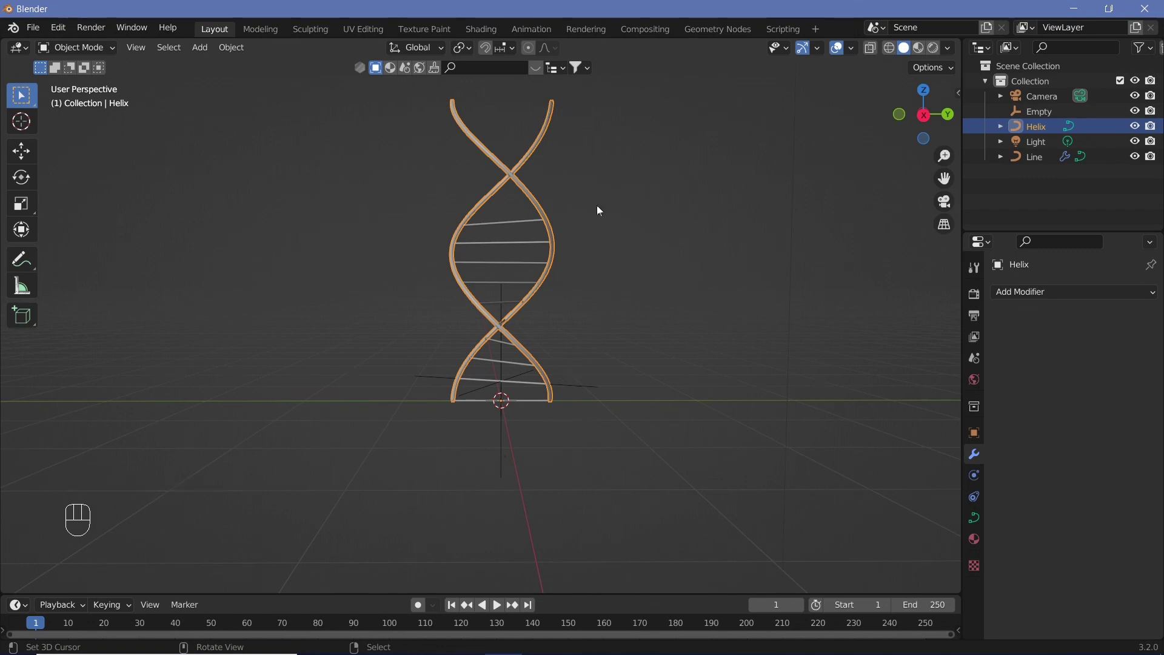
pyautogui.rightClick(484, 380)
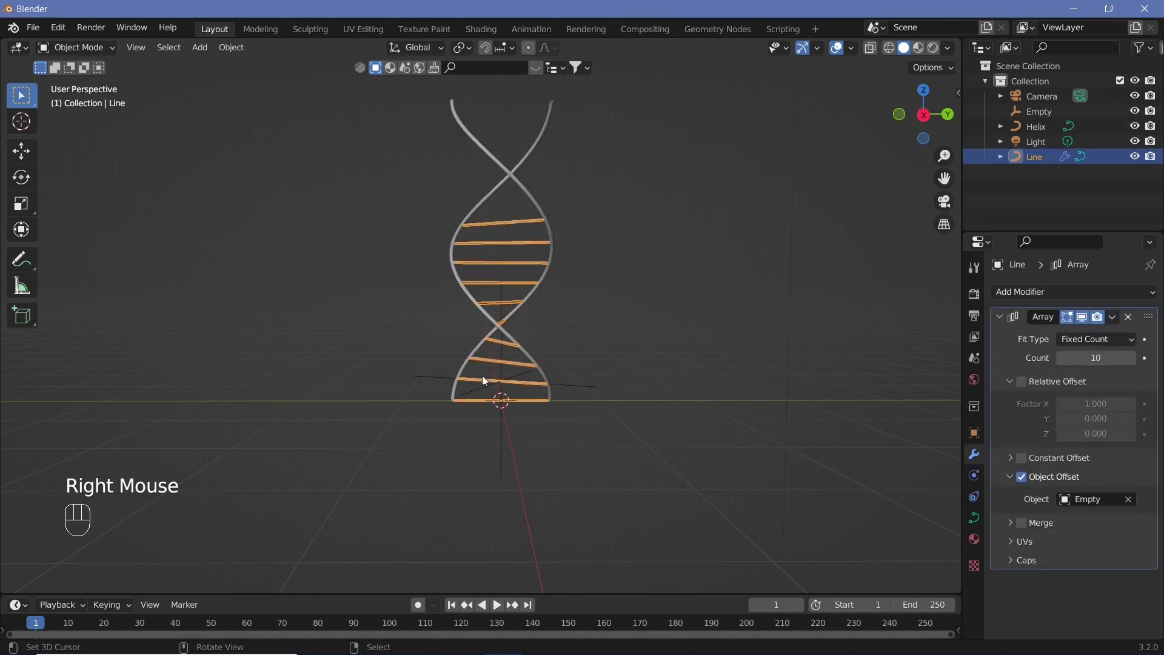
pyautogui.moveTo(588, 379); pyautogui.dragTo(650, 433, button='middle')
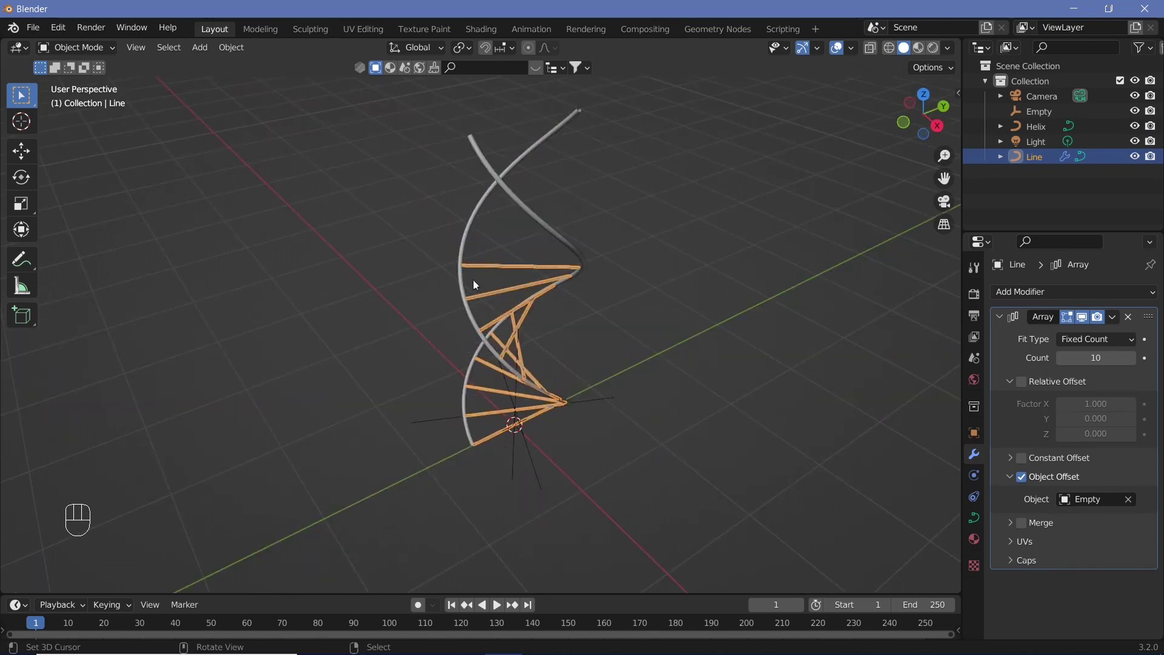
pyautogui.moveTo(598, 326); pyautogui.dragTo(517, 257, button='middle')
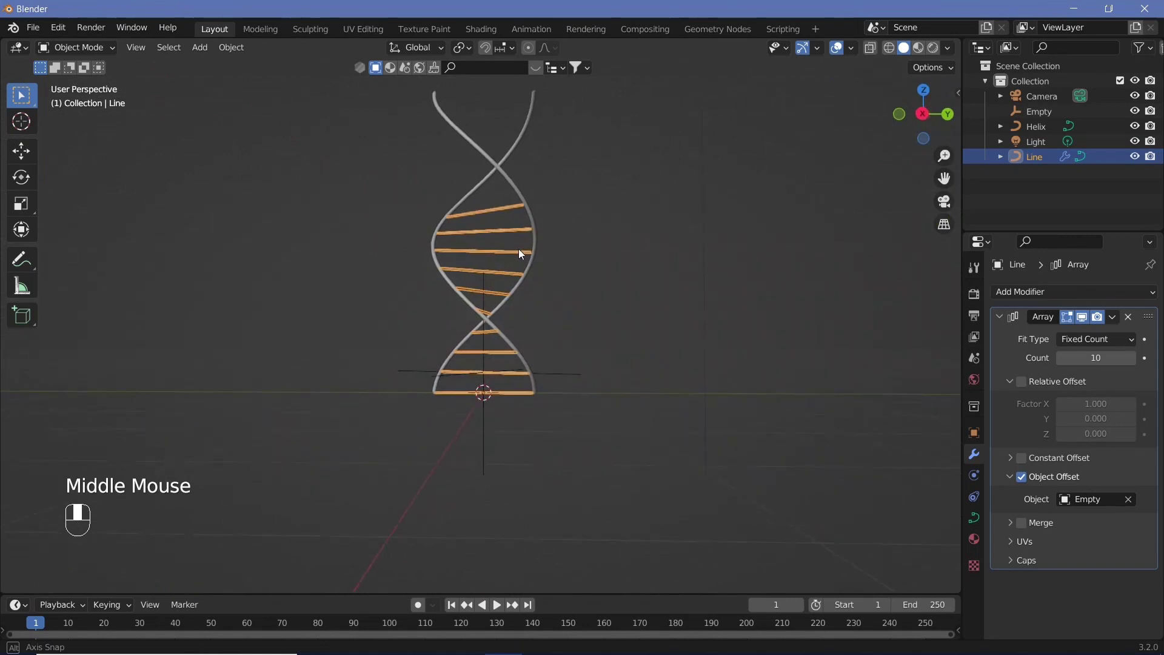
# Set the line's array count to 16 so the rungs reach the top of the double helix
pyautogui.click(1127, 358)
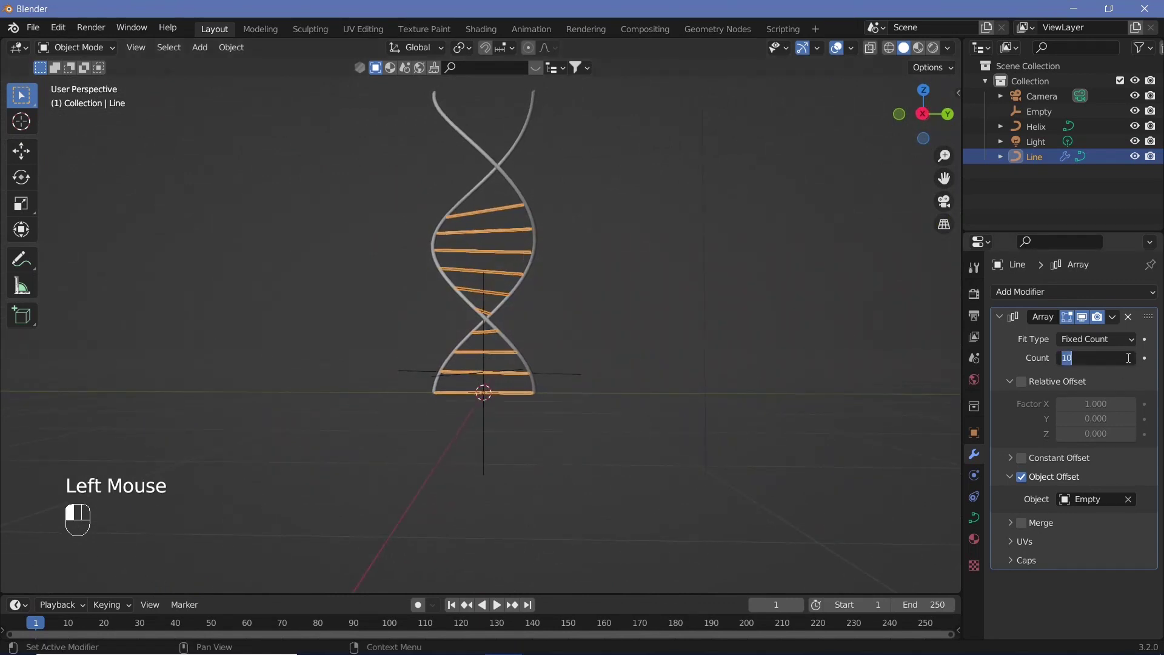
pyautogui.press('Return')
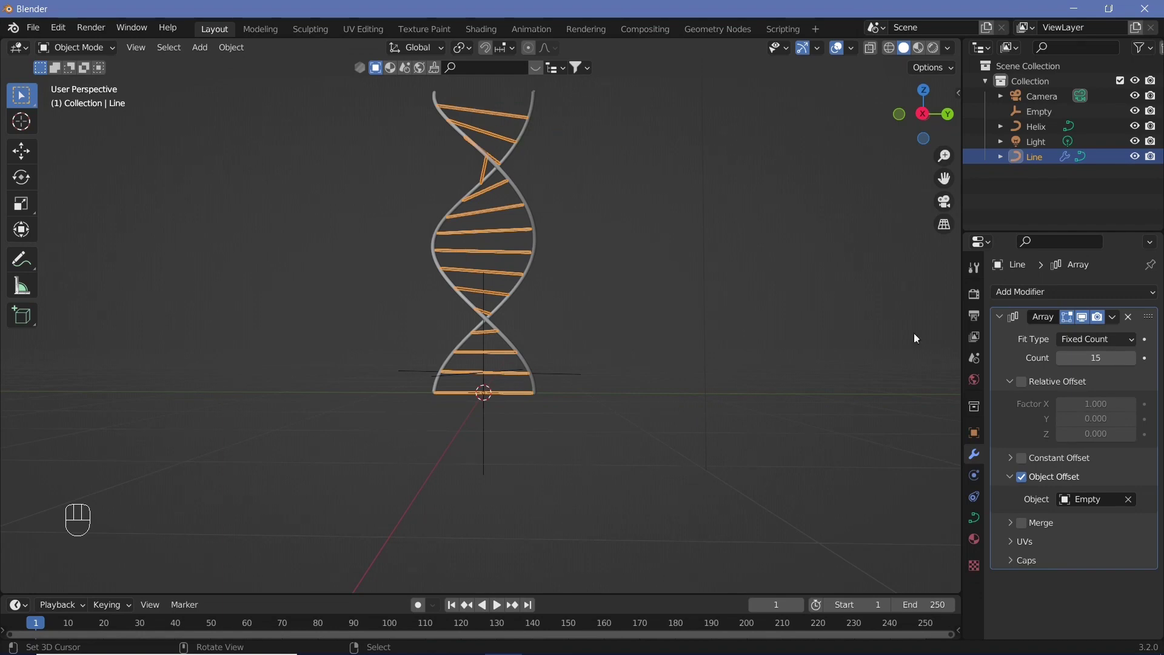
pyautogui.click(1139, 358)
pyautogui.scroll(-1, 523, 273)
pyautogui.moveTo(522, 273)
pyautogui.mouseDown(button='middle')
pyautogui.moveTo(339, 270)
pyautogui.moveTo(526, 249)
pyautogui.moveTo(518, 282)
pyautogui.mouseUp(button='middle')
pyautogui.scroll(2, 515, 261)
pyautogui.scroll(-1, 516, 281)
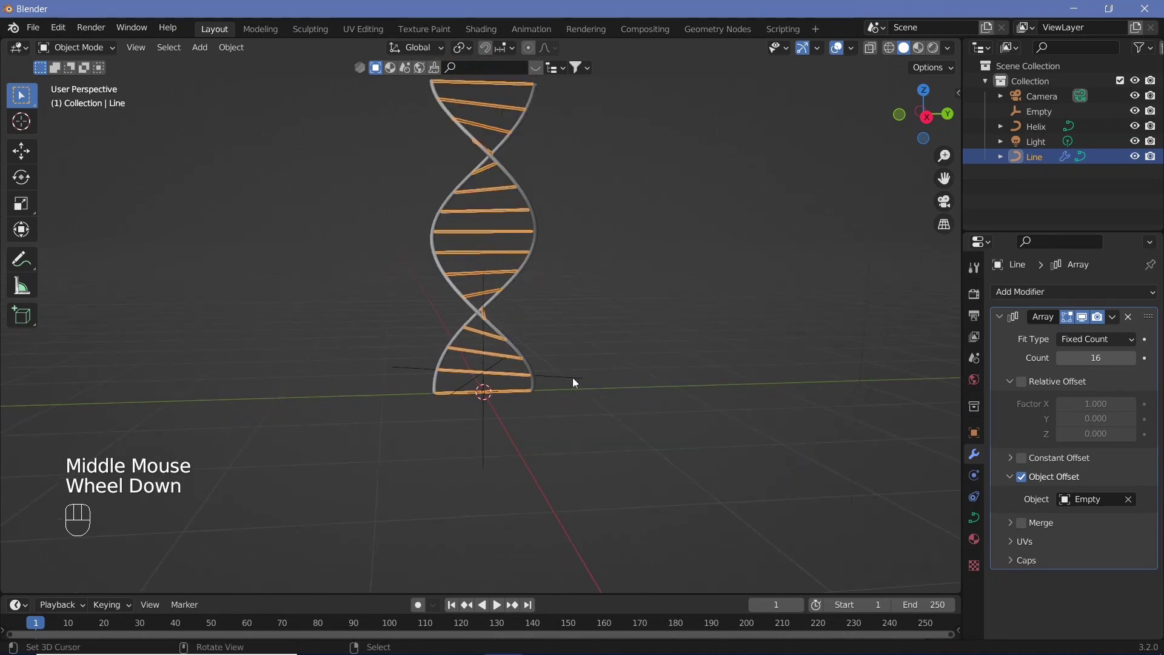
pyautogui.scroll(-1, 572, 377)
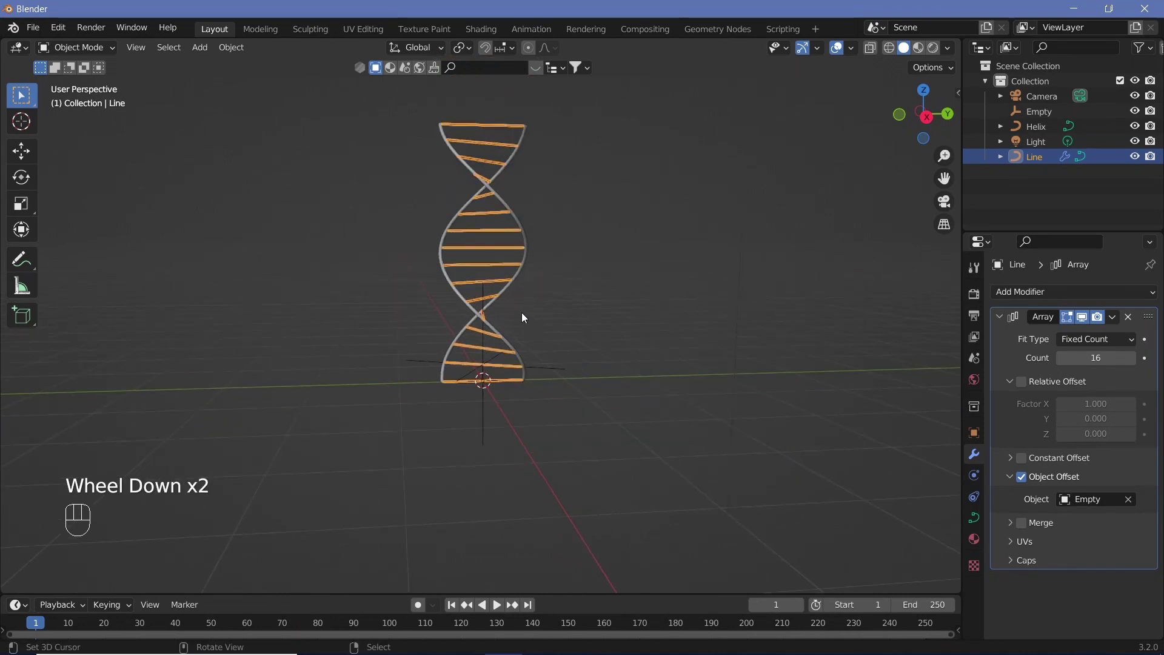
pyautogui.scroll(-2, 523, 314)
# Select the camera and clear its location and rotation
pyautogui.rightClick(264, 225)
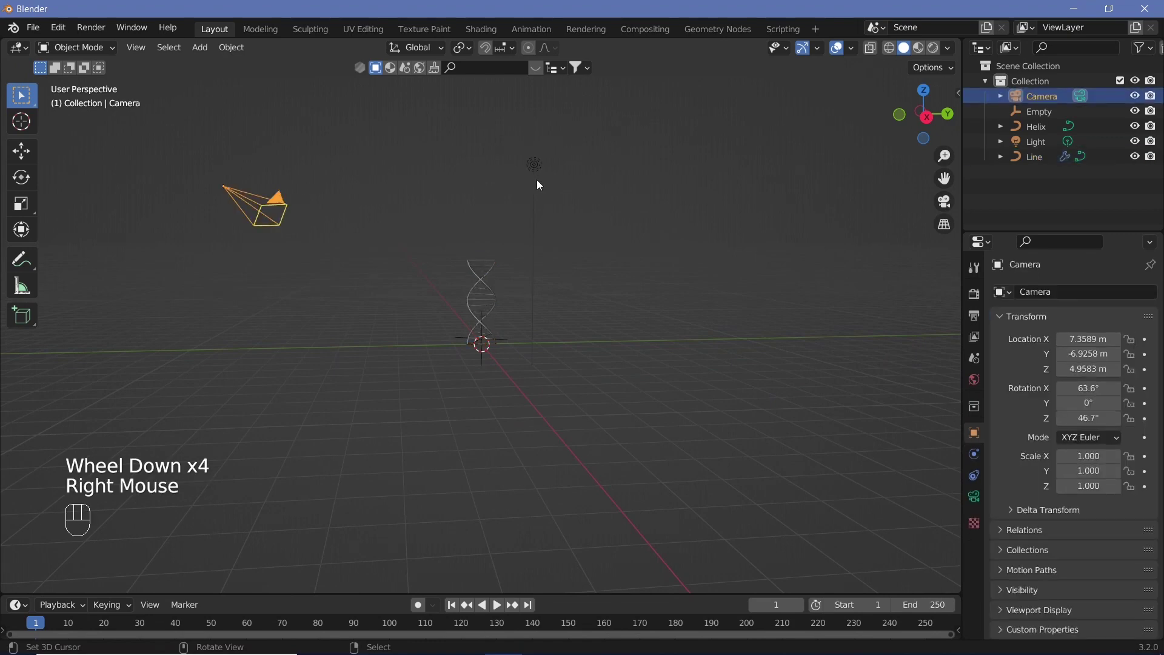
pyautogui.hotkey('alt', 'g')
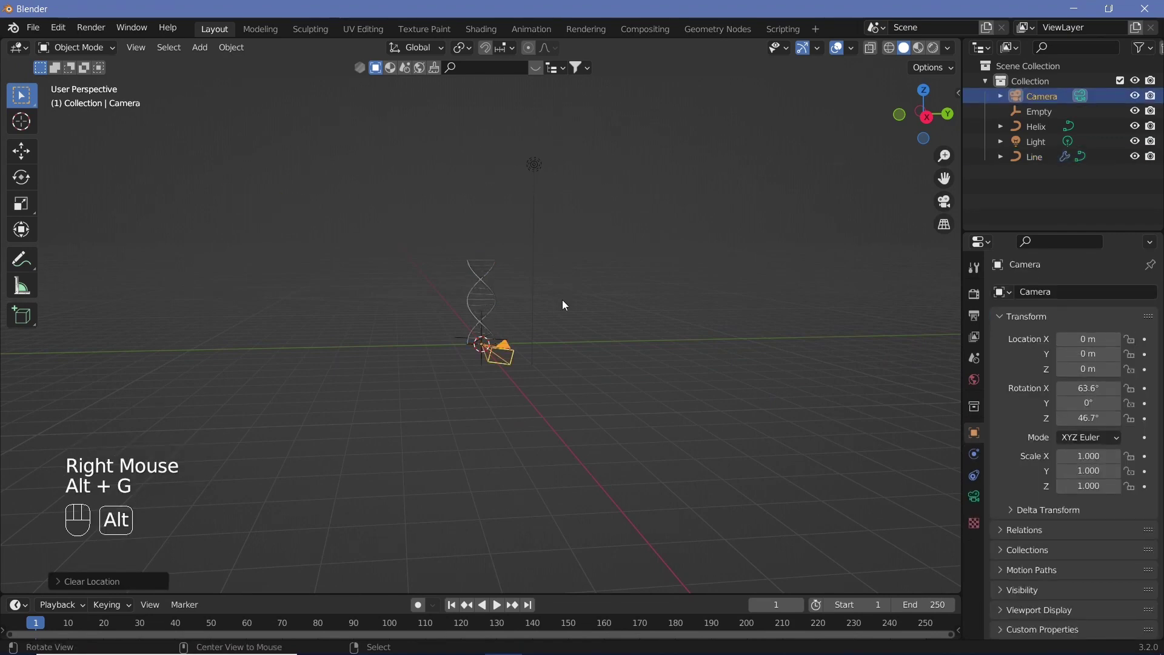
pyautogui.hotkey('alt', 'r')
pyautogui.moveTo(529, 369); pyautogui.dragTo(538, 386, button='middle')
# Rotate the camera 90° about the Y axis and 90° about the X axis
pyautogui.press('r')
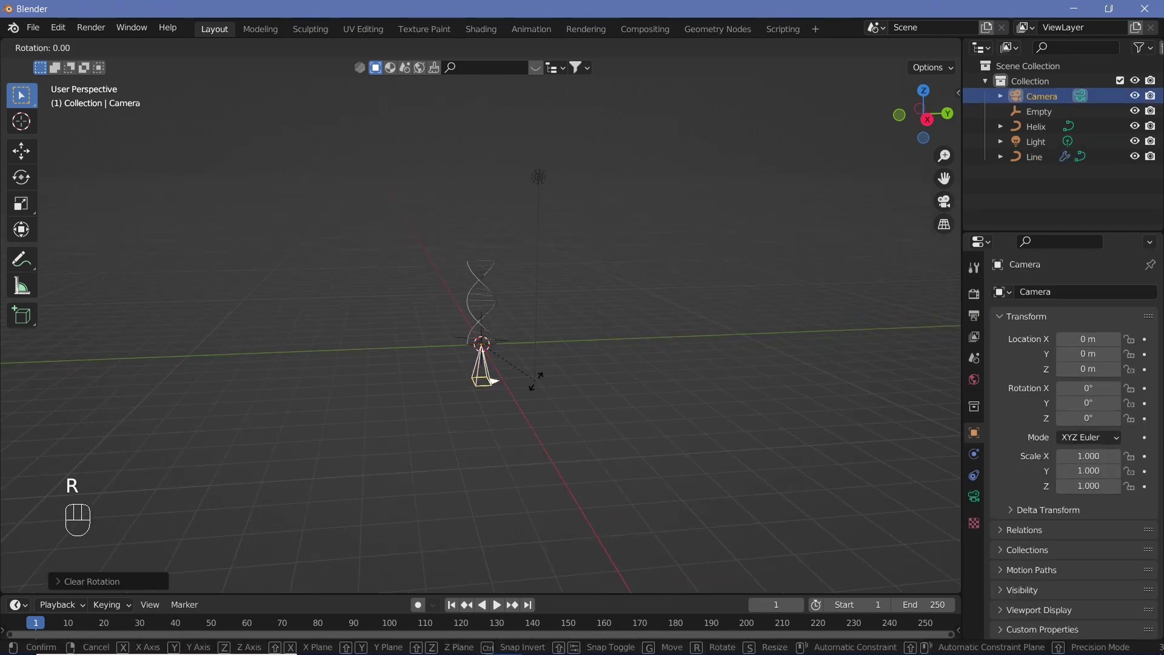
pyautogui.press('y')
pyautogui.press('9')
pyautogui.press('0')
pyautogui.press('Return')
pyautogui.press('r')
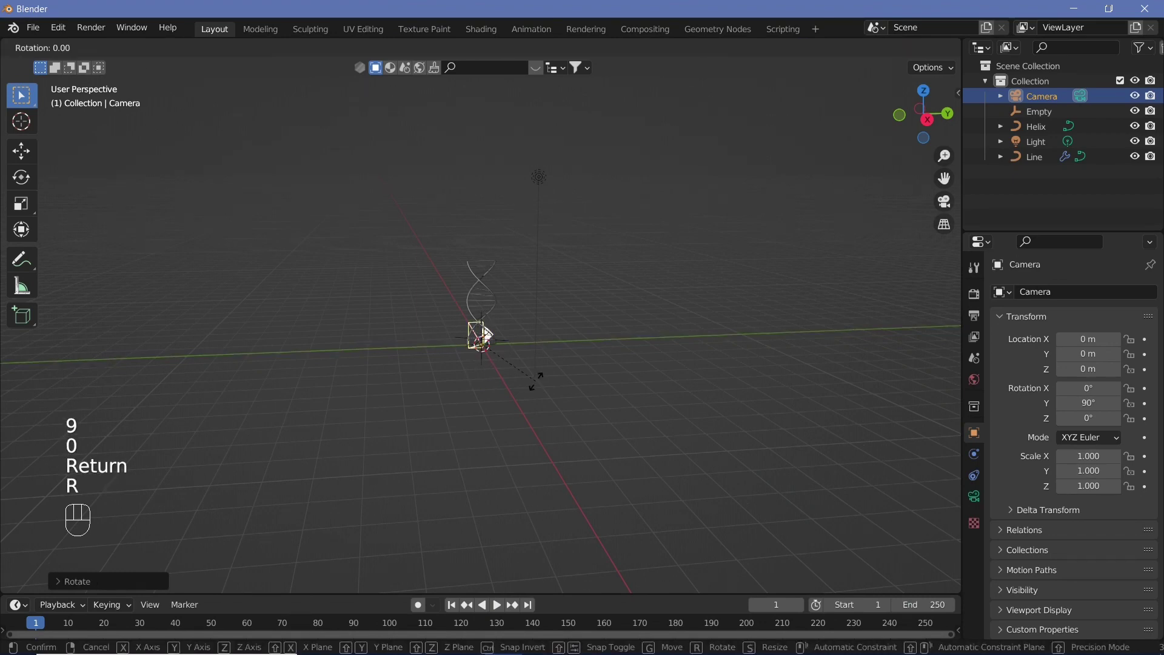
pyautogui.press('x')
pyautogui.press('9')
pyautogui.press('0')
pyautogui.press('Return')
# Move the camera 7 m along the global X axis, in front of the helix
pyautogui.press('g')
pyautogui.press('x')
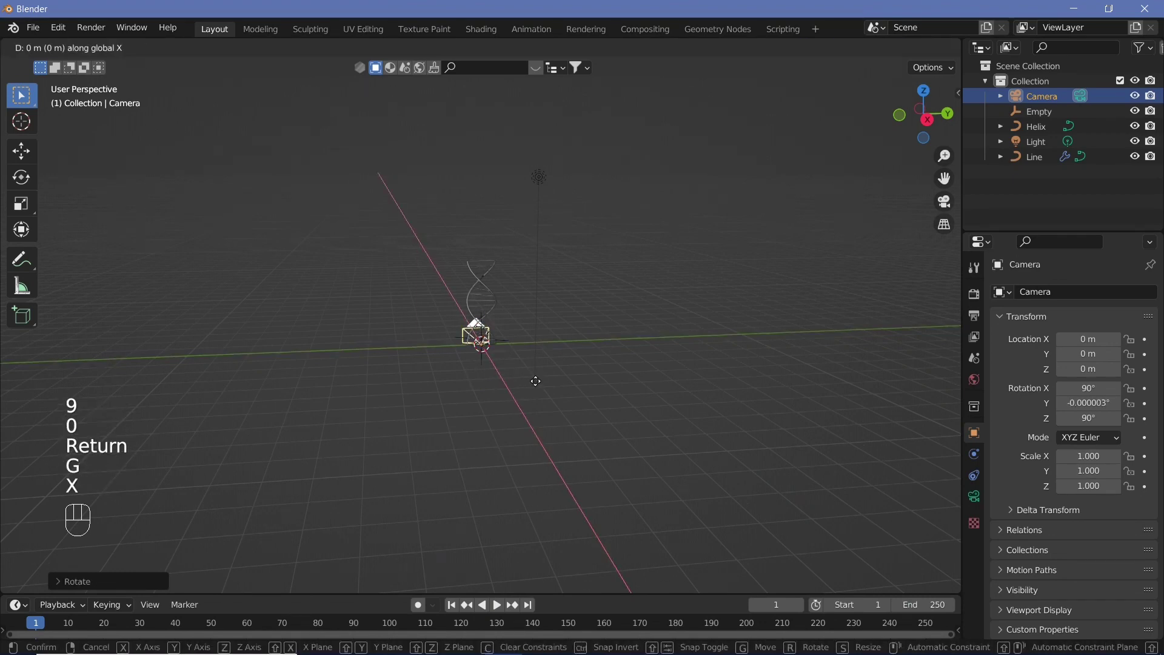
pyautogui.keyDown('ctrl'); pyautogui.click(561, 457); pyautogui.keyUp('ctrl')
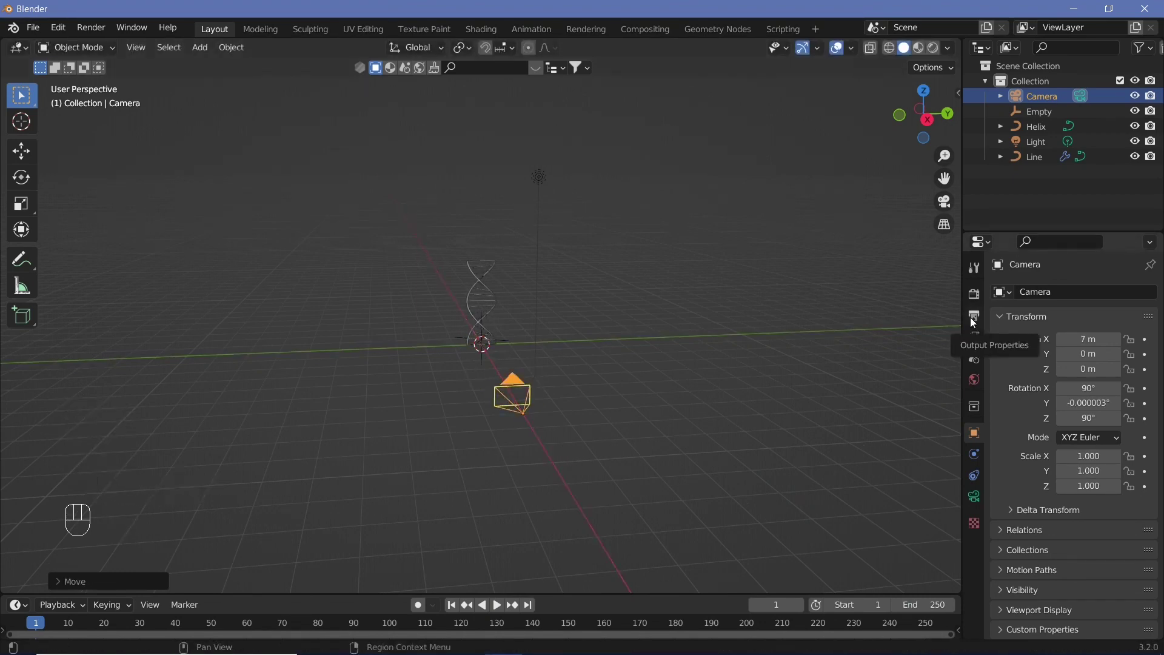
# Set the render resolution to 1080 px in X and 1920 px in Y
pyautogui.click(973, 316)
pyautogui.click(1101, 311)
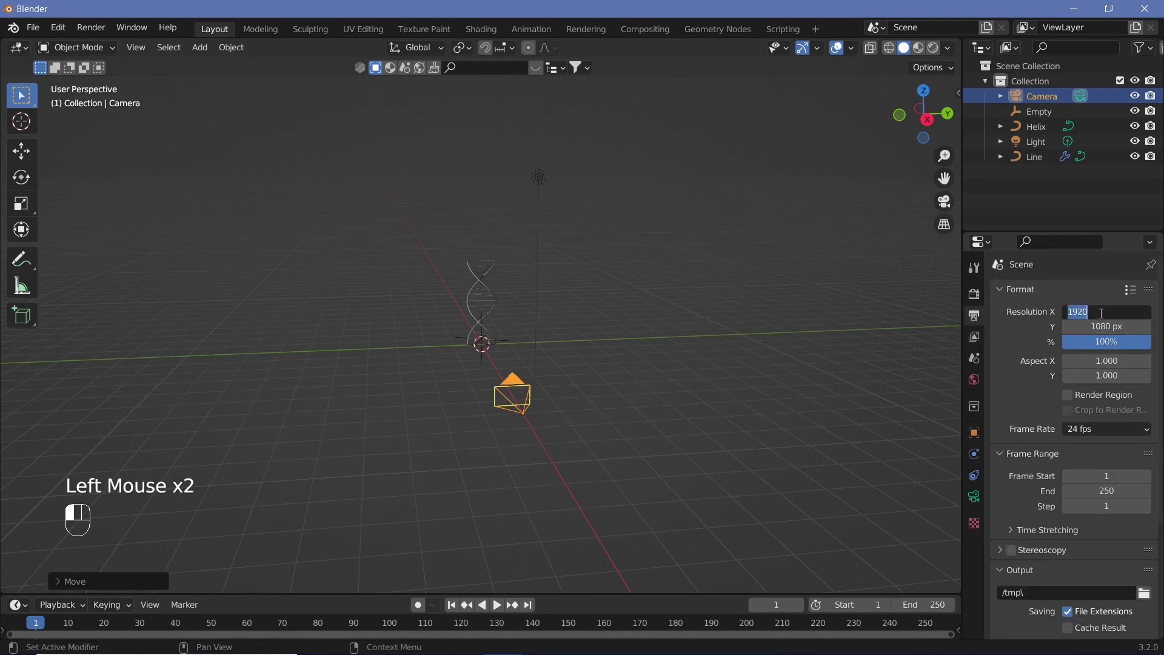
pyautogui.write('1080')
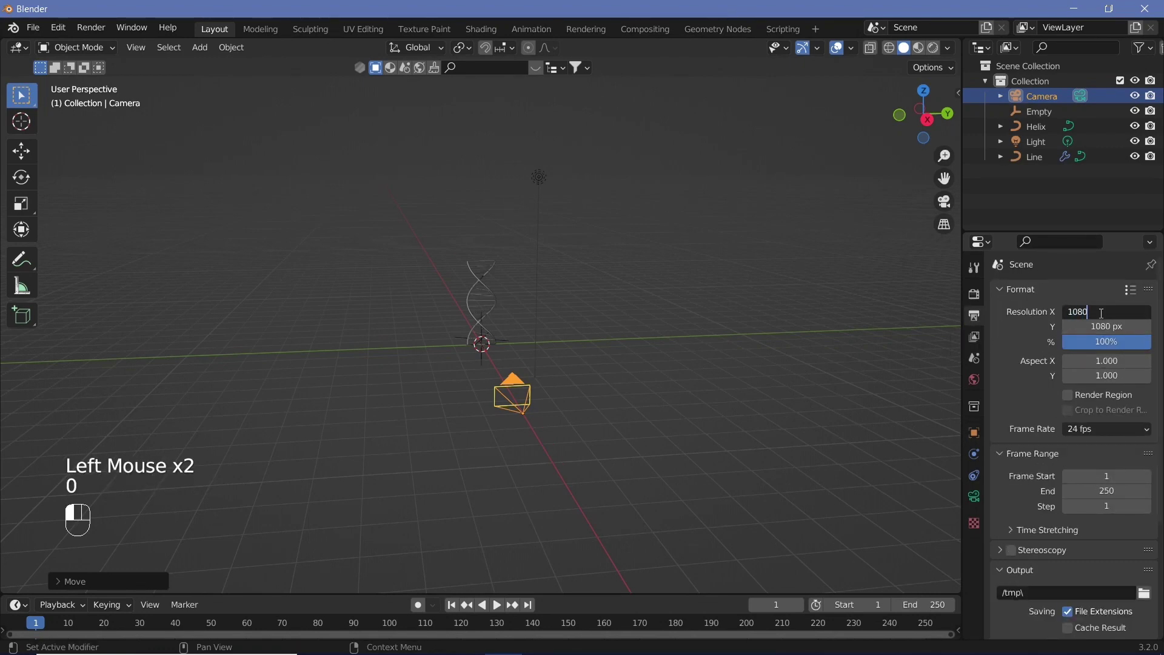
pyautogui.click(1102, 326)
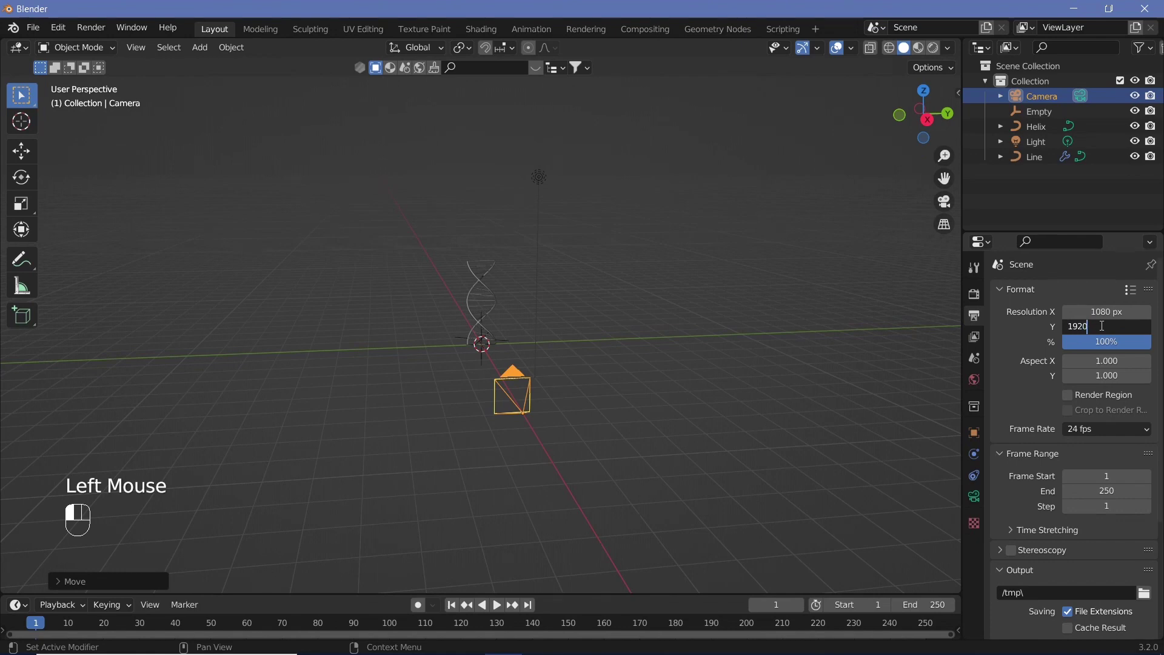
pyautogui.write('1920')
# Set the frame rate to 30 fps and the end frame to 300
pyautogui.click(1104, 429)
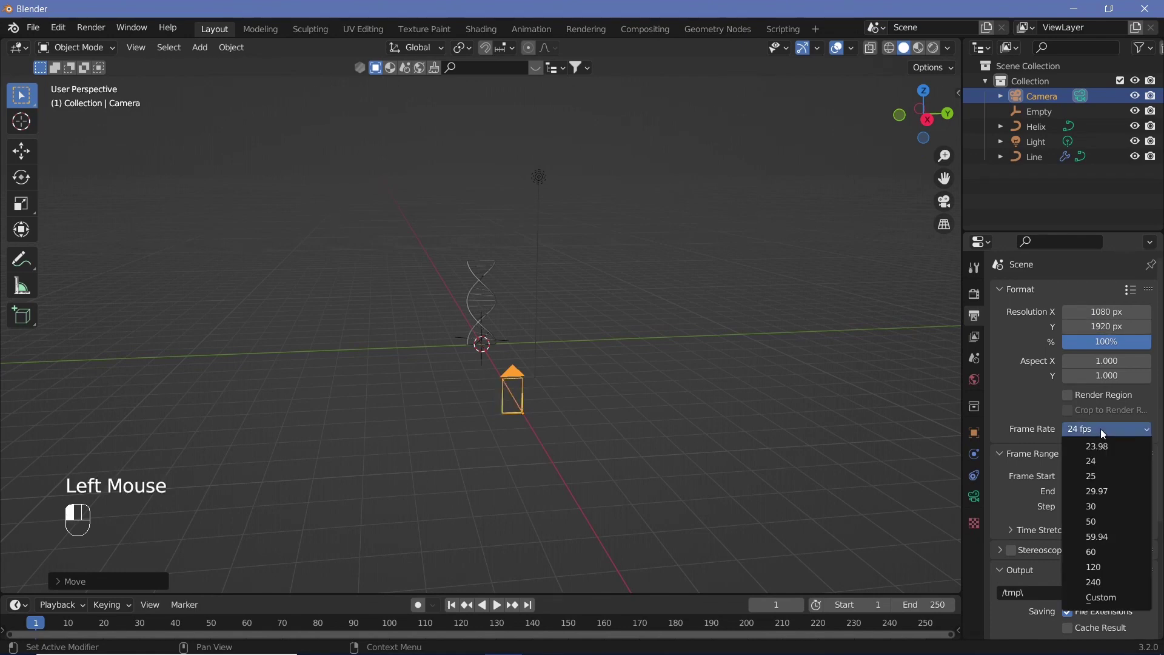
pyautogui.click(1113, 506)
pyautogui.click(1141, 491)
pyautogui.write('3')
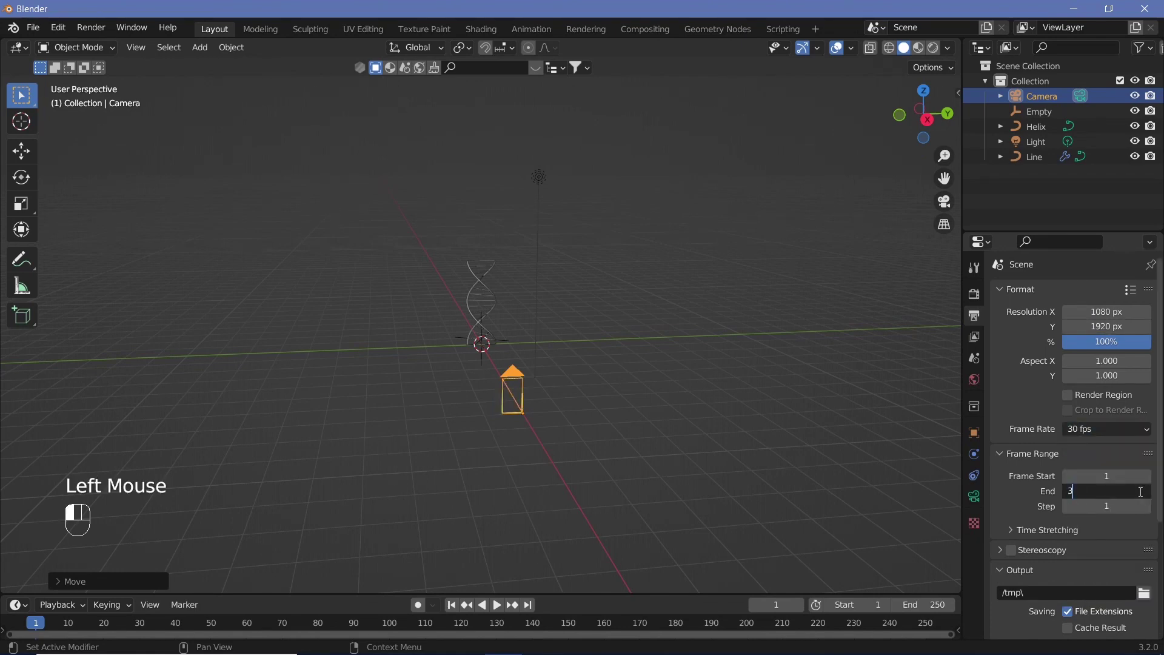
pyautogui.write('000')
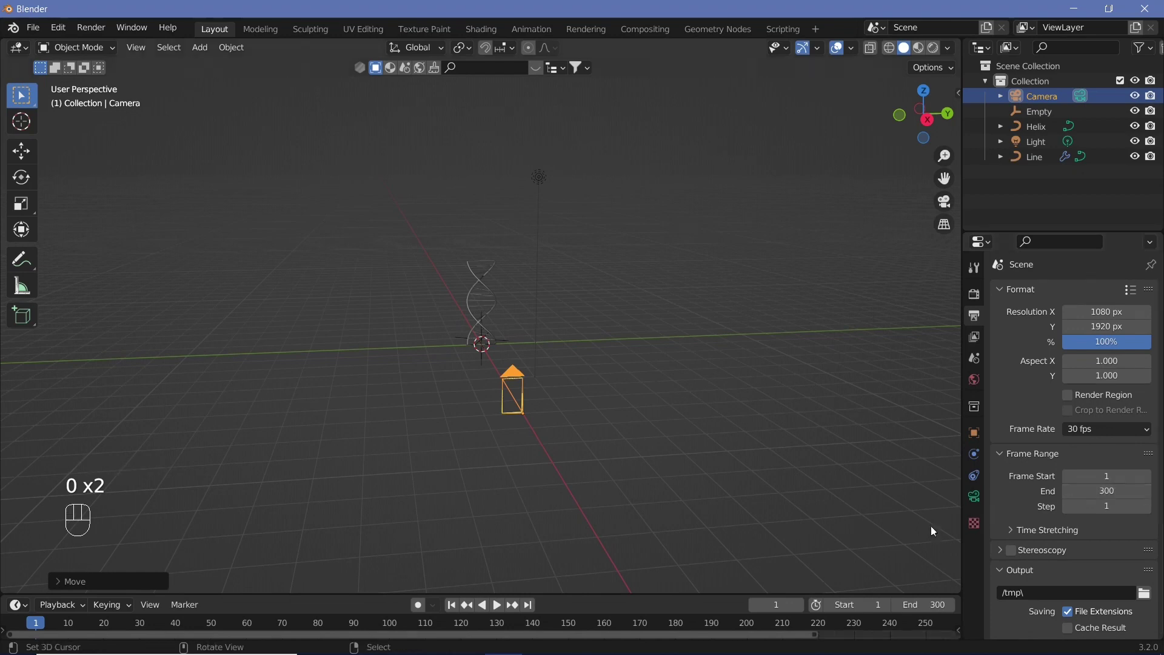
# Set the render output path to // and the file format to FFmpeg Video
pyautogui.scroll(-2, 1066, 485)
pyautogui.click(1042, 473)
pyautogui.write('//')
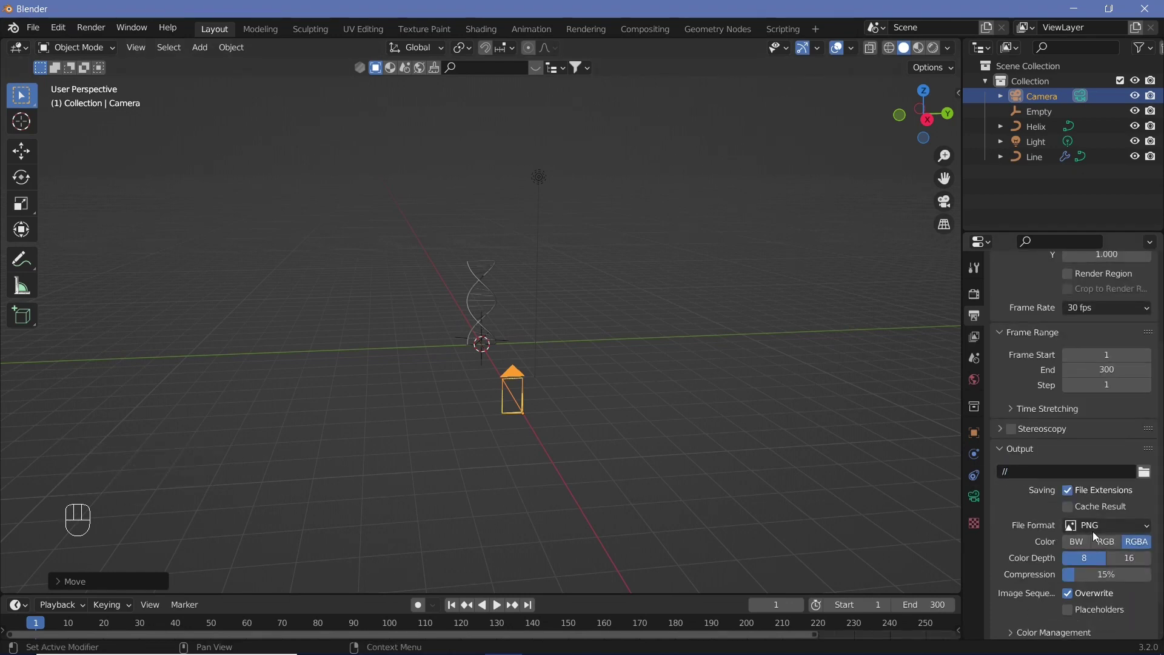
pyautogui.click(1093, 528)
pyautogui.click(1102, 442)
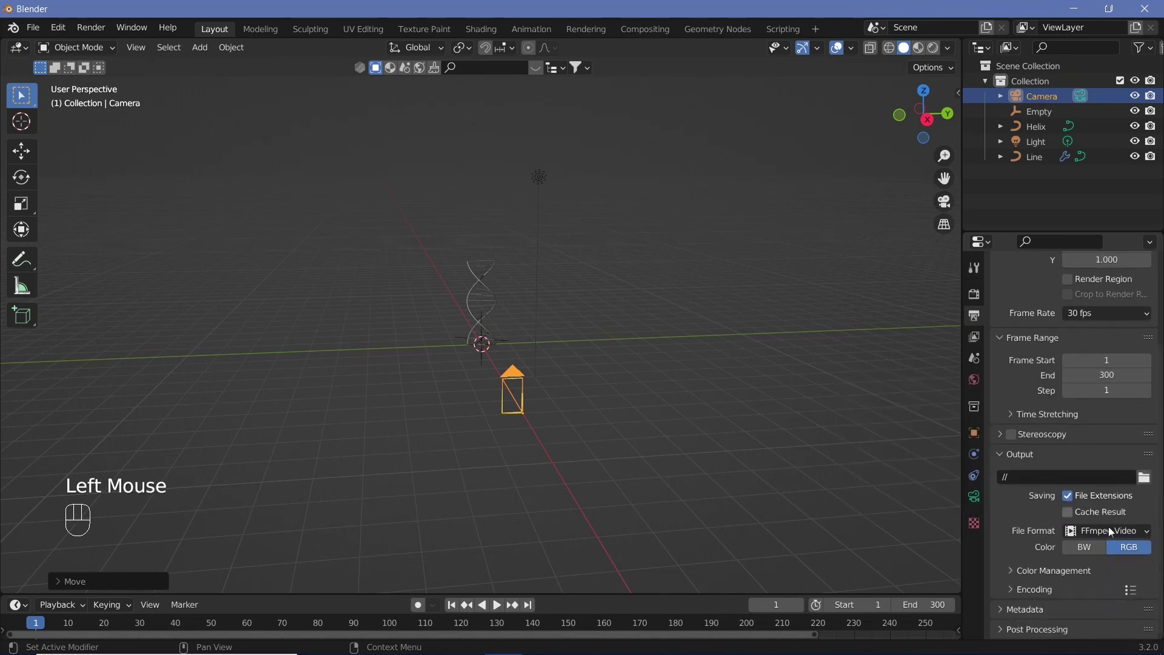
# Set the video encoding container to MPEG-4 and the output quality to Perceptually Lossless
pyautogui.click(1031, 589)
pyautogui.scroll(-3, 1079, 521)
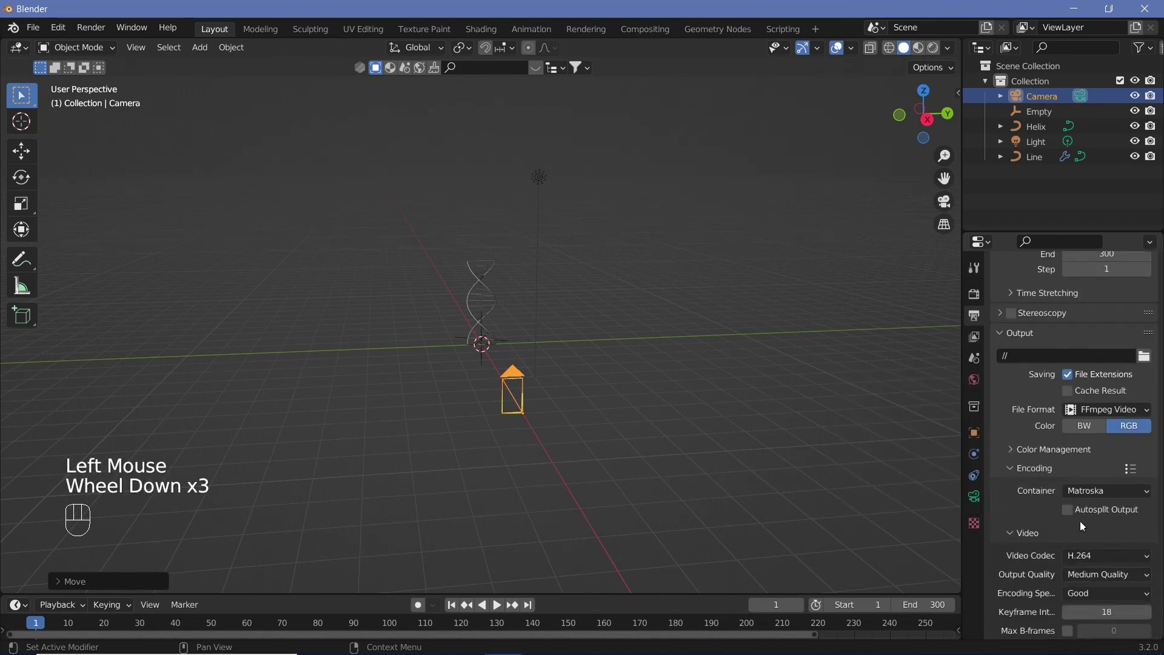
pyautogui.click(1096, 492)
pyautogui.click(1094, 440)
pyautogui.click(1084, 573)
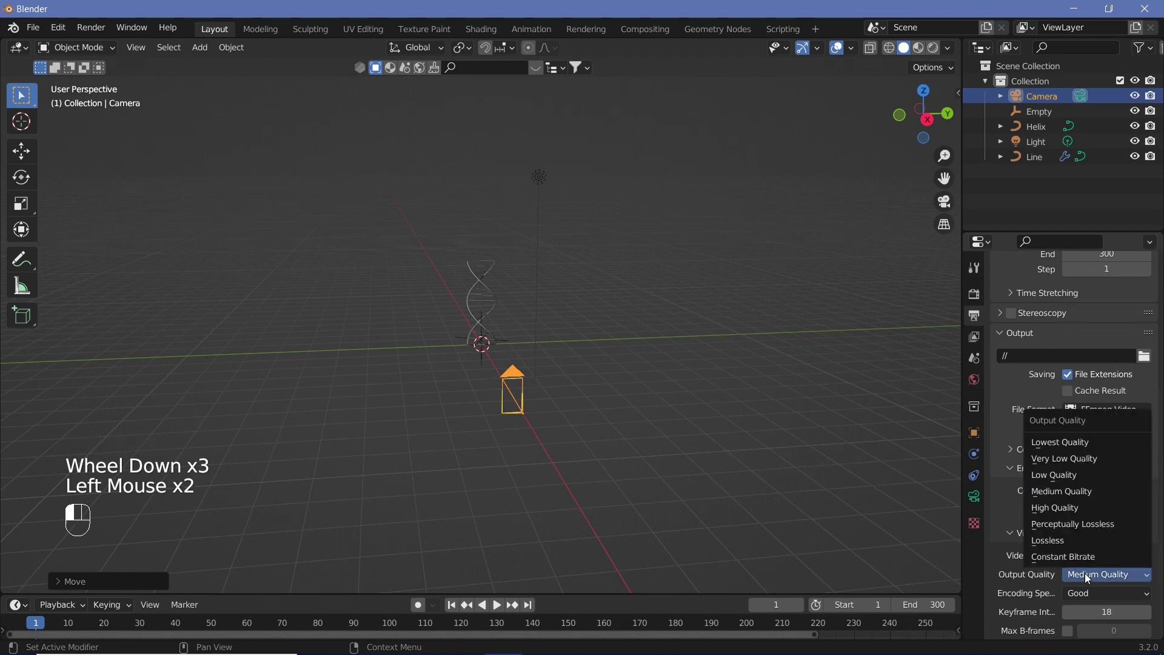
pyautogui.click(1085, 526)
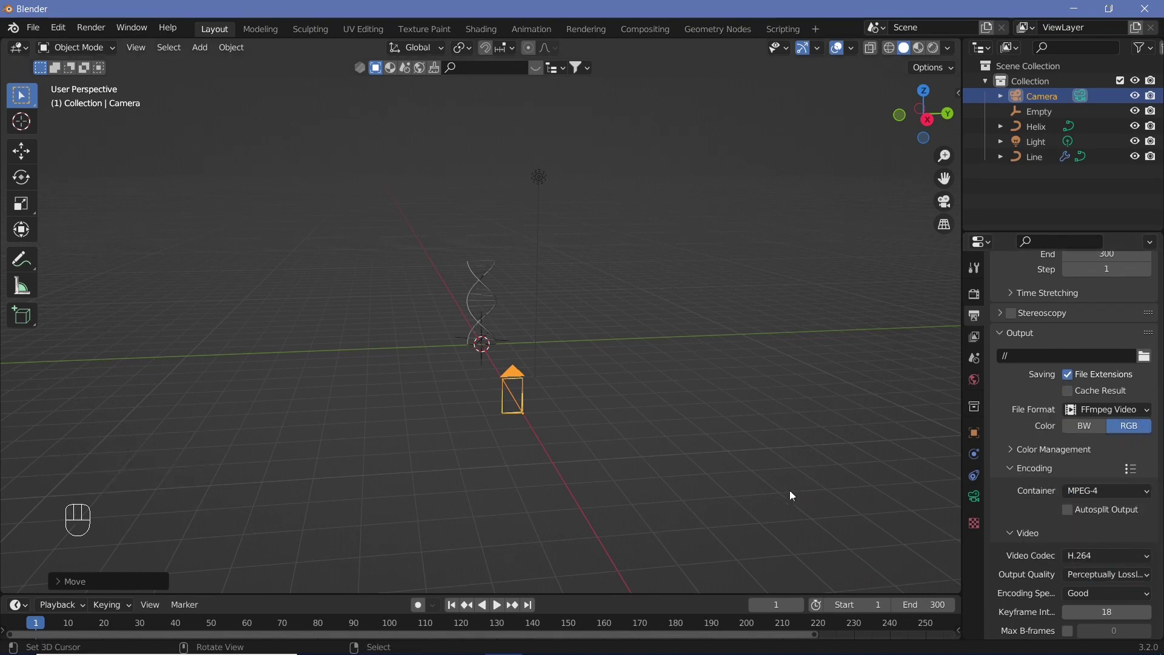
# View the scene through the camera and set its passepartout to 1.000
pyautogui.press('KP_0')
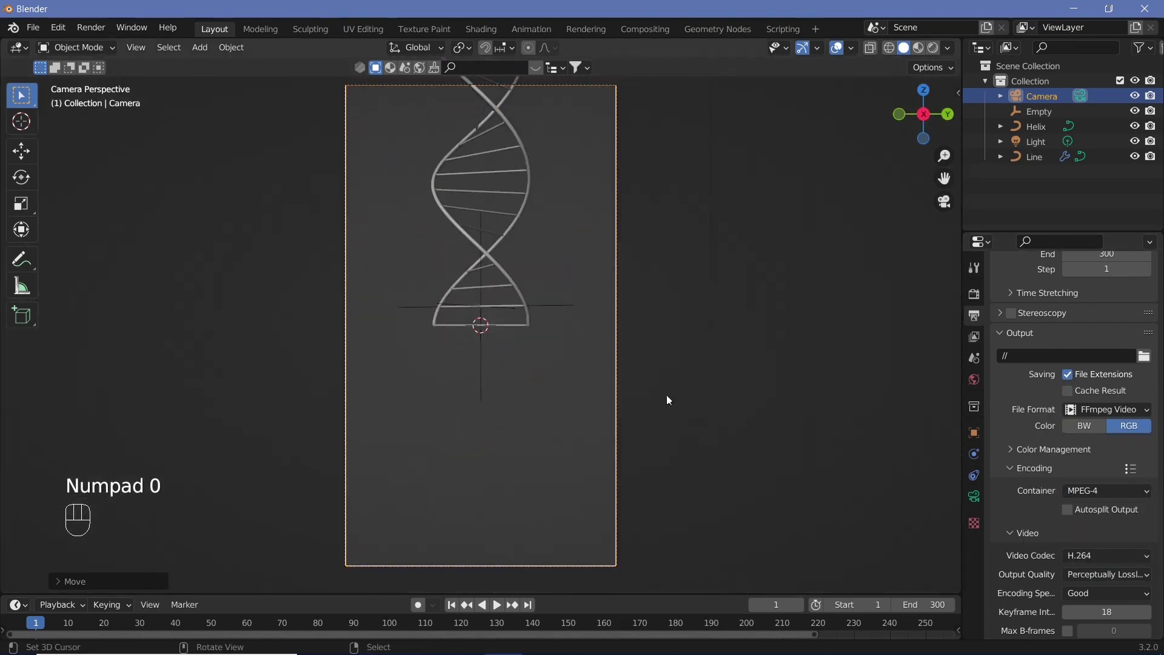
pyautogui.click(973, 496)
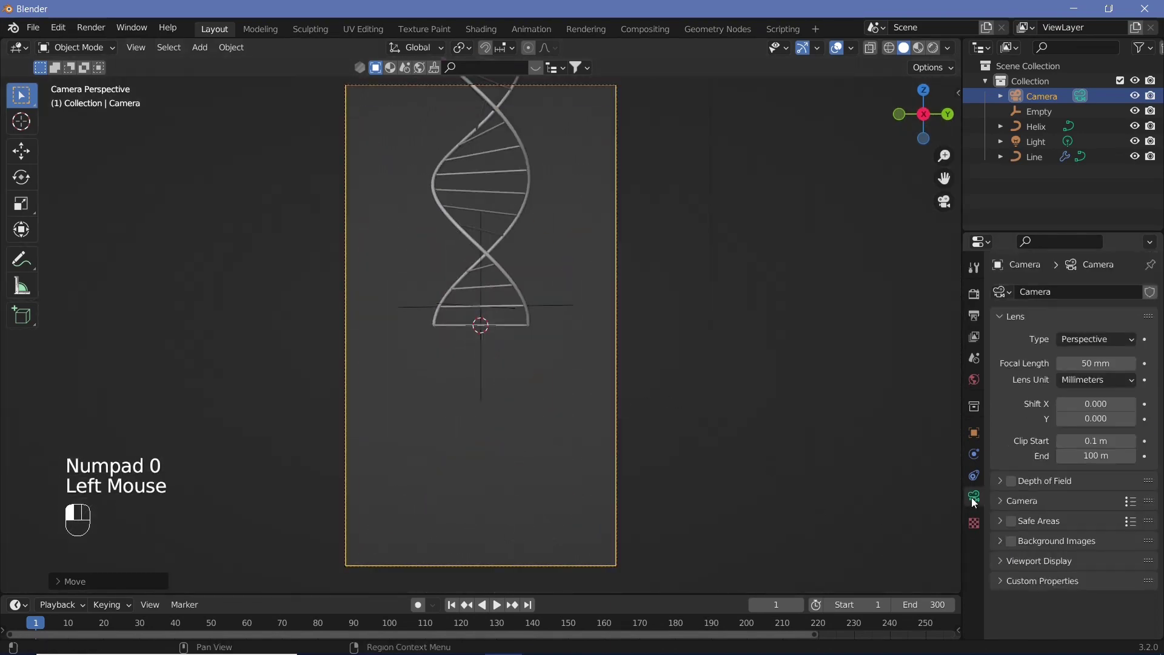
pyautogui.click(1003, 563)
pyautogui.scroll(-2, 1002, 562)
pyautogui.click(1061, 597)
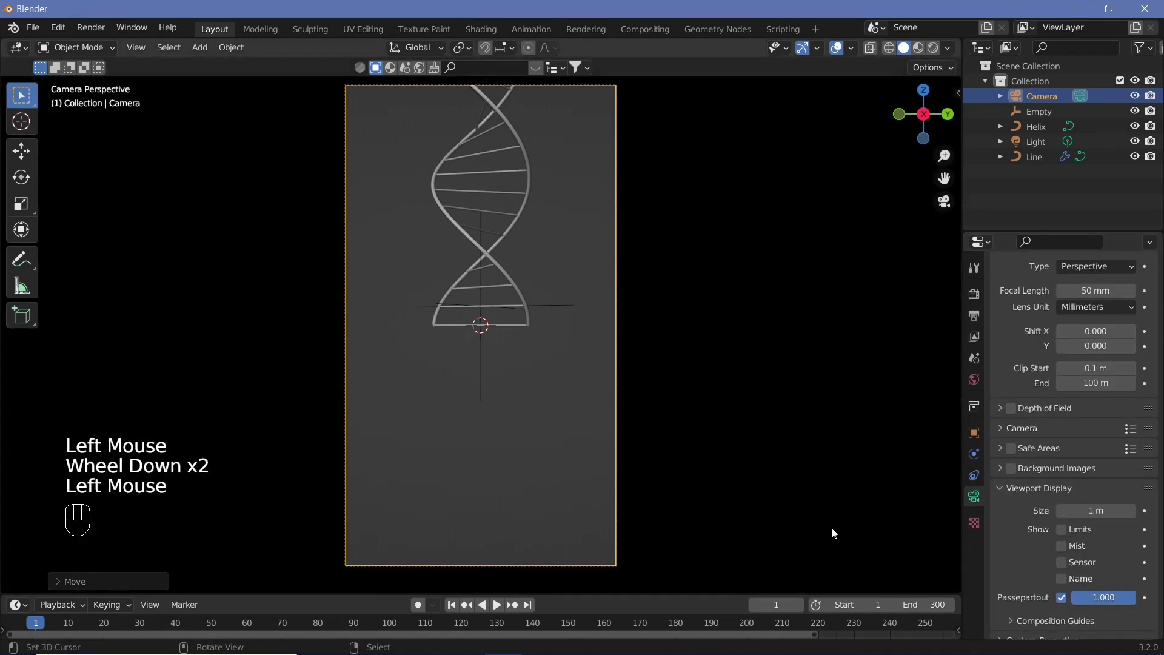
pyautogui.scroll(1, 965, 433)
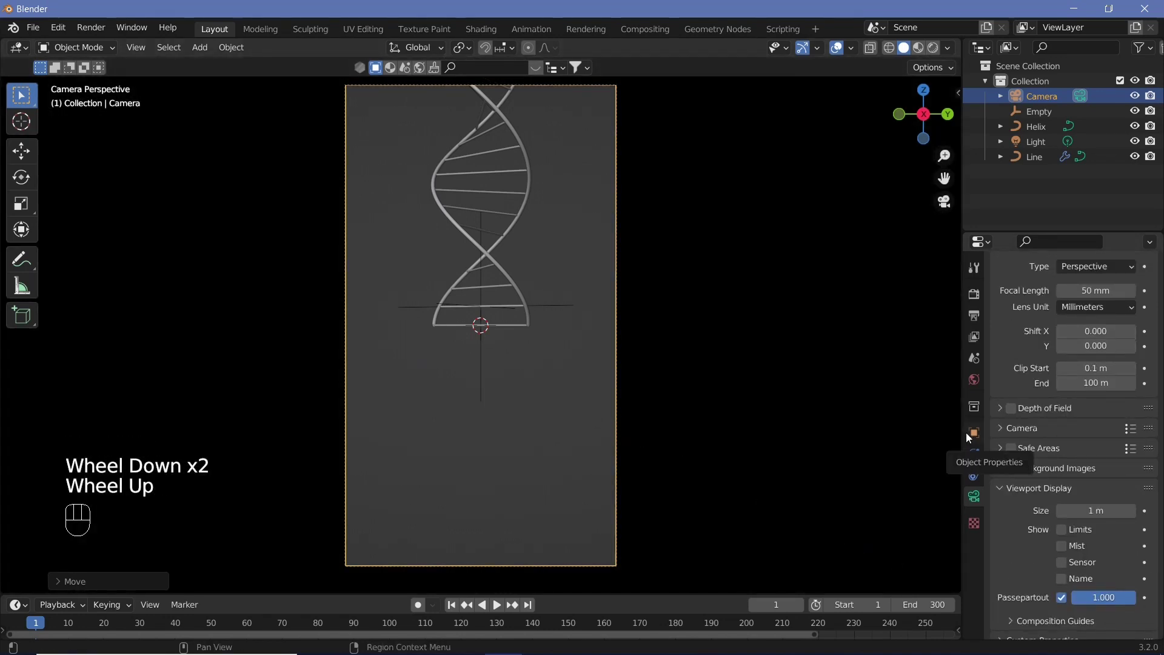
# Raise the camera to a Z location of 0.4 m and set its Y rotation to 0°
pyautogui.click(974, 433)
pyautogui.moveTo(1088, 368)
pyautogui.mouseDown()
pyautogui.moveTo(1116, 368)
pyautogui.moveTo(1099, 368)
pyautogui.mouseUp()
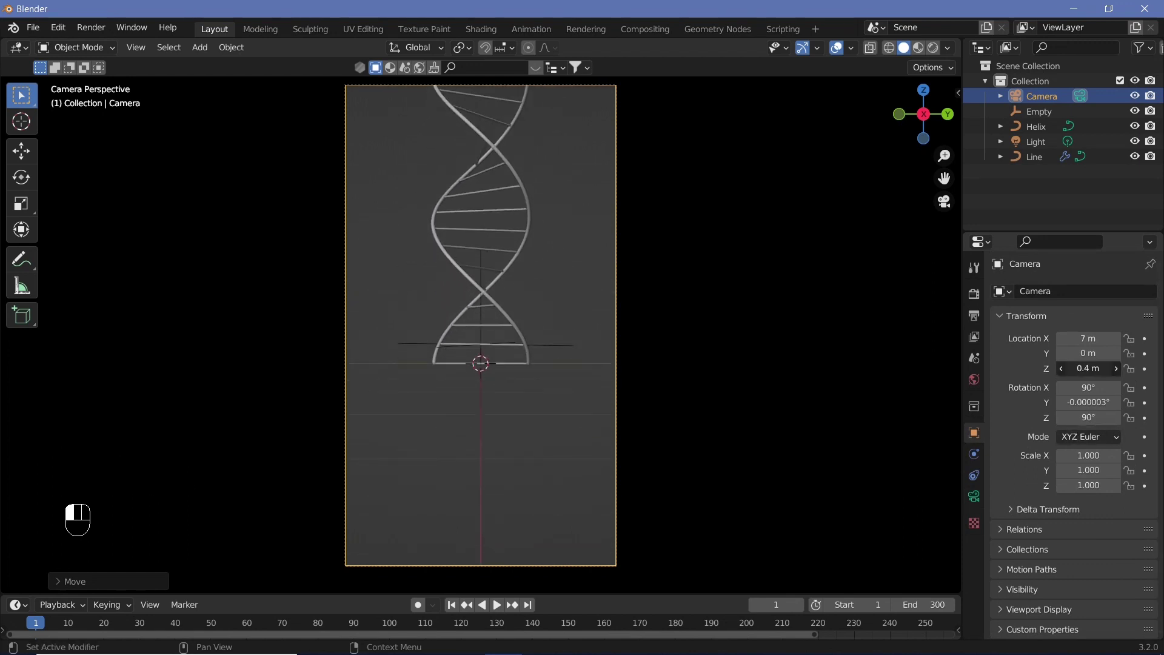
pyautogui.click(1088, 403)
pyautogui.write('0')
pyautogui.press('Return')
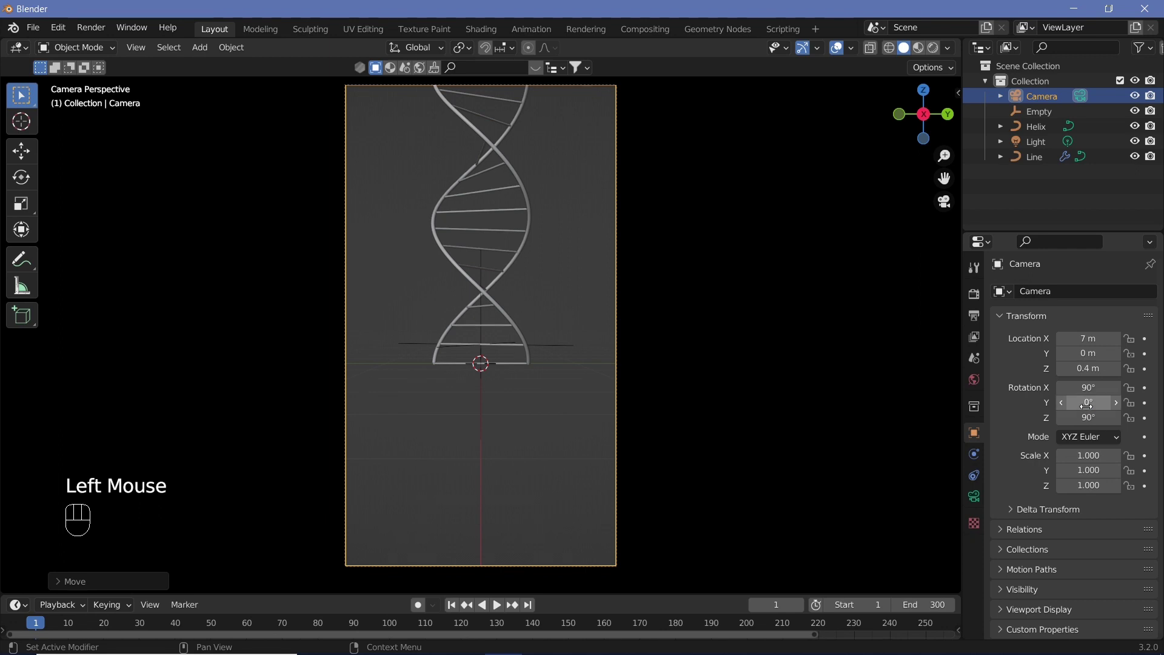
# Reframe the helix by setting the camera's X location to 5.45 m and its Z location to 0.82 m
pyautogui.click(1088, 338)
pyautogui.moveTo(1088, 338); pyautogui.dragTo(1038, 338)
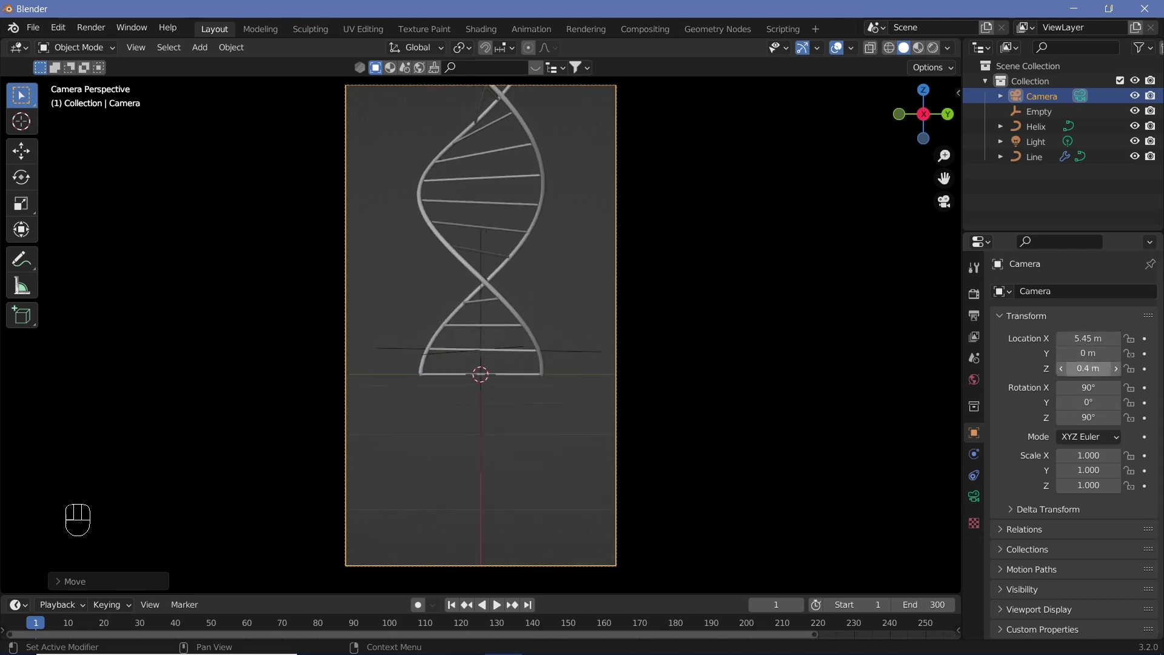
pyautogui.moveTo(1088, 368)
pyautogui.mouseDown()
pyautogui.moveTo(1073, 368)
pyautogui.moveTo(1099, 368)
pyautogui.mouseUp()
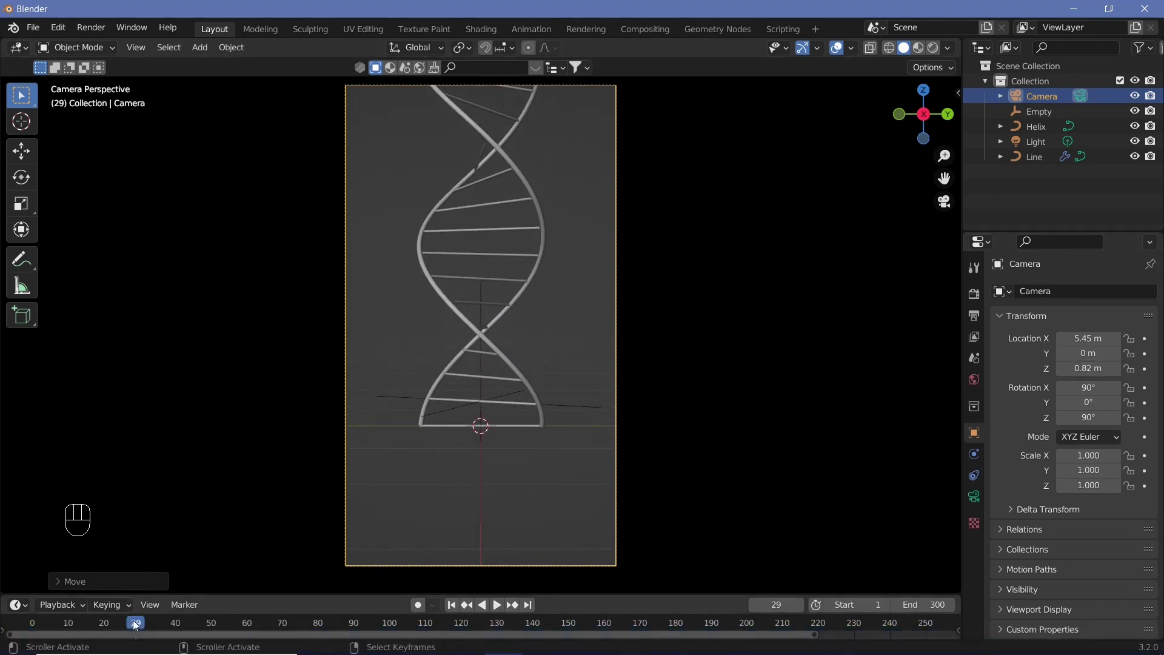
# Set the timeline to frame 0 and select the line that forms the rungs
pyautogui.click(32, 624)
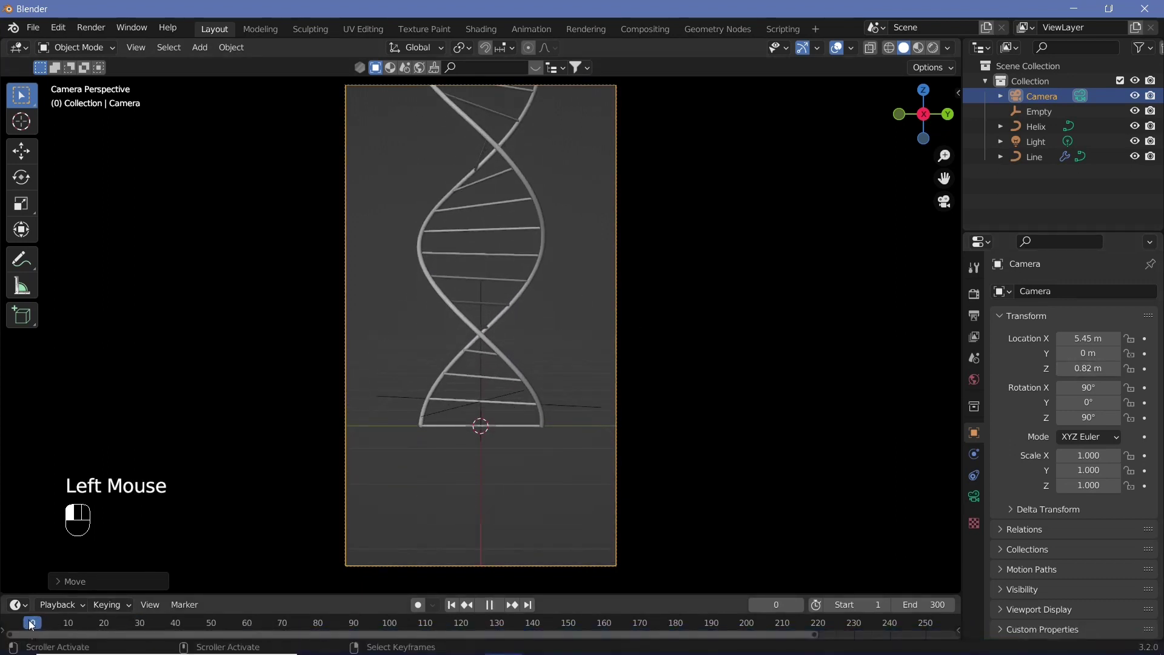
pyautogui.click(541, 415)
pyautogui.rightClick(503, 425)
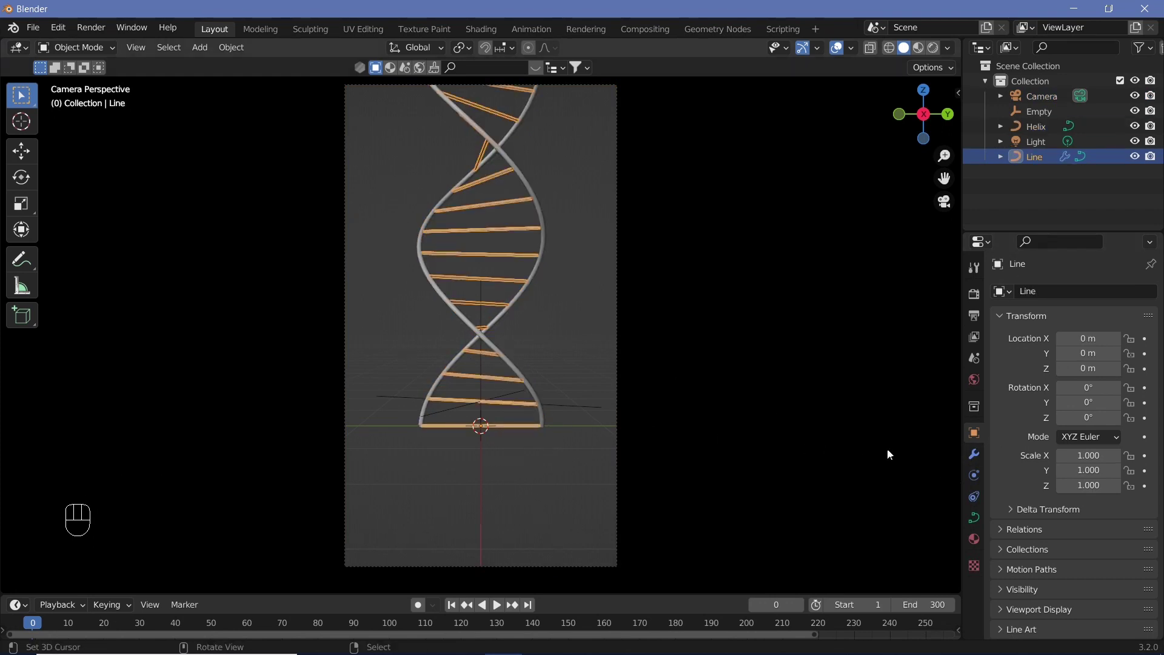
# Try to apply the Array modifier on the rung line
pyautogui.click(972, 462)
pyautogui.click(1054, 291)
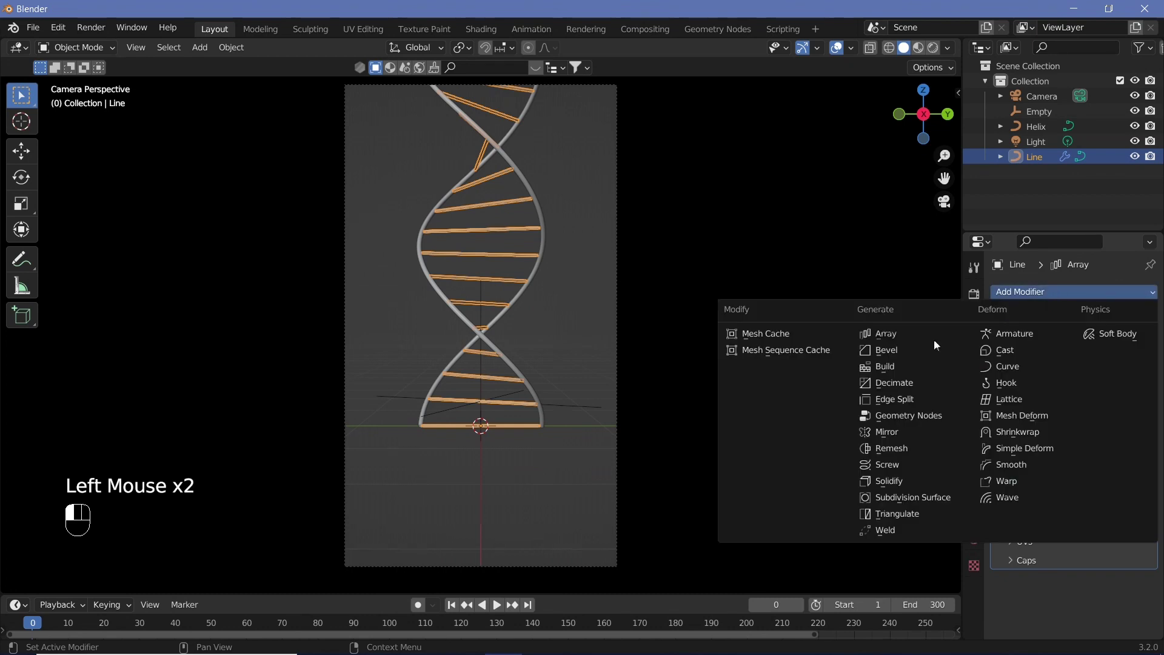
pyautogui.click(1119, 282)
pyautogui.click(1113, 318)
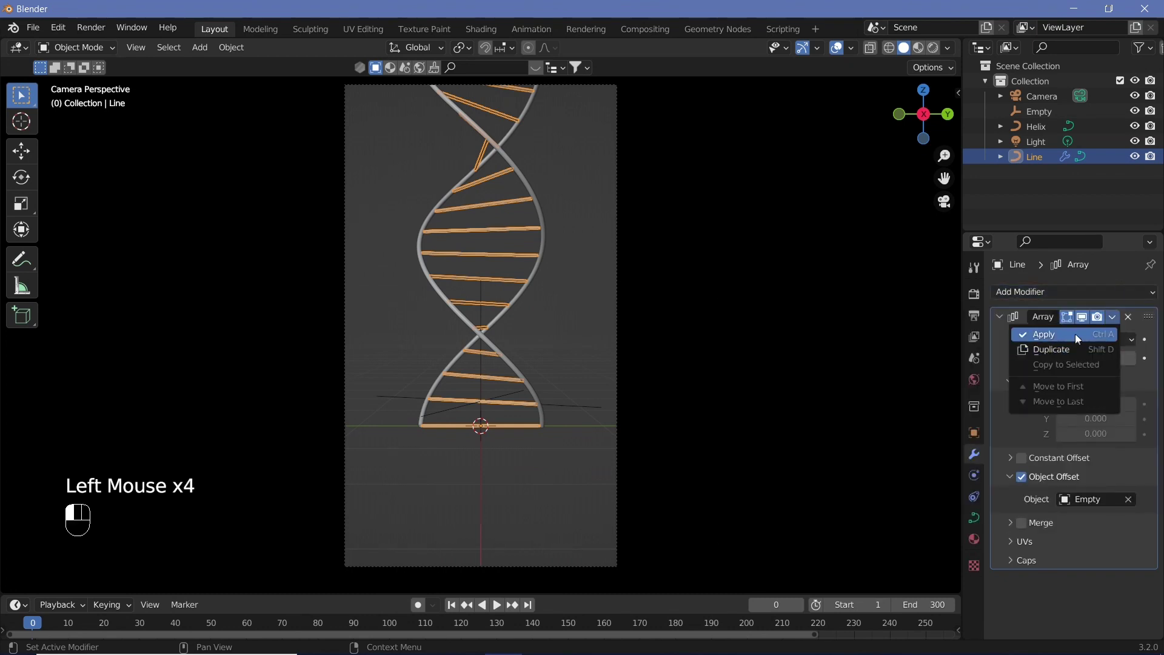
pyautogui.click(1075, 334)
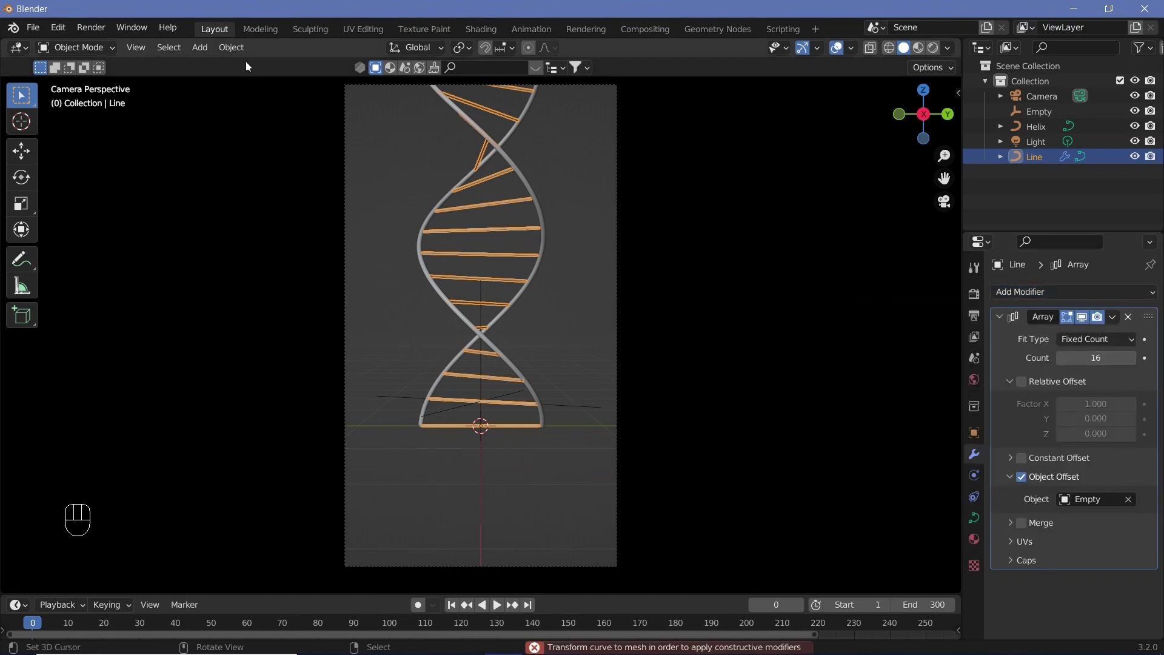
# Convert the arrayed rung line from a curve to a mesh
pyautogui.click(235, 50)
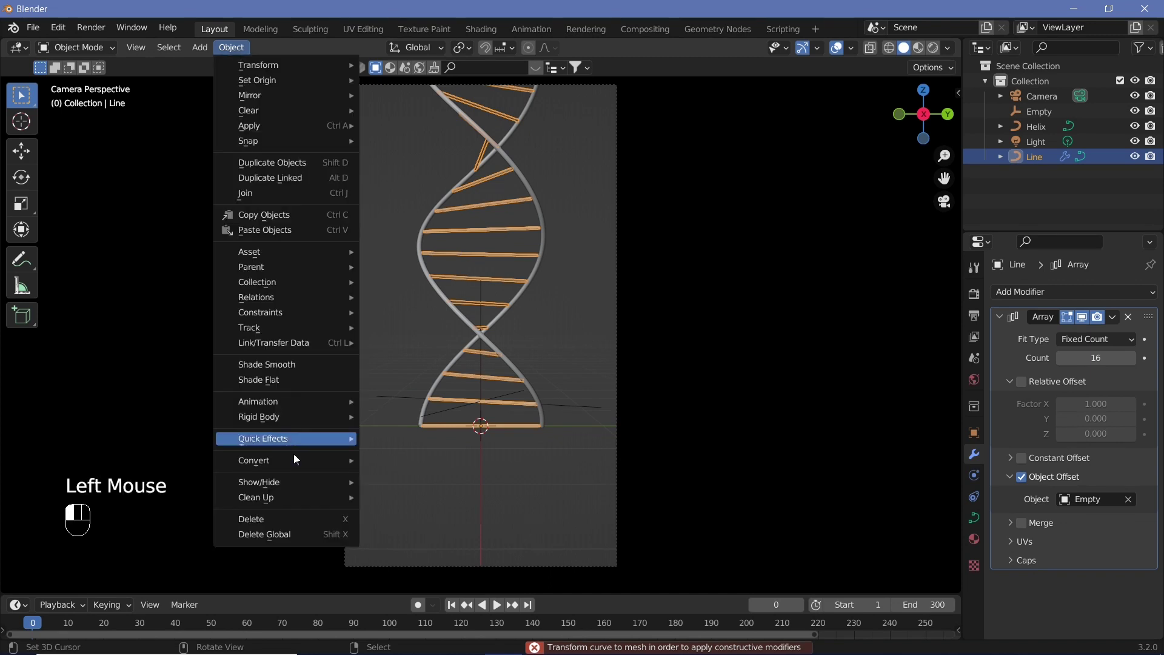
pyautogui.moveTo(297, 462)
pyautogui.click(377, 475)
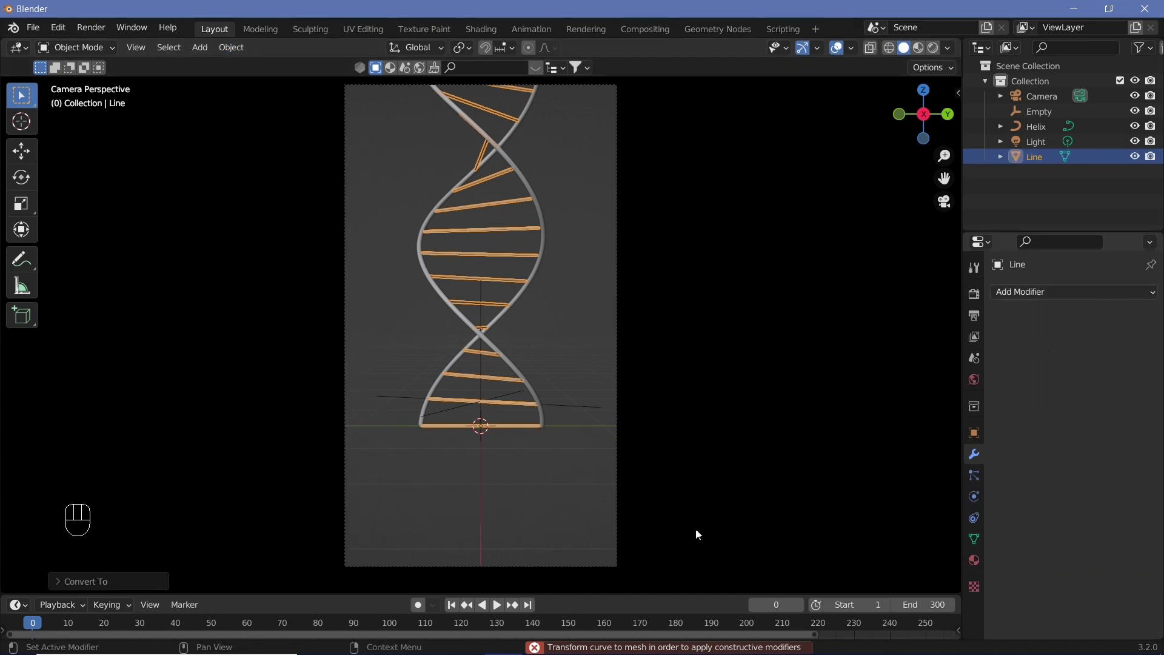
# Parent the rung mesh to the helix, leaving only the helix selected
pyautogui.keyDown('shift'); pyautogui.rightClick(543, 415); pyautogui.keyUp('shift')
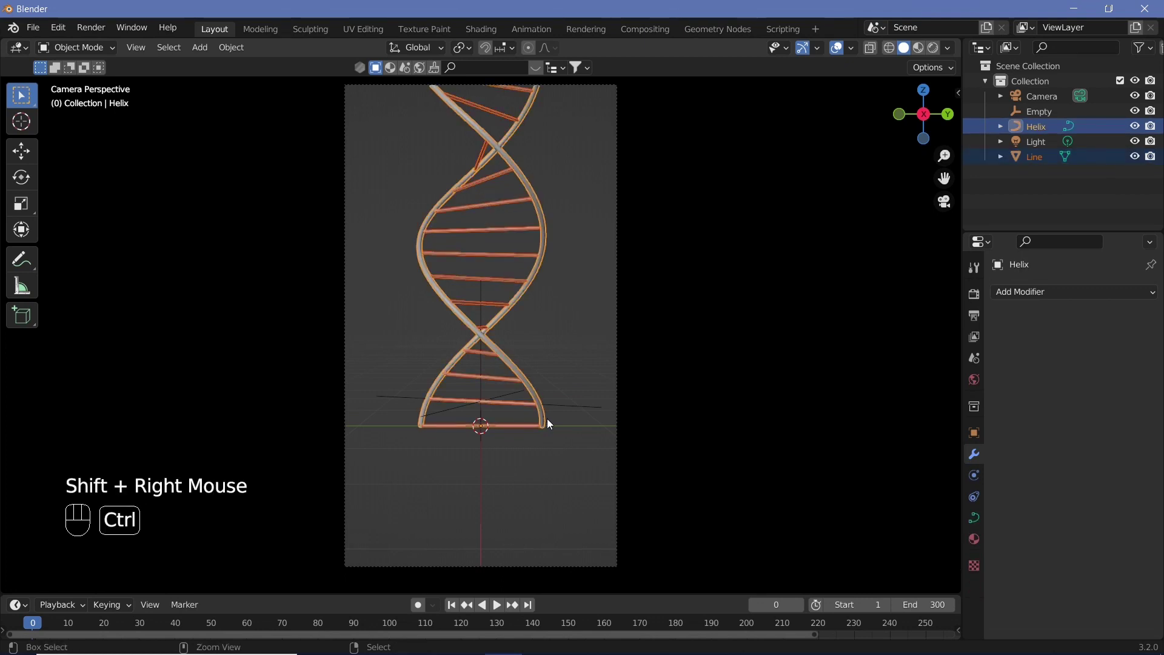
pyautogui.hotkey('ctrl', 'p')
pyautogui.click(547, 420)
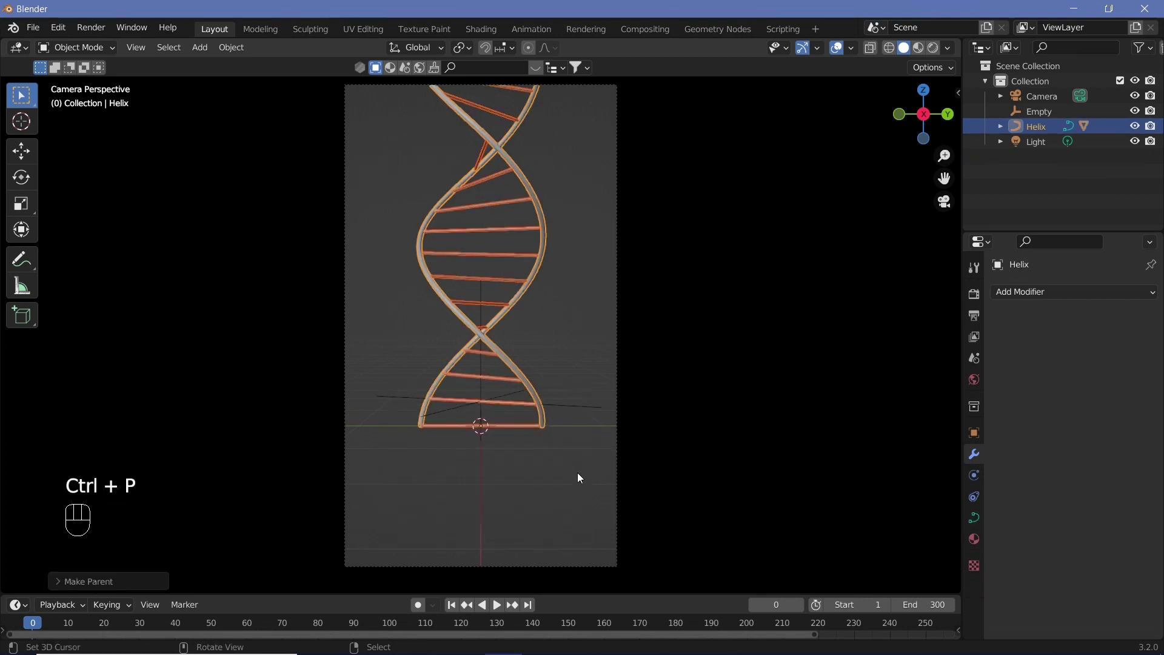
pyautogui.rightClick(549, 421)
pyautogui.press('r')
pyautogui.press('z')
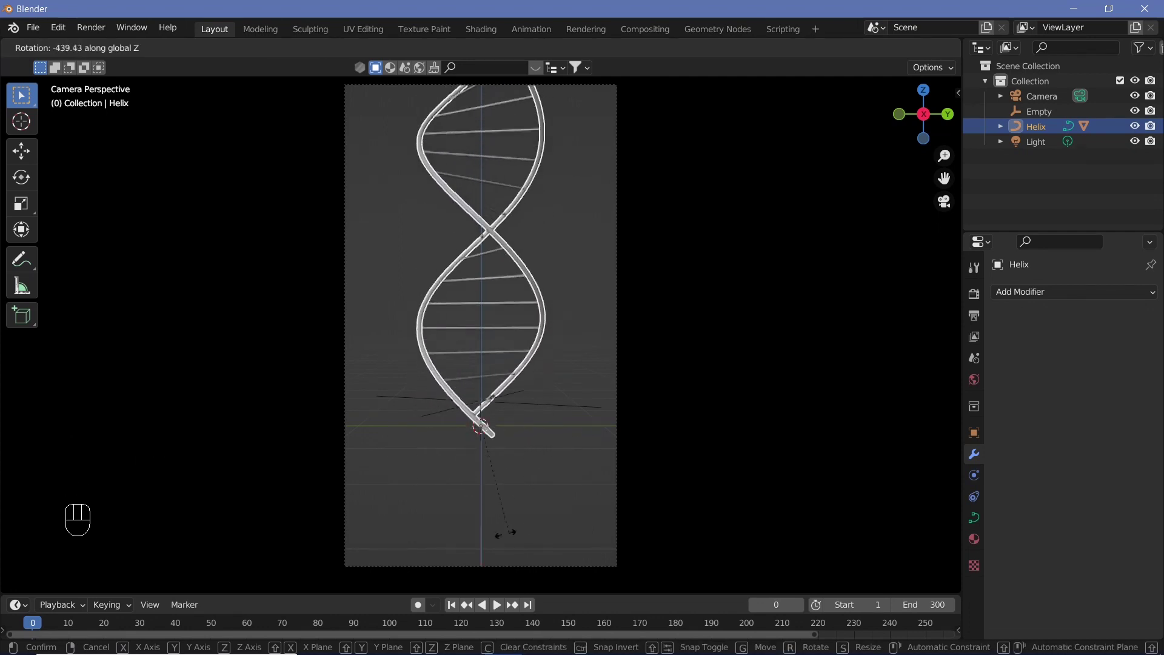
pyautogui.rightClick(223, 606)
# Enlarge the timeline and insert a rotation keyframe for the helix at frame 0
pyautogui.moveTo(293, 592); pyautogui.dragTo(294, 569)
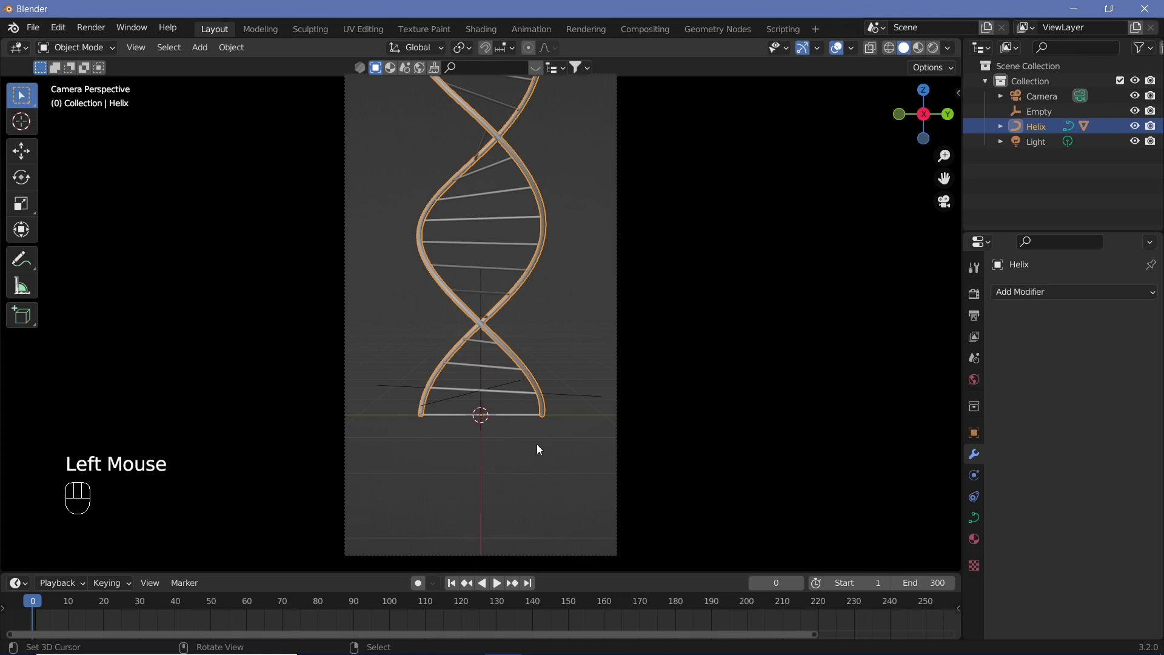
pyautogui.press('i')
pyautogui.click(513, 400)
# At frame 300, rotate the helix 360° about the Z axis and insert a second rotation keyframe
pyautogui.scroll(-3, 811, 614)
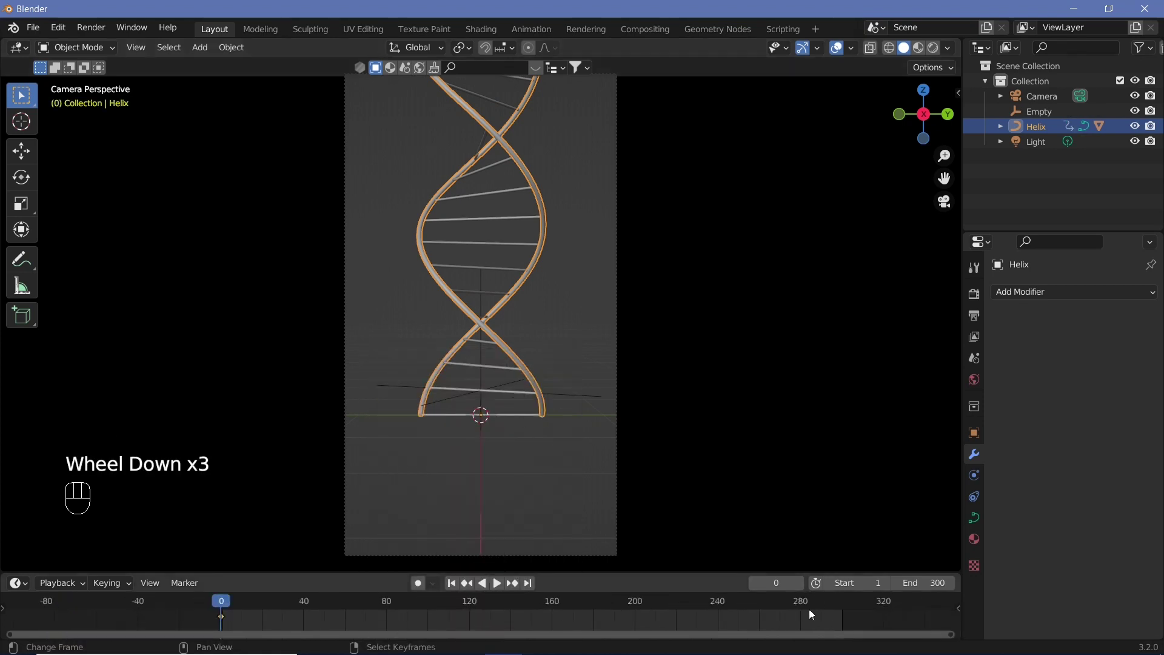
pyautogui.click(841, 611)
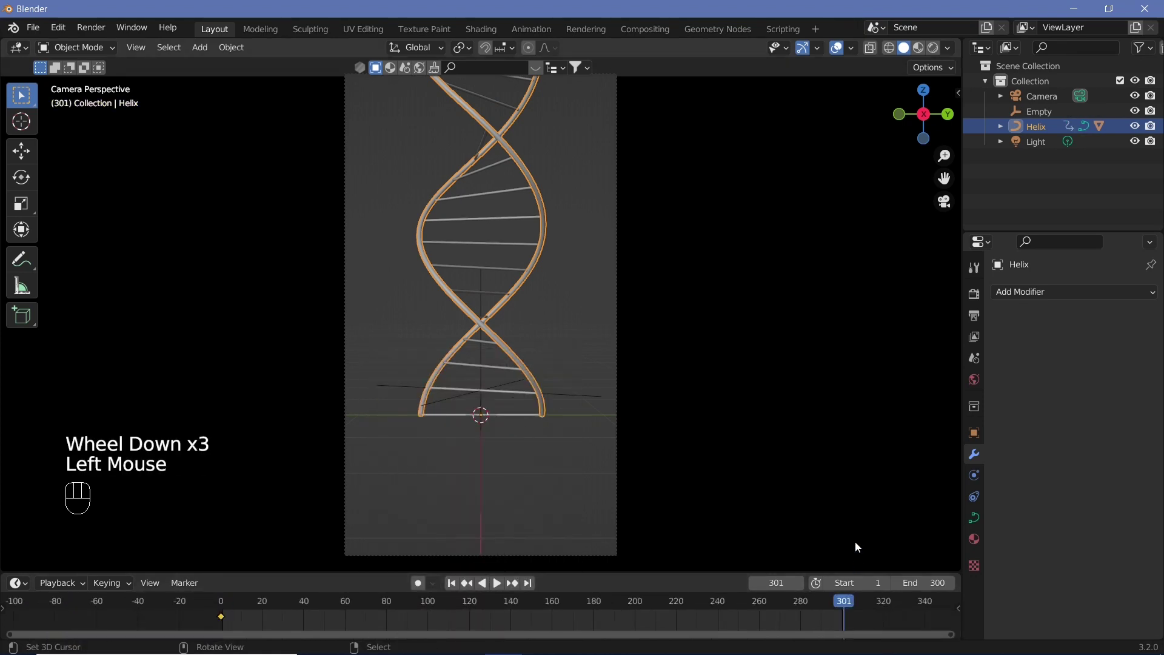
pyautogui.press('Left')
pyautogui.write('rz')
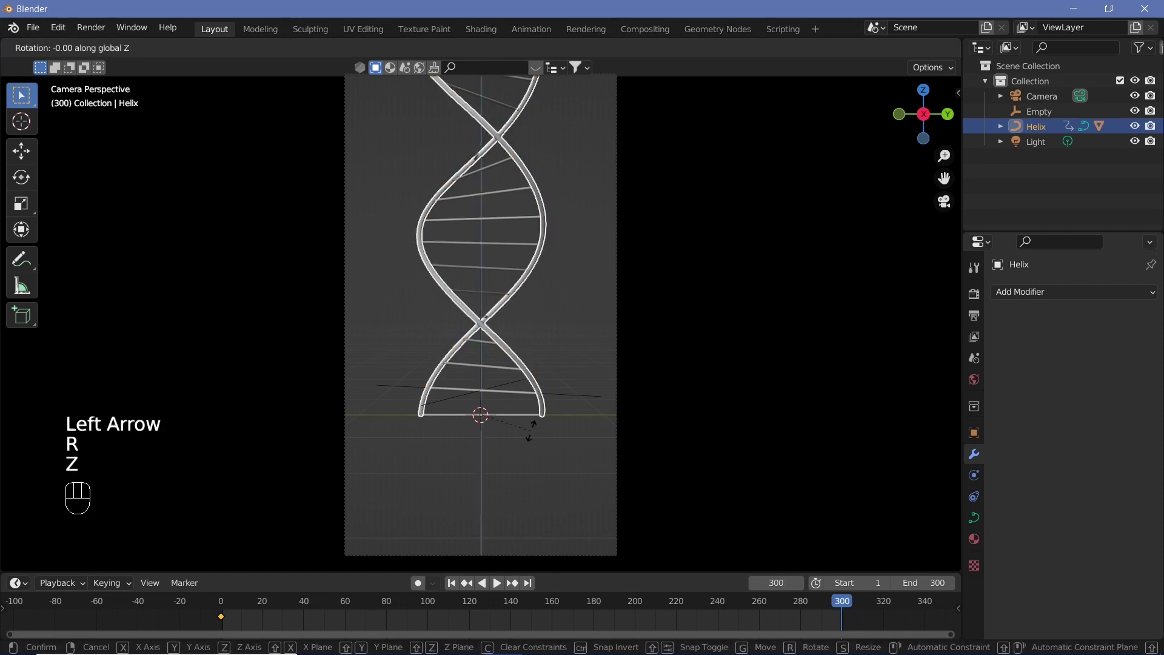
pyautogui.write('360')
pyautogui.press('Return')
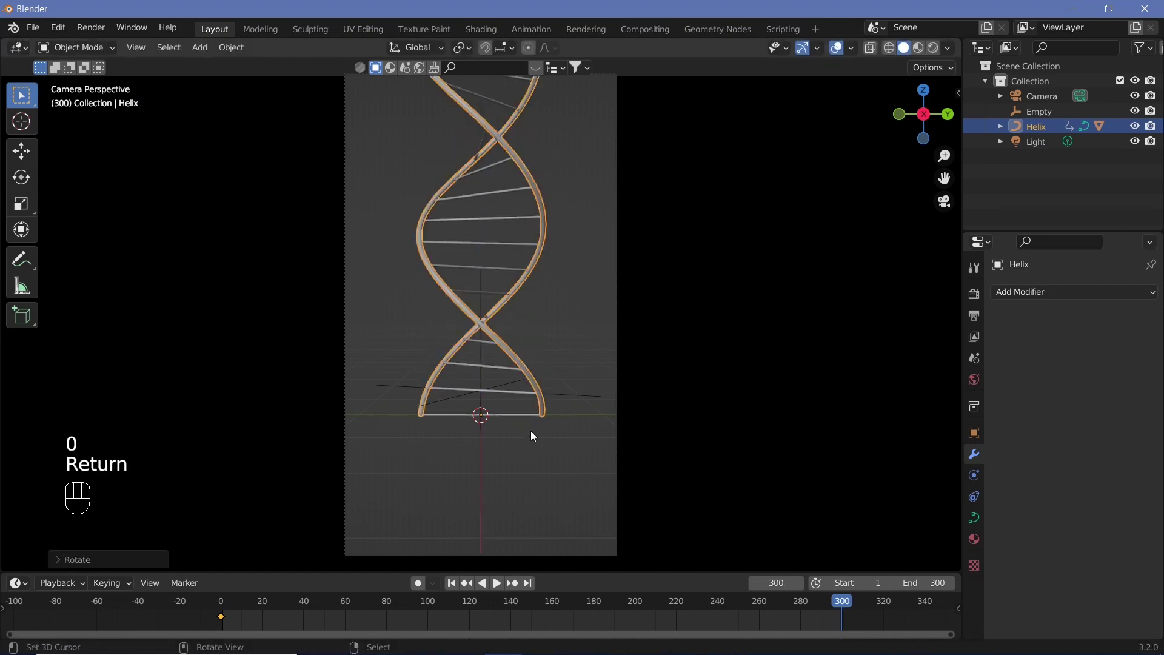
pyautogui.press('i')
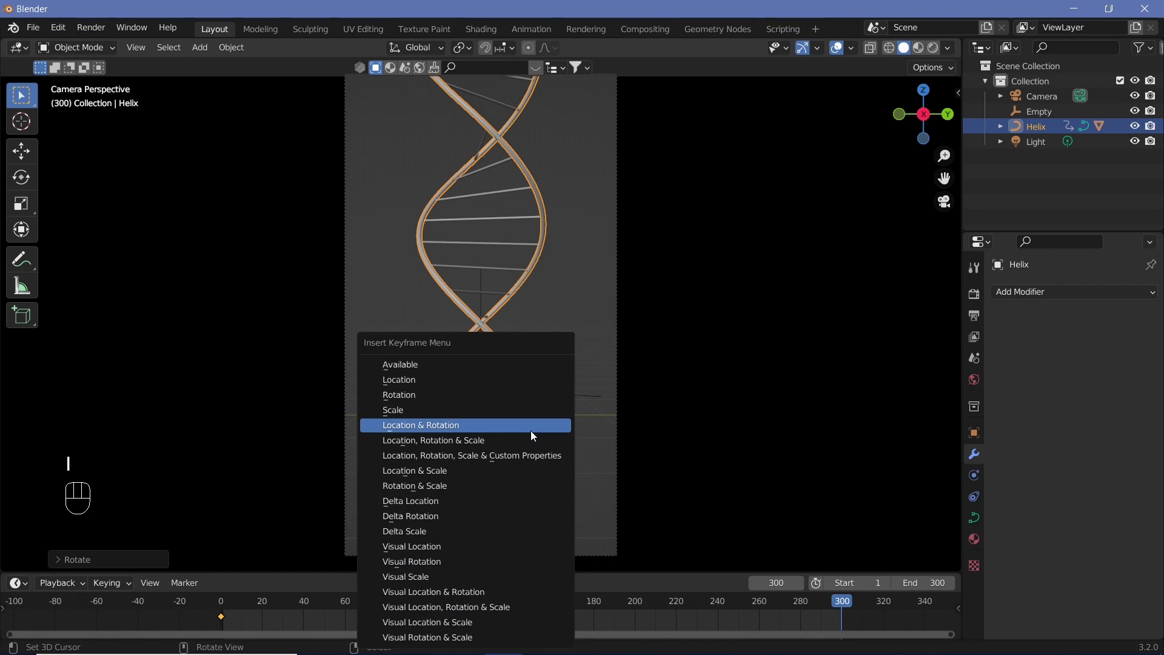
pyautogui.click(521, 403)
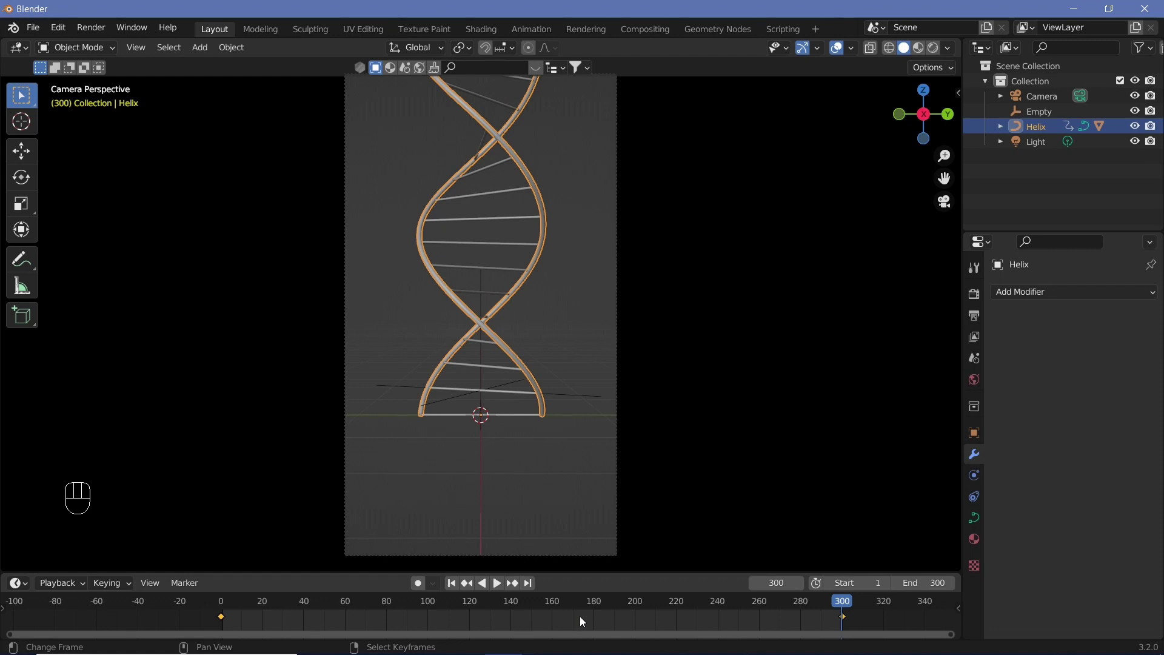
# Set the helix's keyframe interpolation to linear and play the animation briefly to preview the spin
pyautogui.press('t')
pyautogui.click(527, 549)
pyautogui.hotkey('shift', 'space')
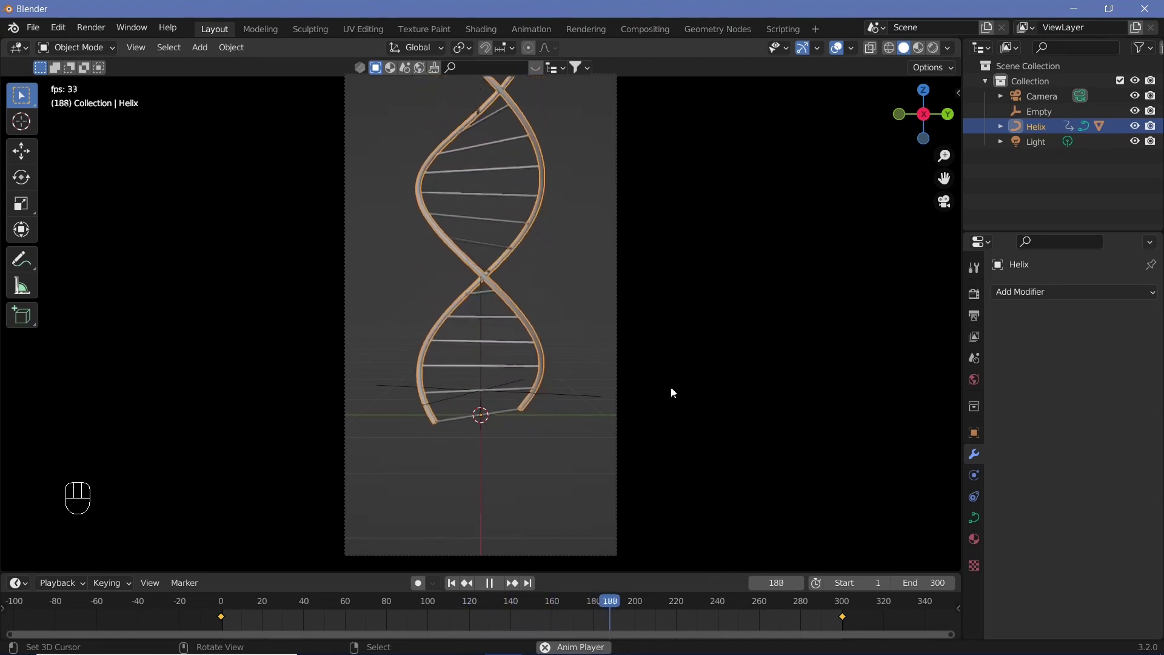
pyautogui.hotkey('shift', 'space')
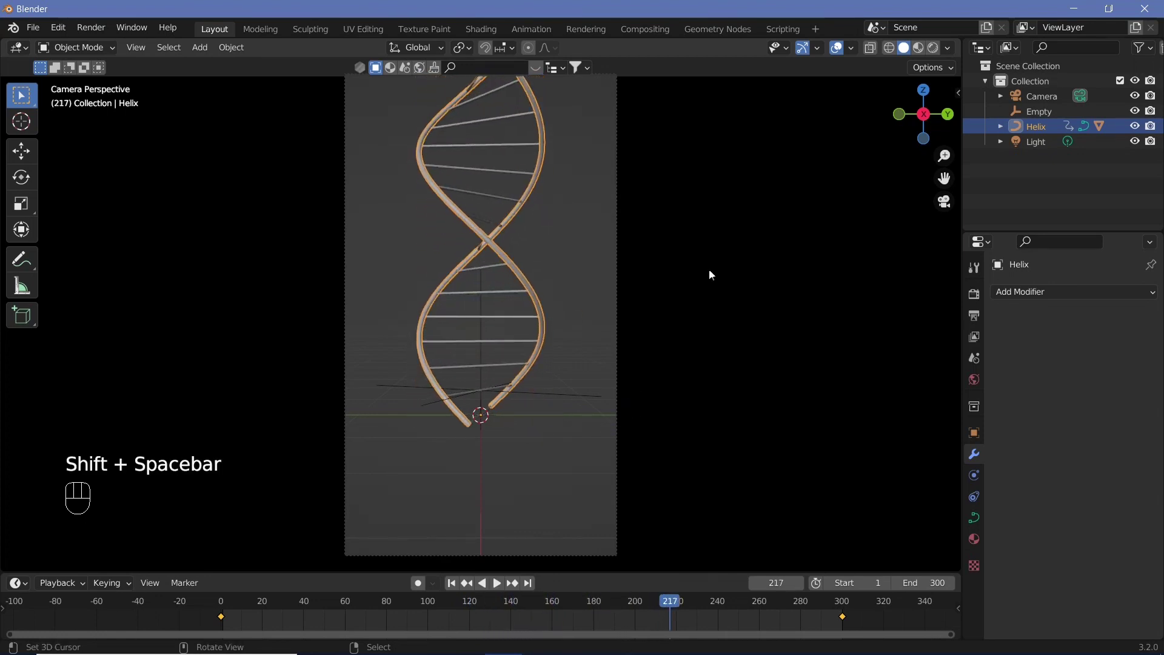
# Switch the viewport to rendered shading and split off a Shader Editor beside it
pyautogui.click(932, 53)
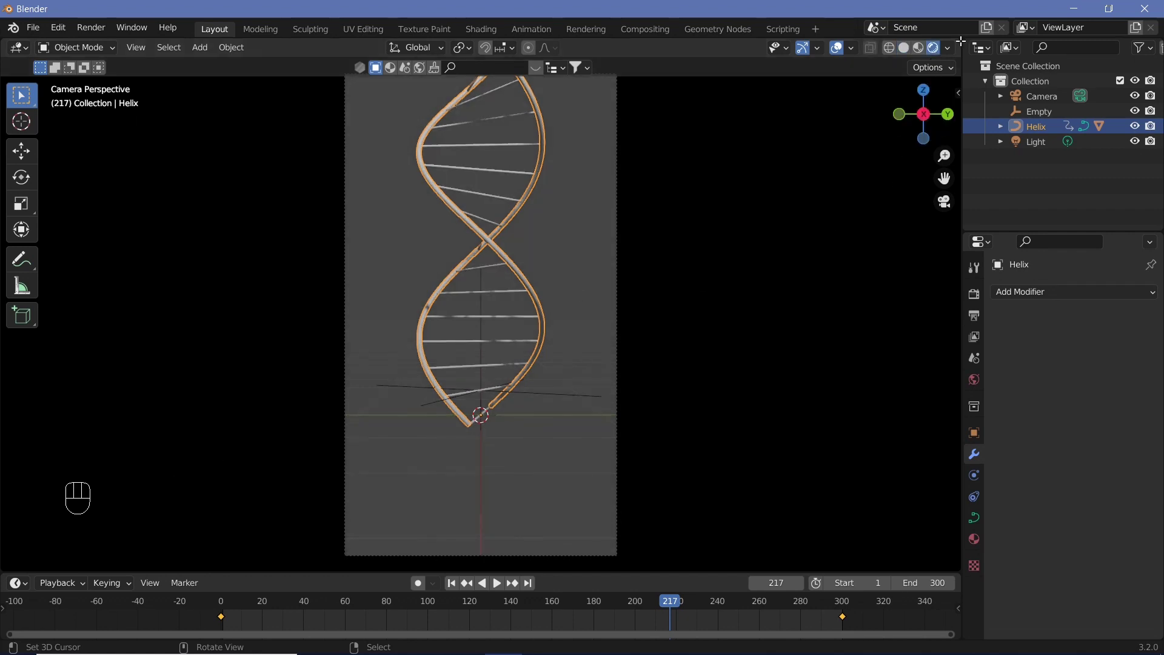
pyautogui.moveTo(961, 41); pyautogui.dragTo(574, 243)
pyautogui.click(593, 47)
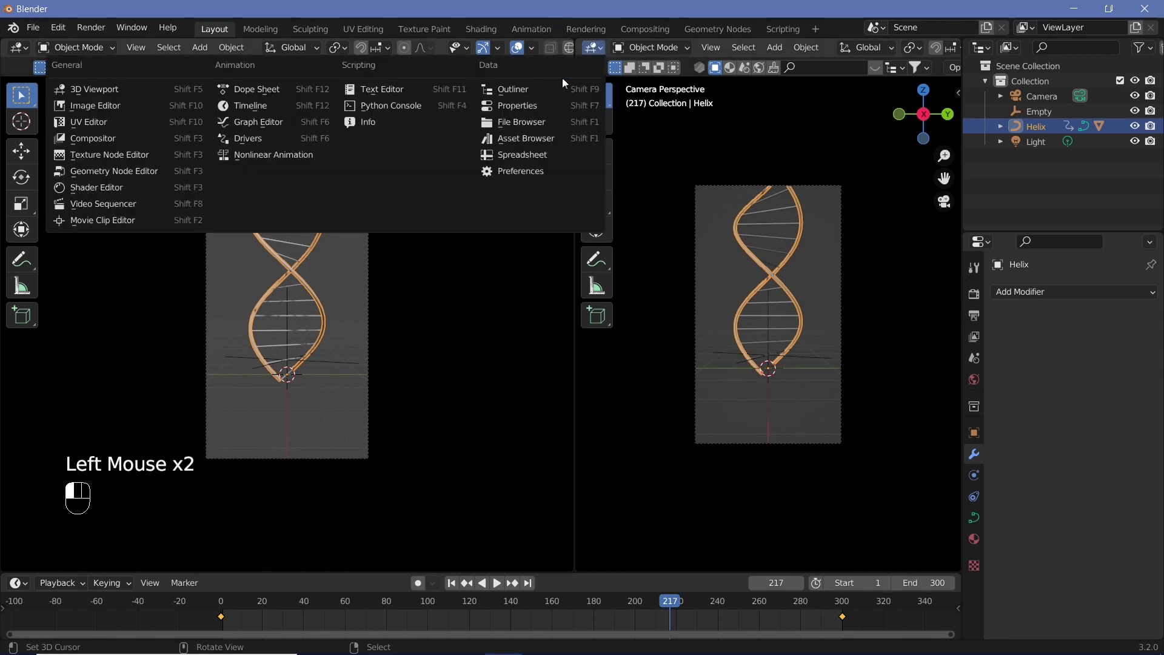
pyautogui.click(159, 191)
pyautogui.scroll(1, 386, 341)
# Create a new material for the helix and hide the Shader Editor's sidebar
pyautogui.click(974, 539)
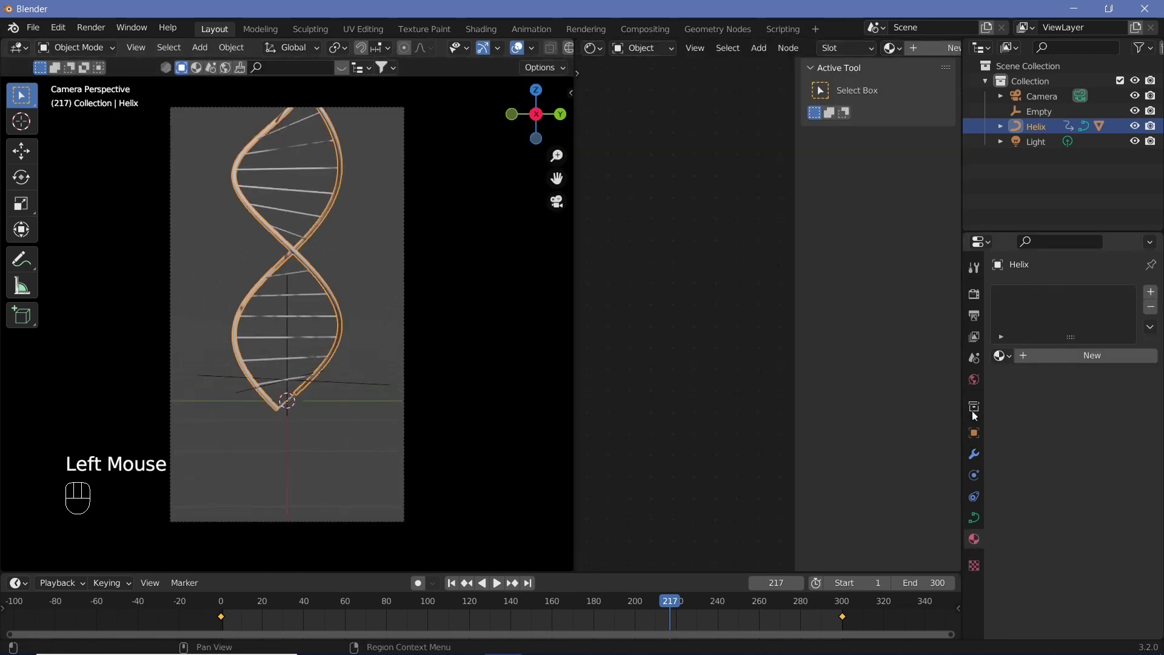
pyautogui.doubleClick(1057, 352)
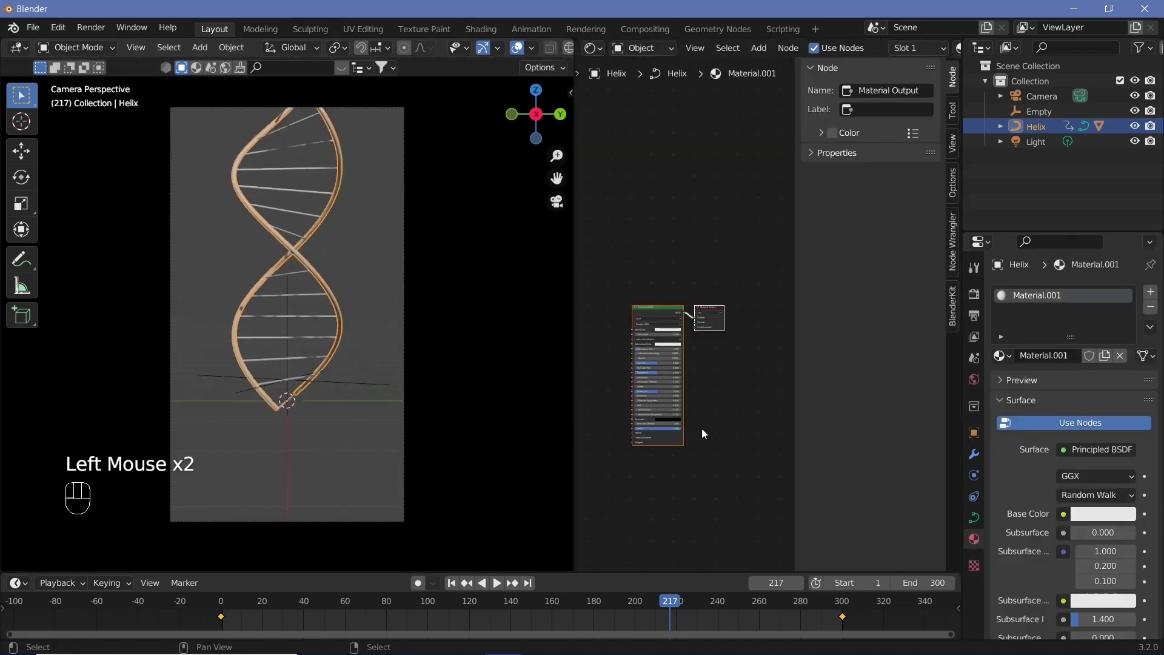
pyautogui.press('n')
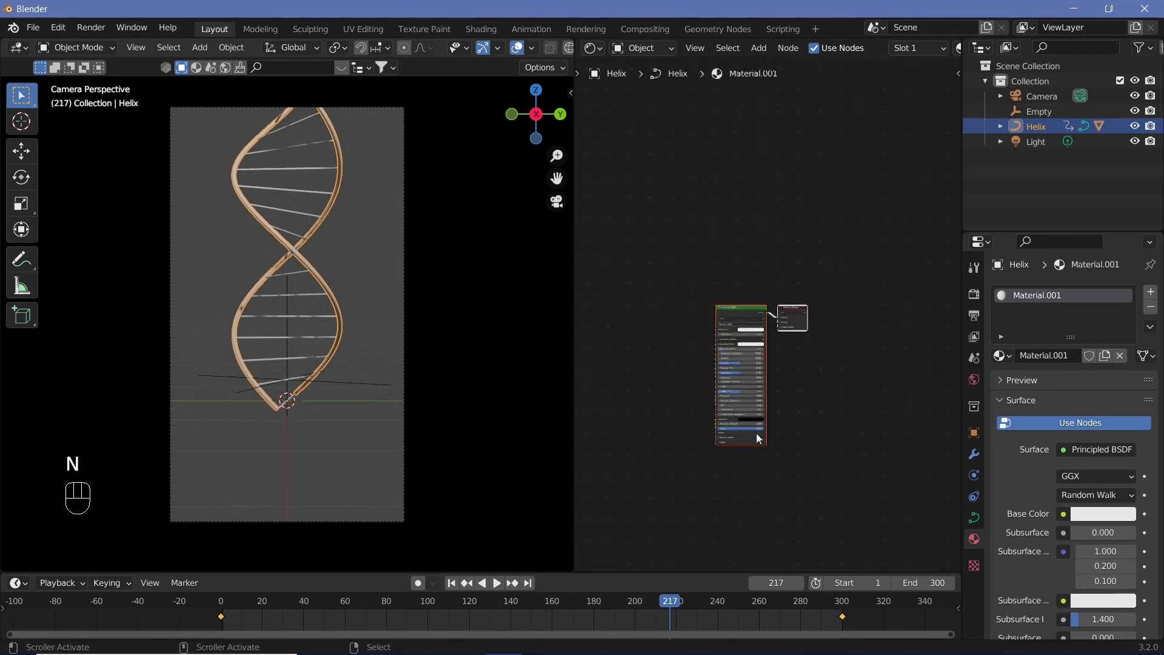
pyautogui.scroll(3, 781, 526)
pyautogui.moveTo(781, 526); pyautogui.dragTo(848, 448, button='middle')
pyautogui.scroll(2, 848, 448)
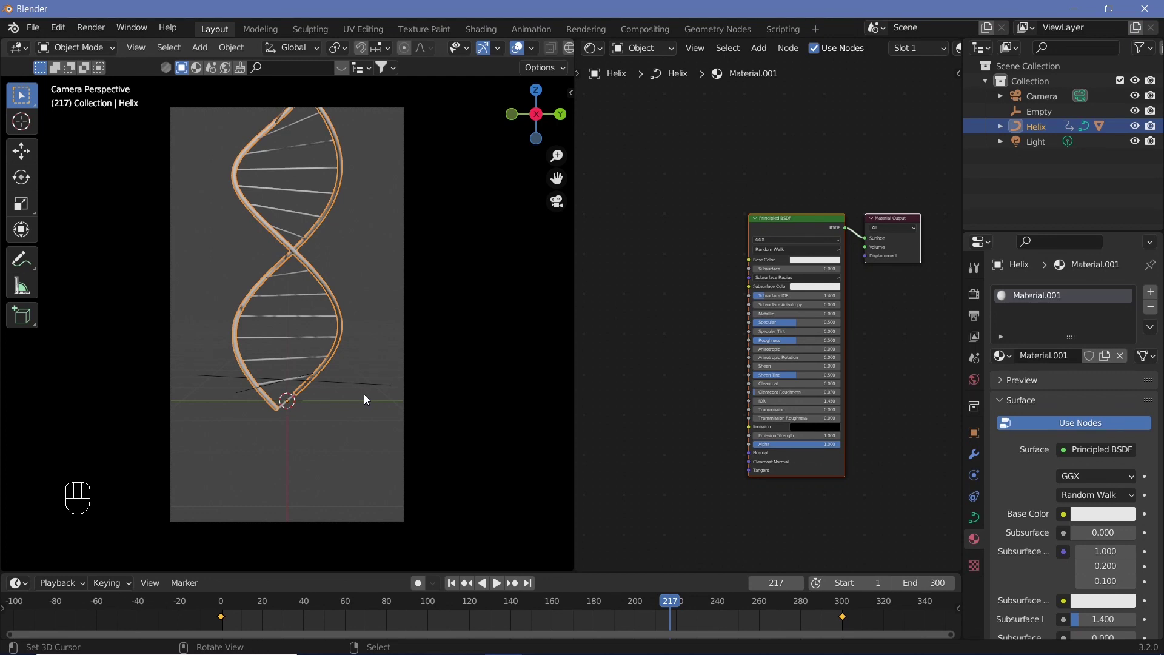
# Enable Bloom and Screen Space Reflections in the Eevee render settings
pyautogui.click(980, 297)
pyautogui.click(1010, 418)
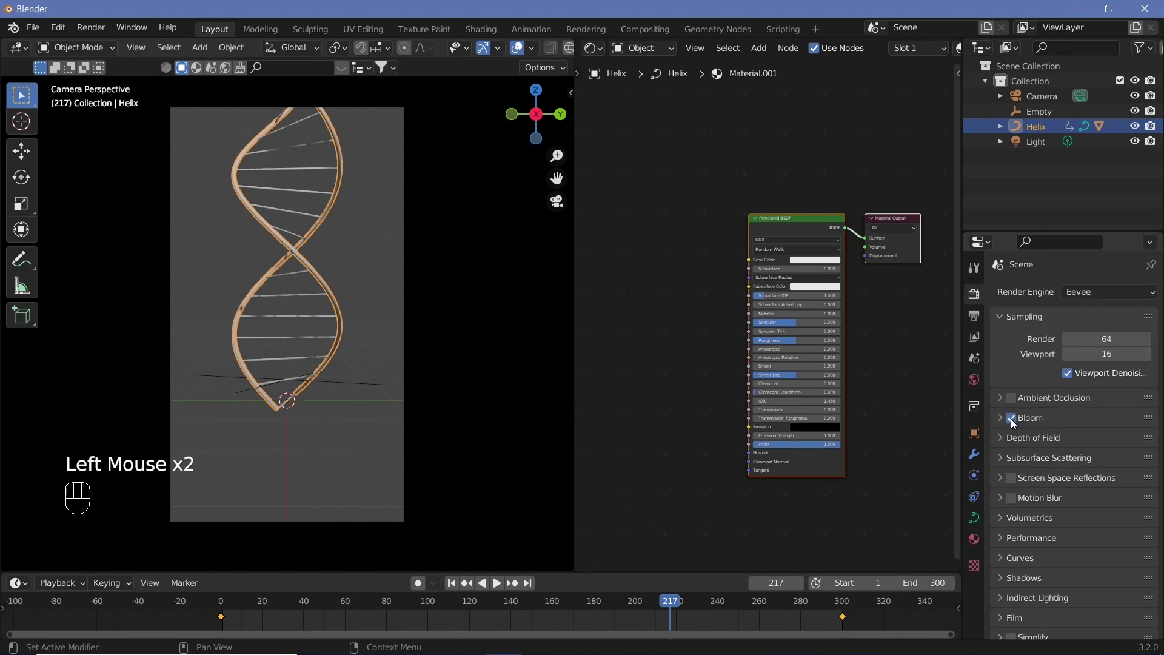
pyautogui.click(1010, 478)
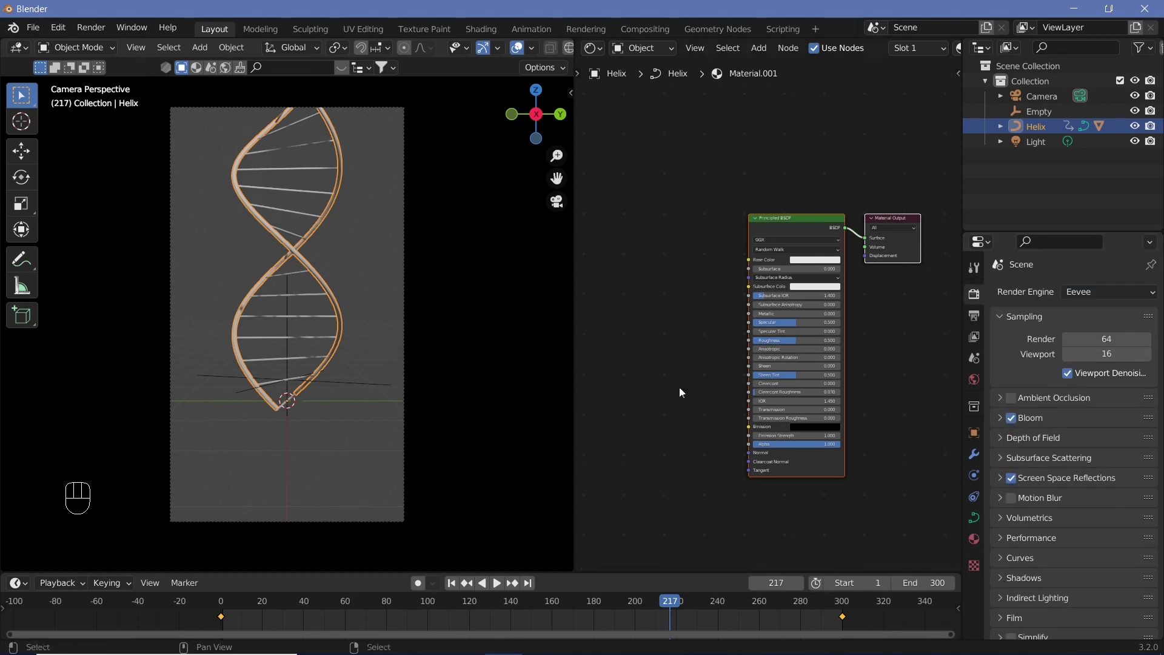
# Replace the helix material's Principled BSDF with an Emission shader connected to the Material Output's Surface
pyautogui.moveTo(827, 458); pyautogui.dragTo(865, 442, button='middle')
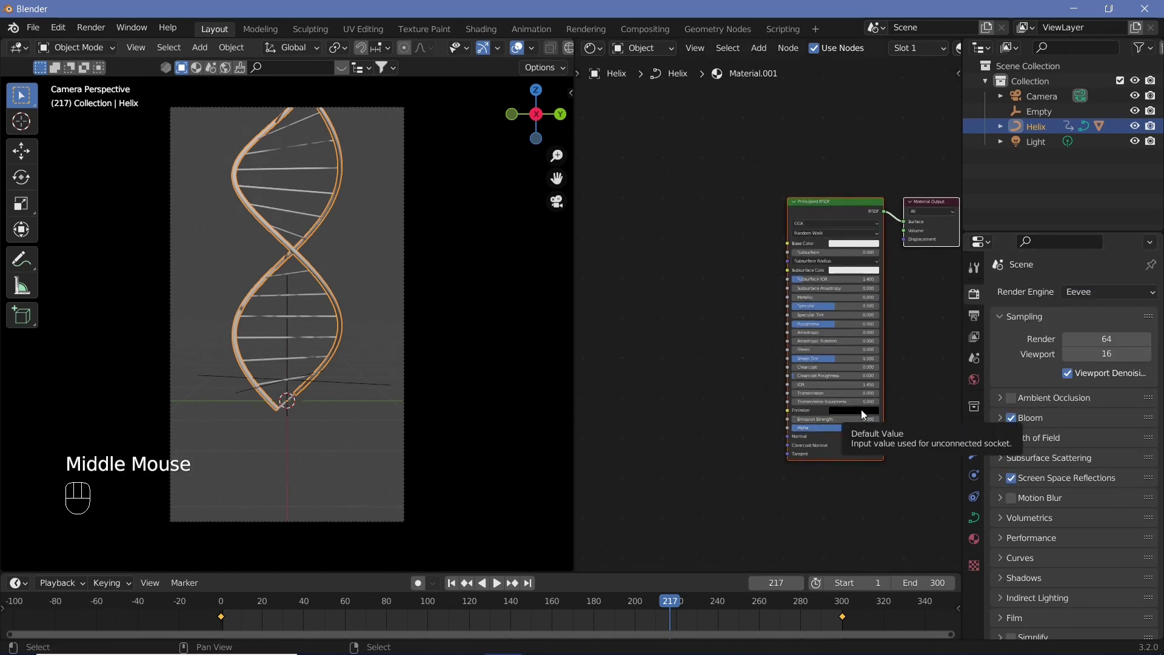
pyautogui.click(820, 213)
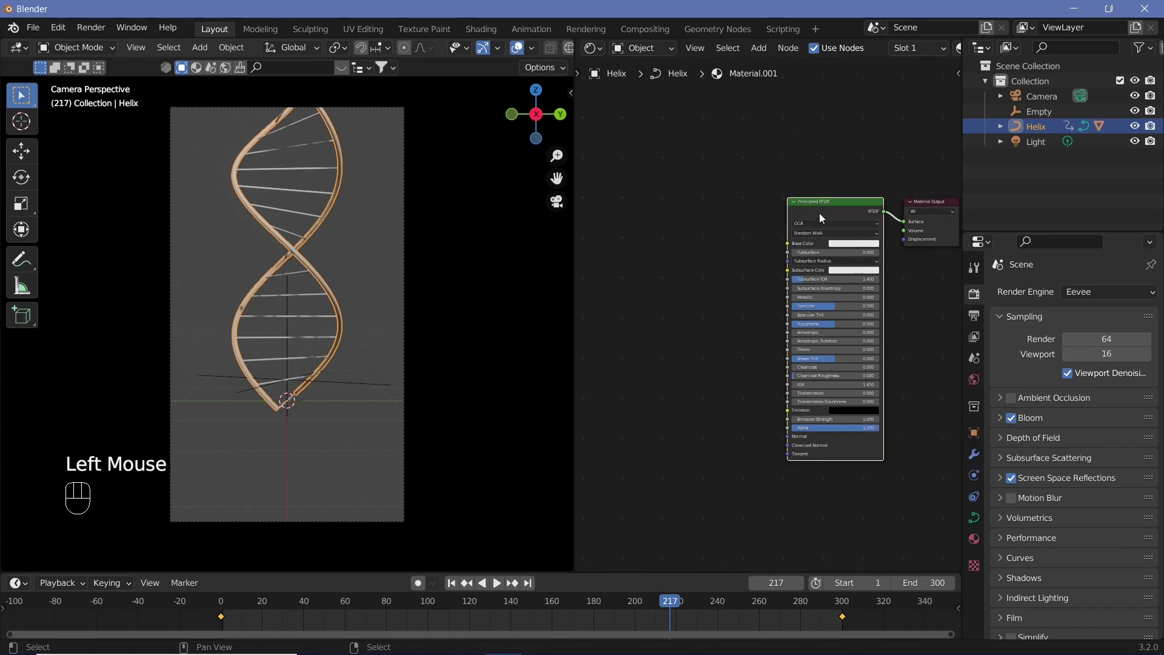
pyautogui.press('x')
pyautogui.hotkey('shift', 'a')
pyautogui.click(802, 256)
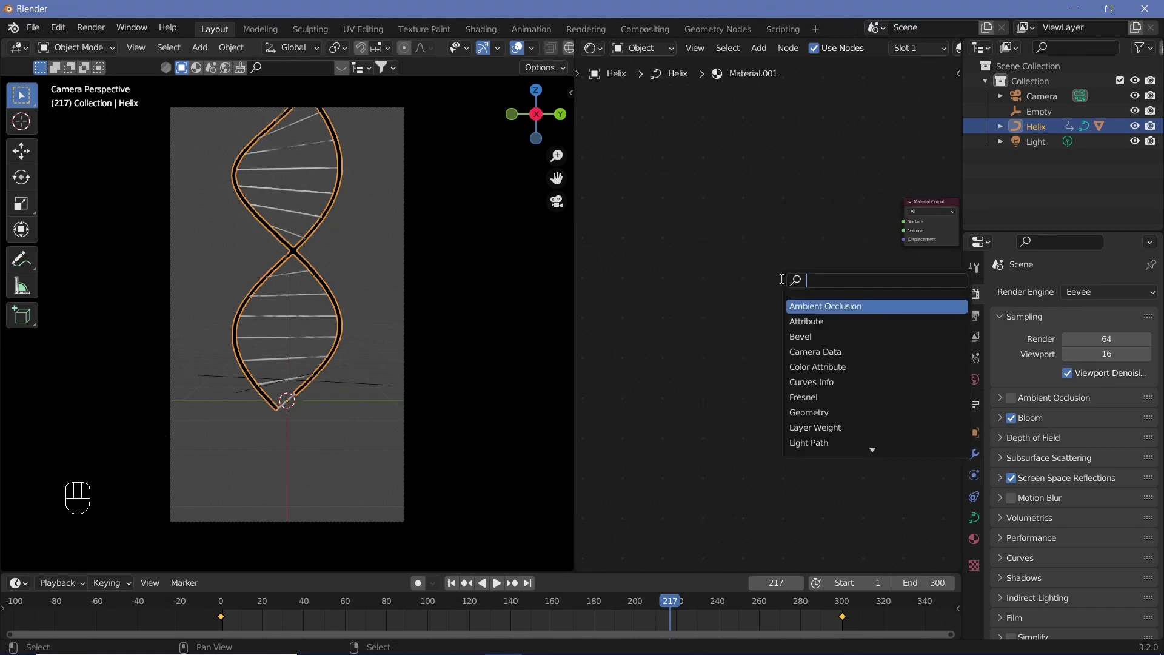
pyautogui.write('emi')
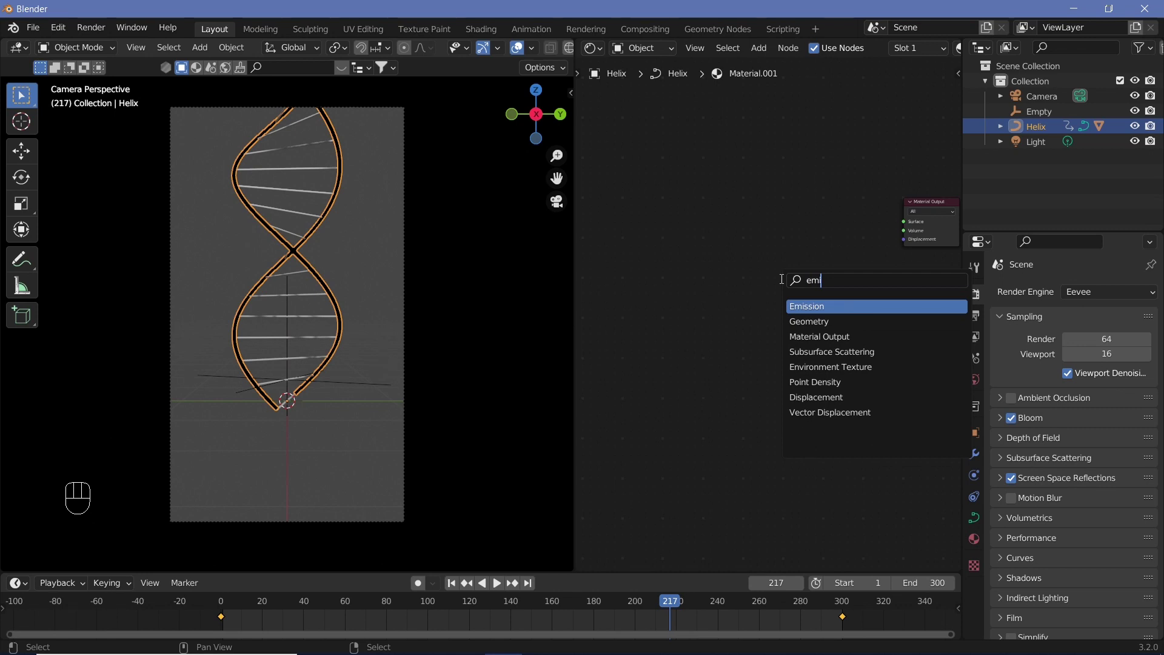
pyautogui.press('Return')
pyautogui.moveTo(784, 271); pyautogui.dragTo(900, 223)
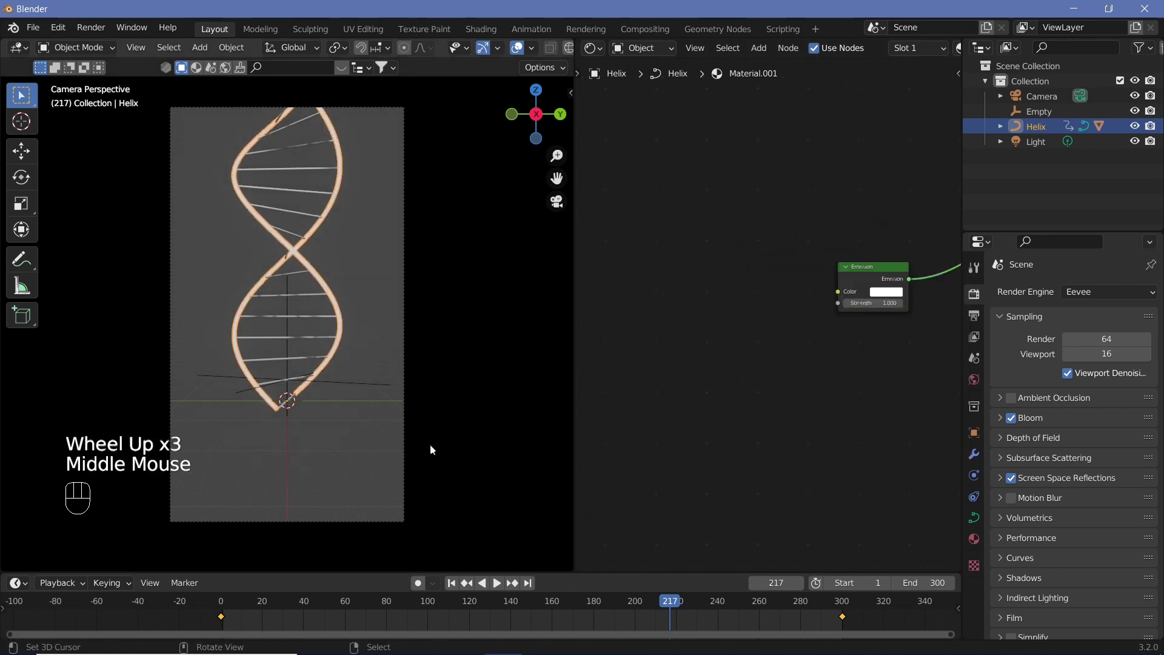
# Add a Gradient Texture node well to the left of the Emission shader
pyautogui.hotkey('shift', 'a')
pyautogui.click(802, 369)
pyautogui.write('gr')
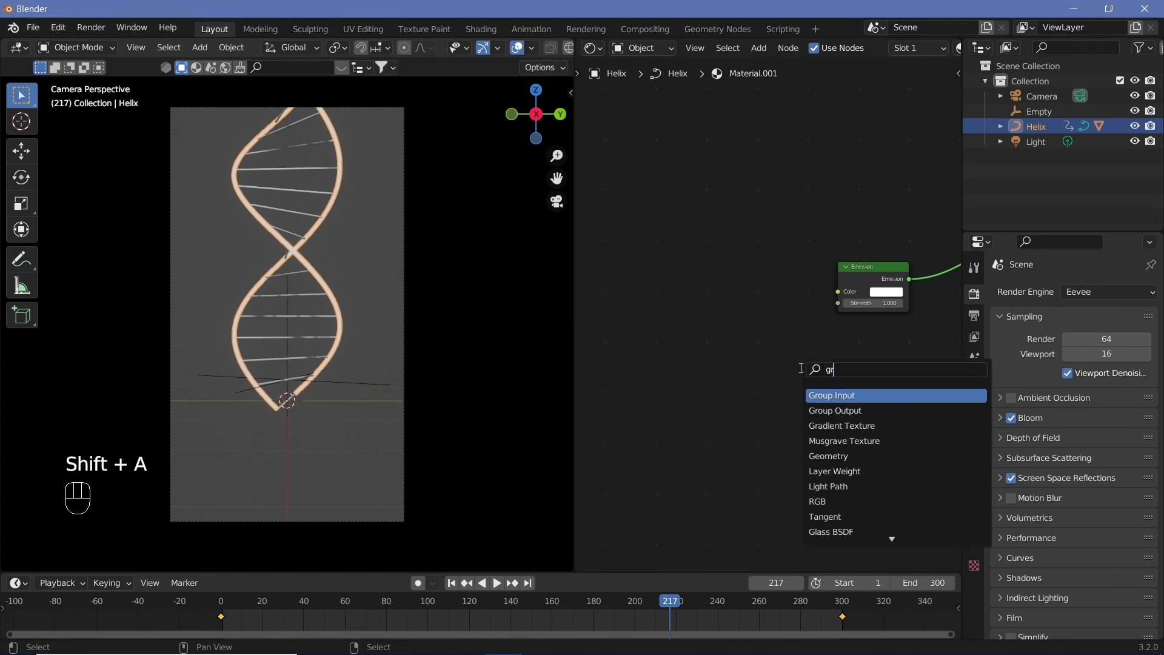
pyautogui.write('adie')
pyautogui.press('Return')
pyautogui.click(638, 327)
# Add a ColorRamp node, feeding the Gradient Texture's Color into its Fac and its Color into the Emission Color
pyautogui.hotkey('shift', 'a')
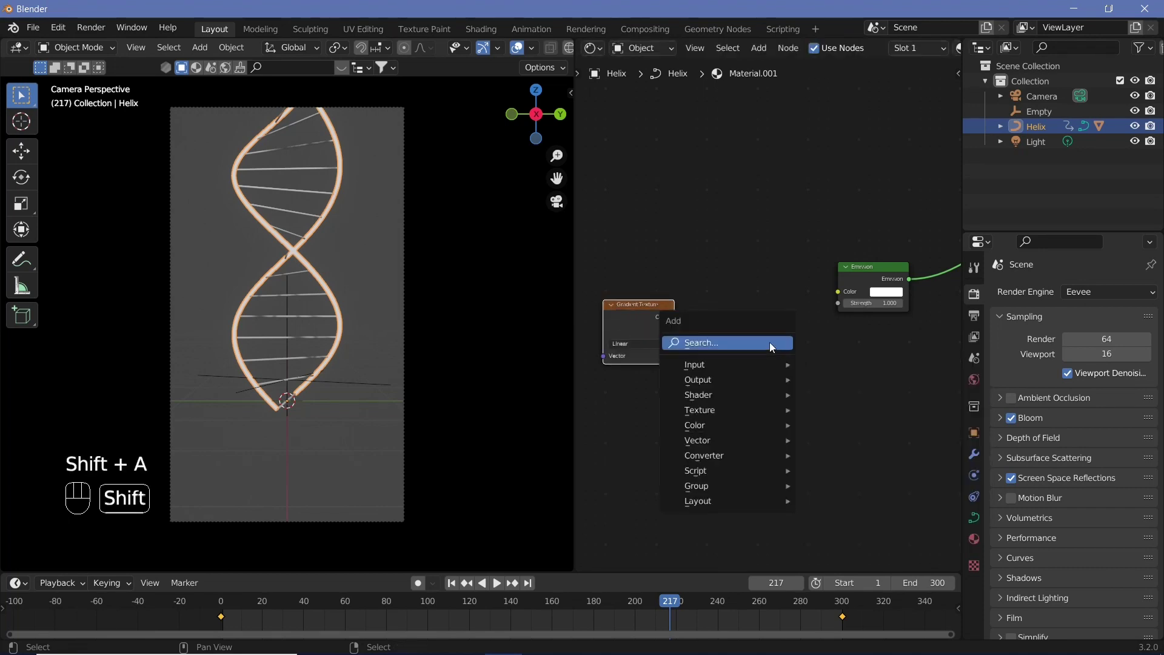
pyautogui.click(775, 341)
pyautogui.write('colo')
pyautogui.press('Return')
pyautogui.moveTo(674, 316); pyautogui.dragTo(690, 366)
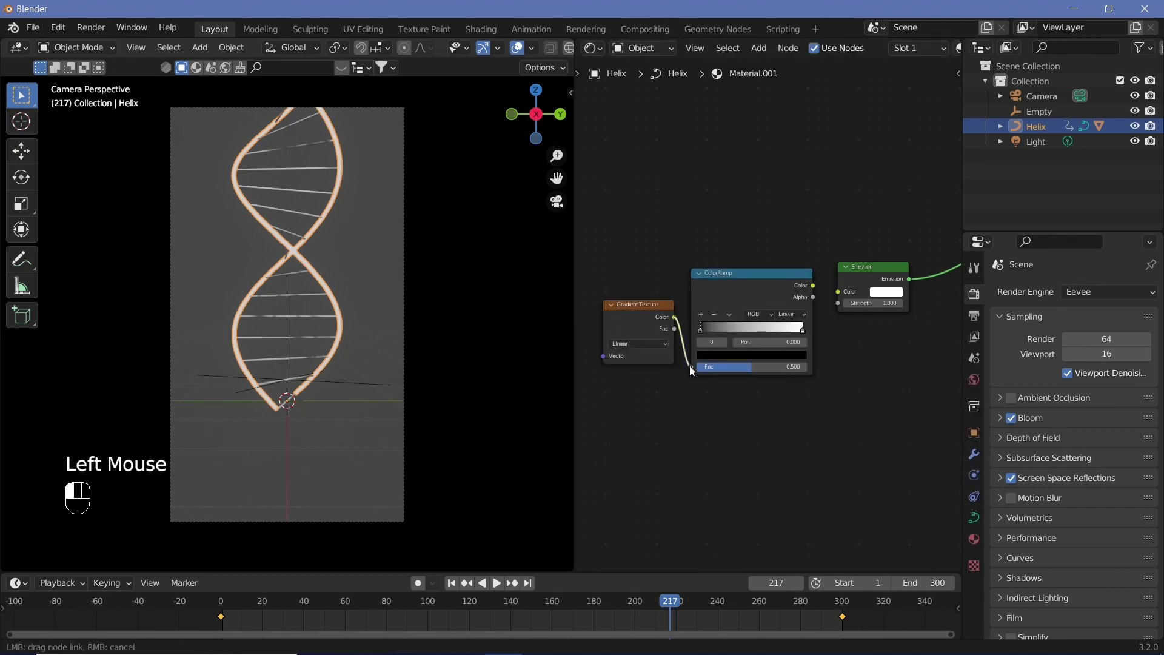
pyautogui.moveTo(812, 285); pyautogui.dragTo(854, 299)
# Set the ColorRamp's first stop to bright cyan and its last stop to pure blue
pyautogui.moveTo(747, 424); pyautogui.dragTo(875, 434, button='middle')
pyautogui.scroll(2, 875, 434)
pyautogui.click(818, 327)
pyautogui.click(882, 349)
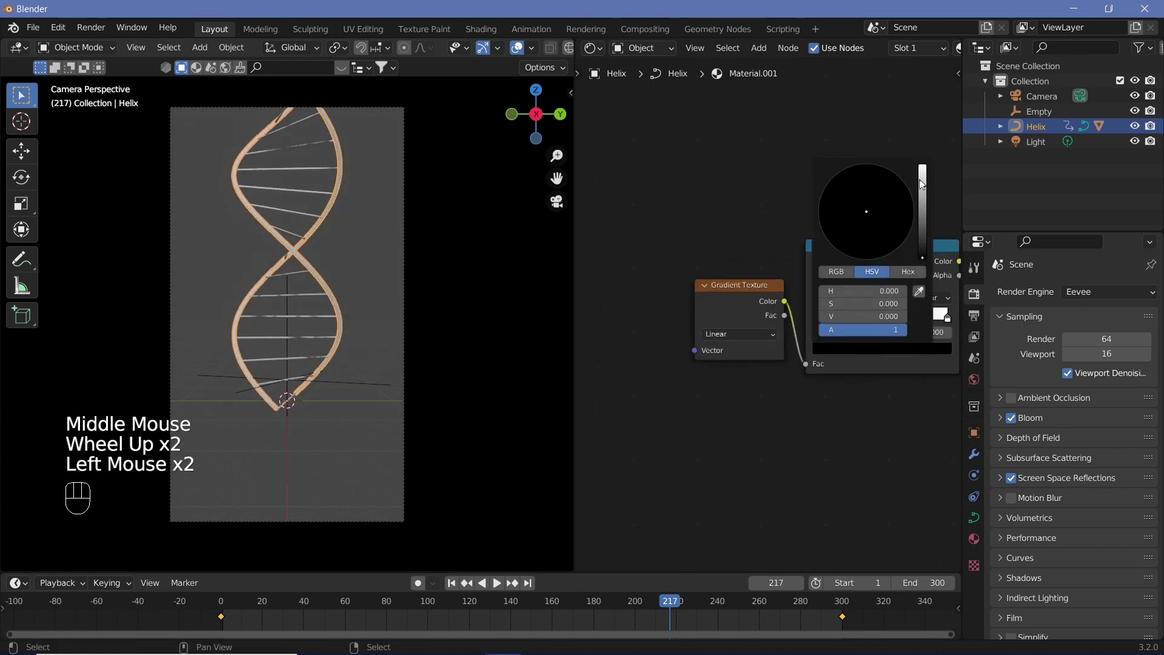
pyautogui.moveTo(921, 185)
pyautogui.mouseDown()
pyautogui.moveTo(922, 164)
pyautogui.moveTo(849, 175)
pyautogui.mouseUp()
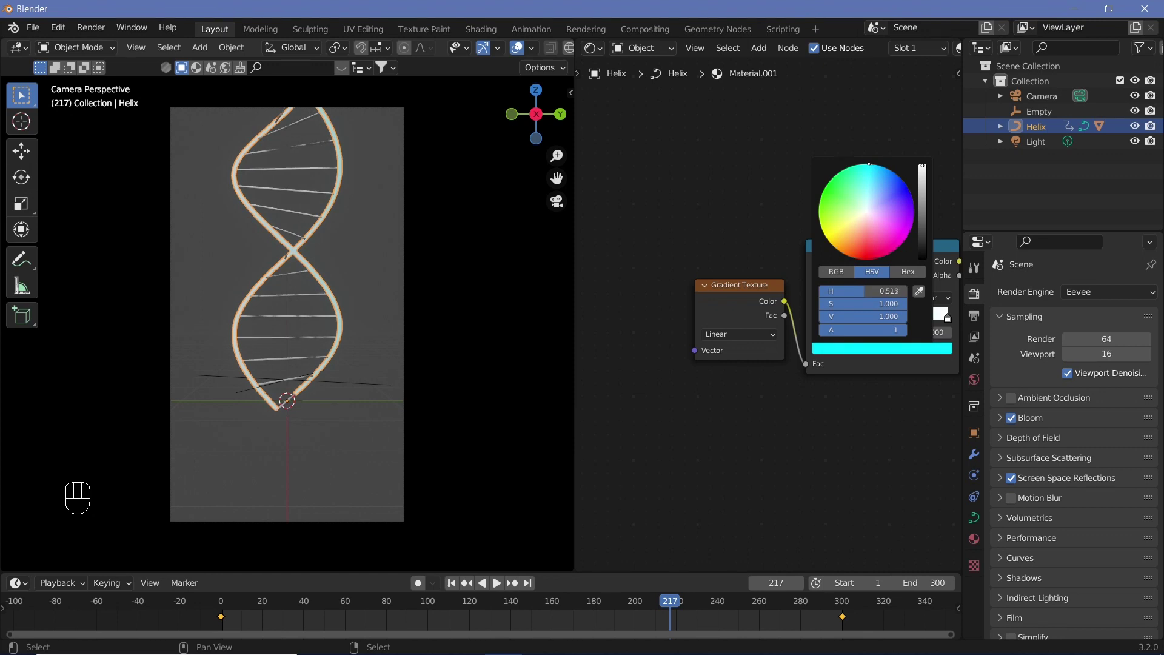
pyautogui.moveTo(954, 340); pyautogui.dragTo(855, 328, button='middle')
pyautogui.click(849, 305)
pyautogui.click(782, 336)
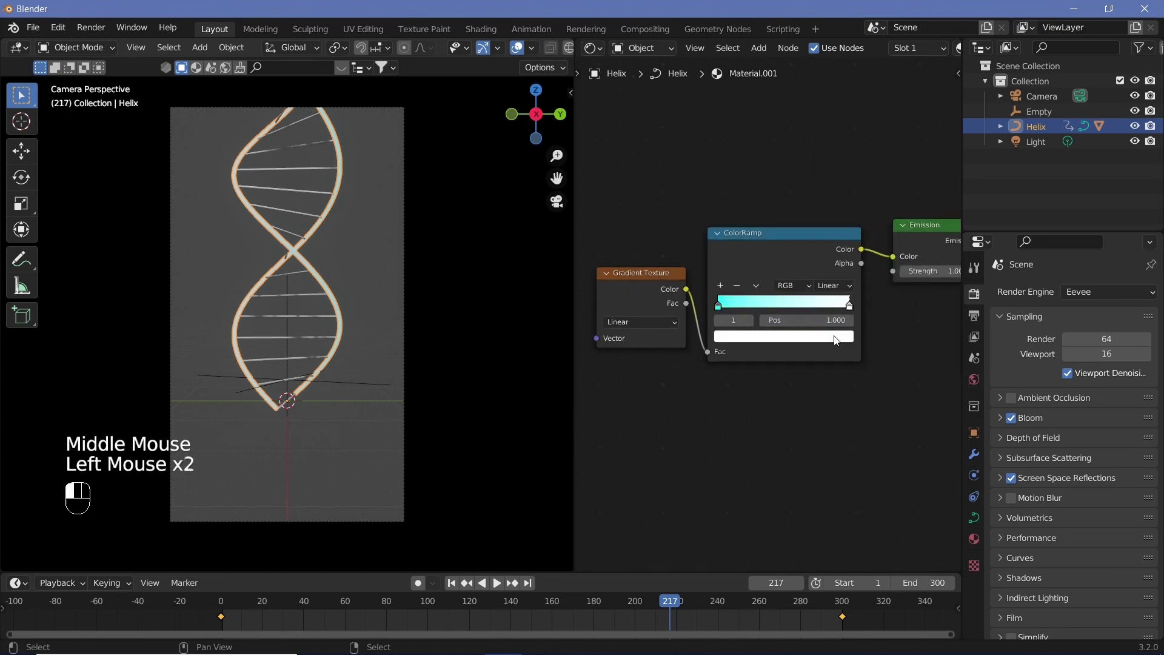
pyautogui.moveTo(800, 194); pyautogui.dragTo(806, 172)
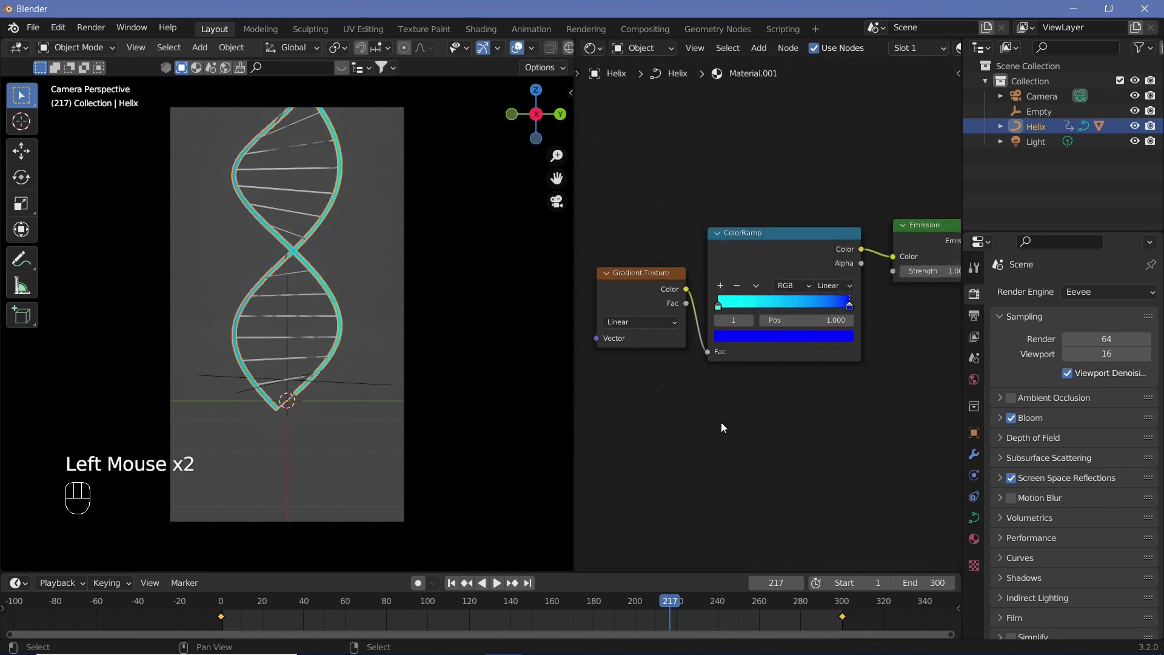
# Hide the viewport overlays and darken the World background colour to black
pyautogui.click(516, 48)
pyautogui.click(972, 380)
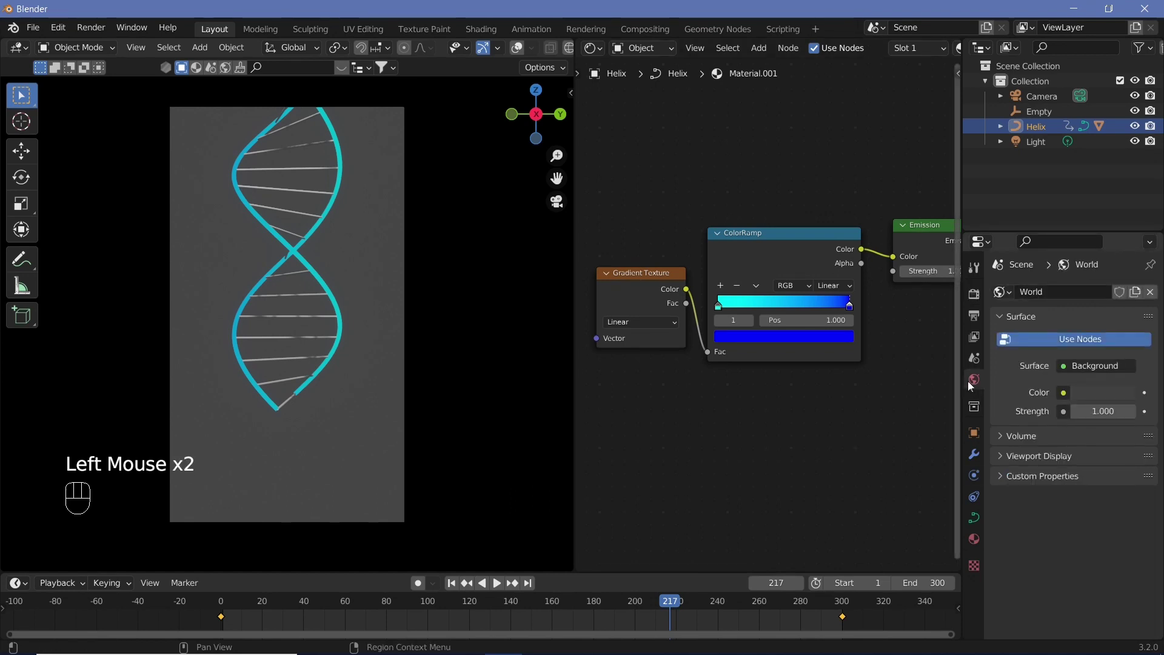
pyautogui.click(1083, 391)
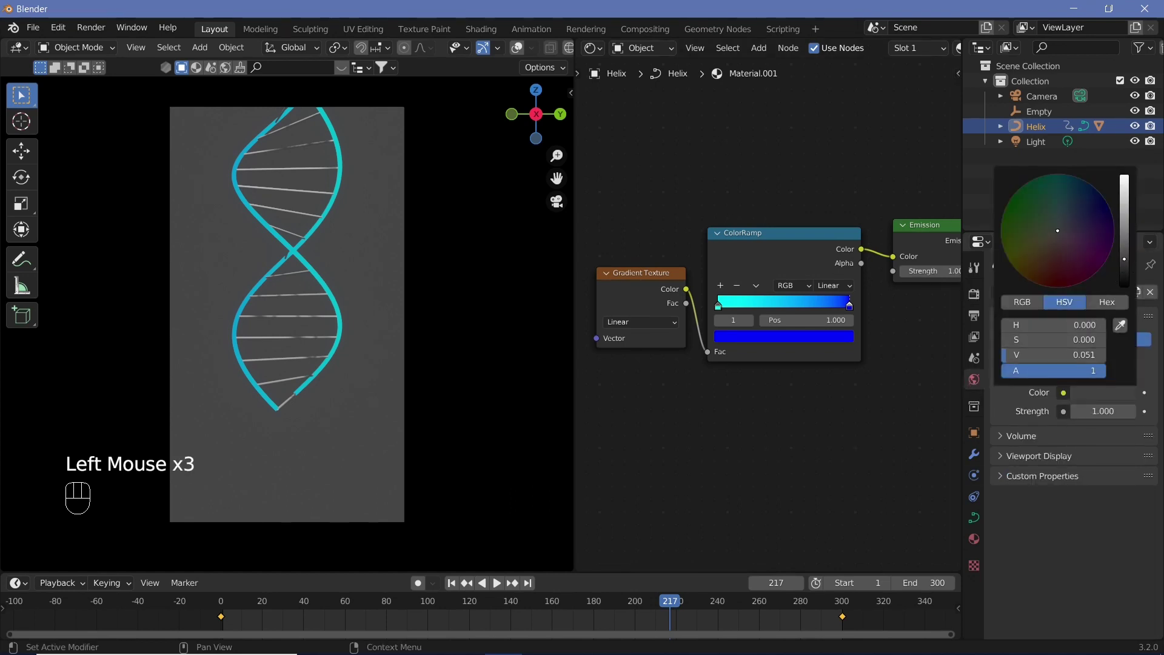
pyautogui.moveTo(1124, 260); pyautogui.dragTo(1124, 290)
# Preview the Gradient Texture on the helix and give it Texture Coordinate and Mapping nodes, with Object coordinates feeding the Mapping Vector
pyautogui.click(623, 296)
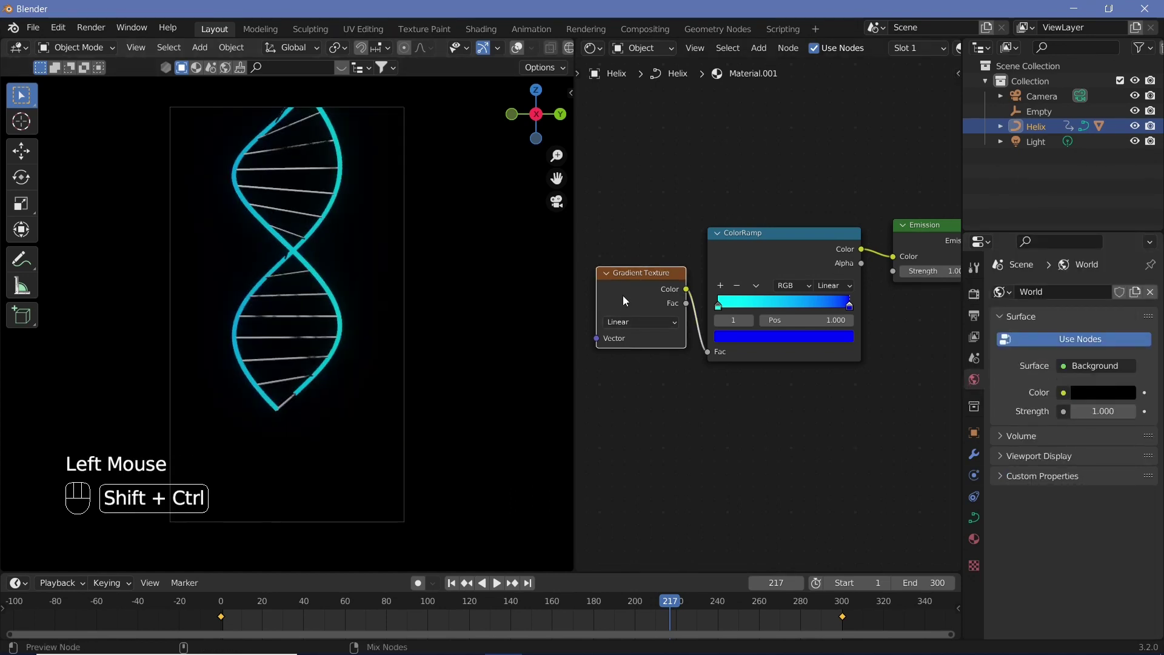
pyautogui.keyDown('ctrl'); pyautogui.keyDown('shift'); pyautogui.click(623, 296); pyautogui.keyUp('shift'); pyautogui.keyUp('ctrl')
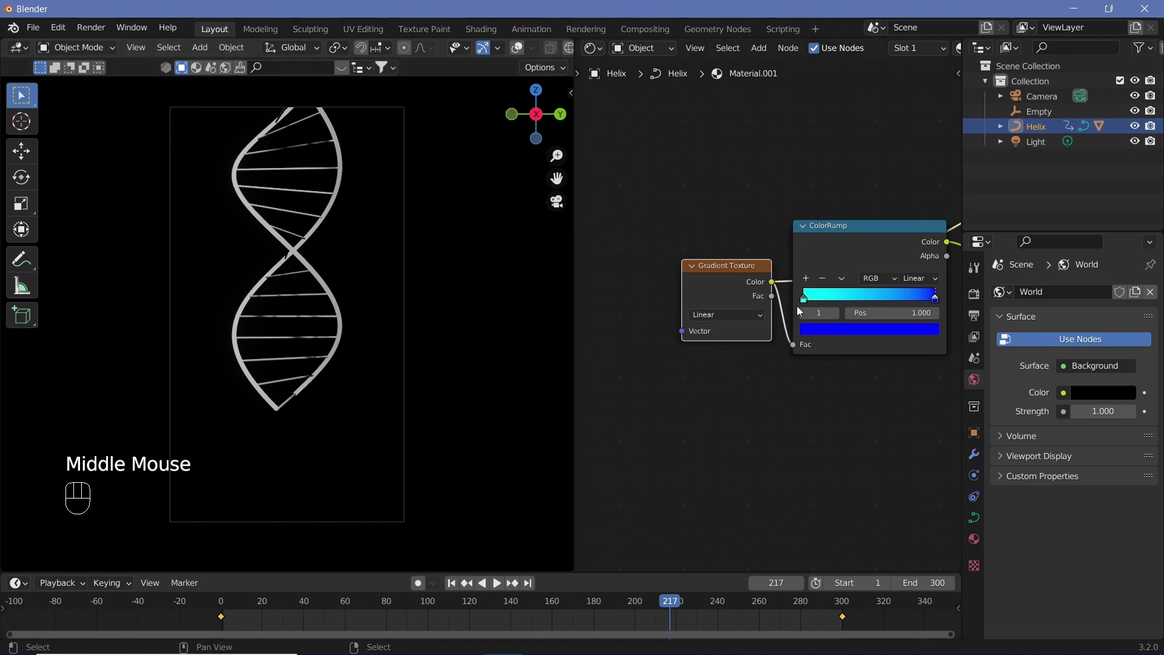
pyautogui.click(745, 266)
pyautogui.hotkey('ctrl', 't')
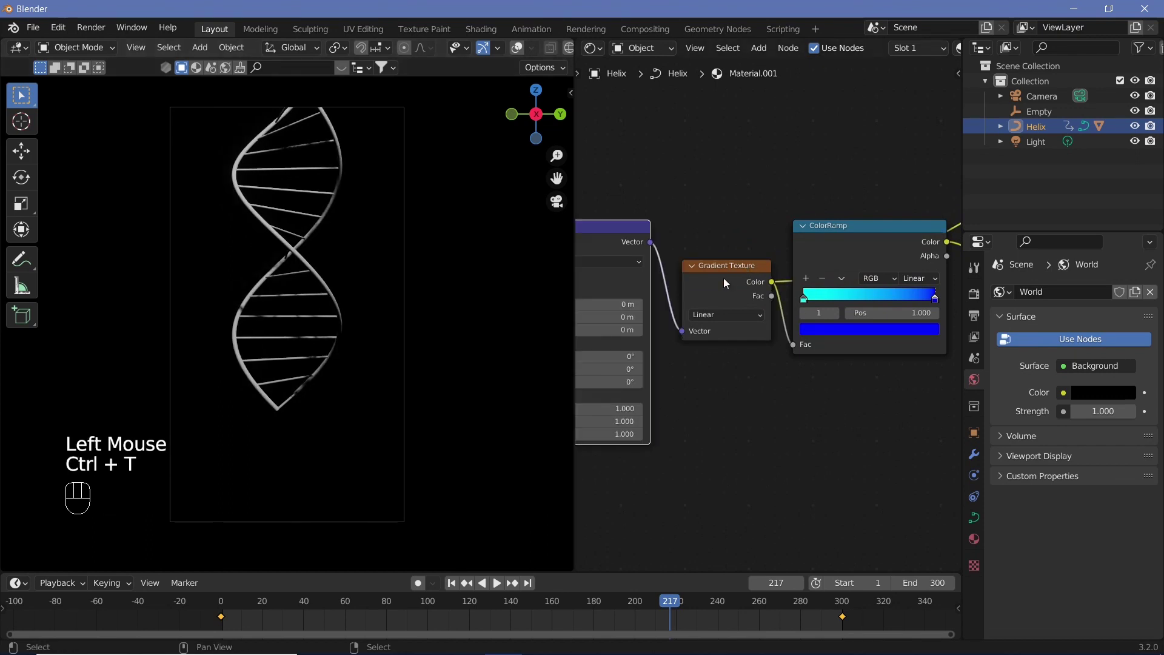
pyautogui.moveTo(740, 227); pyautogui.dragTo(653, 264, button='middle')
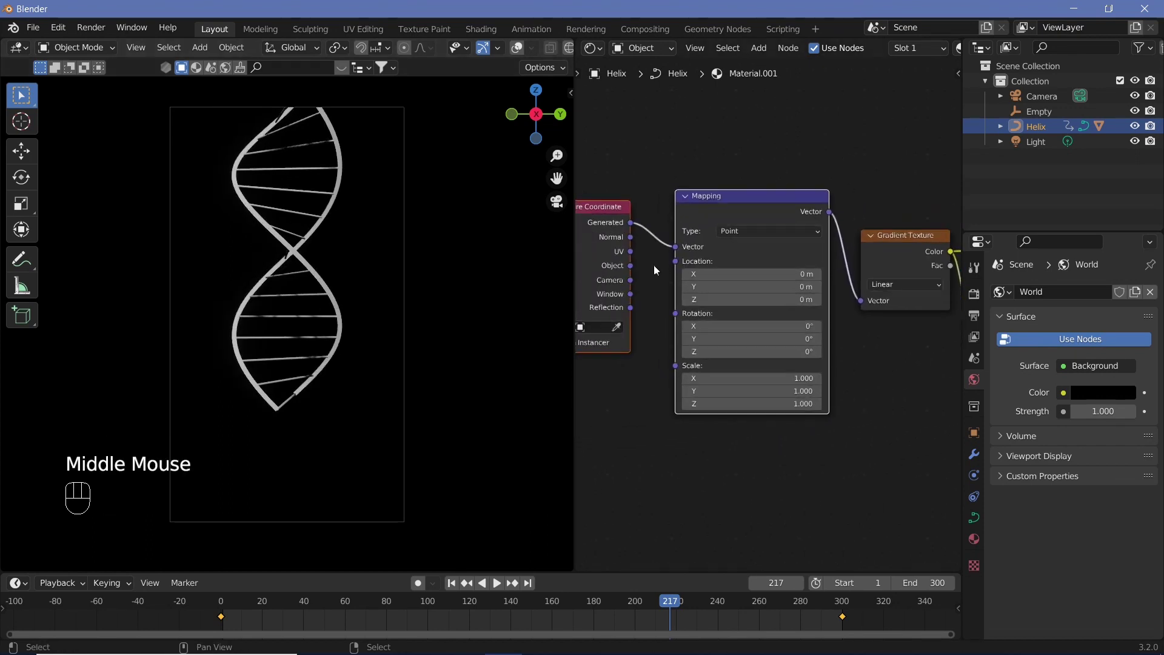
pyautogui.moveTo(631, 267); pyautogui.dragTo(674, 246)
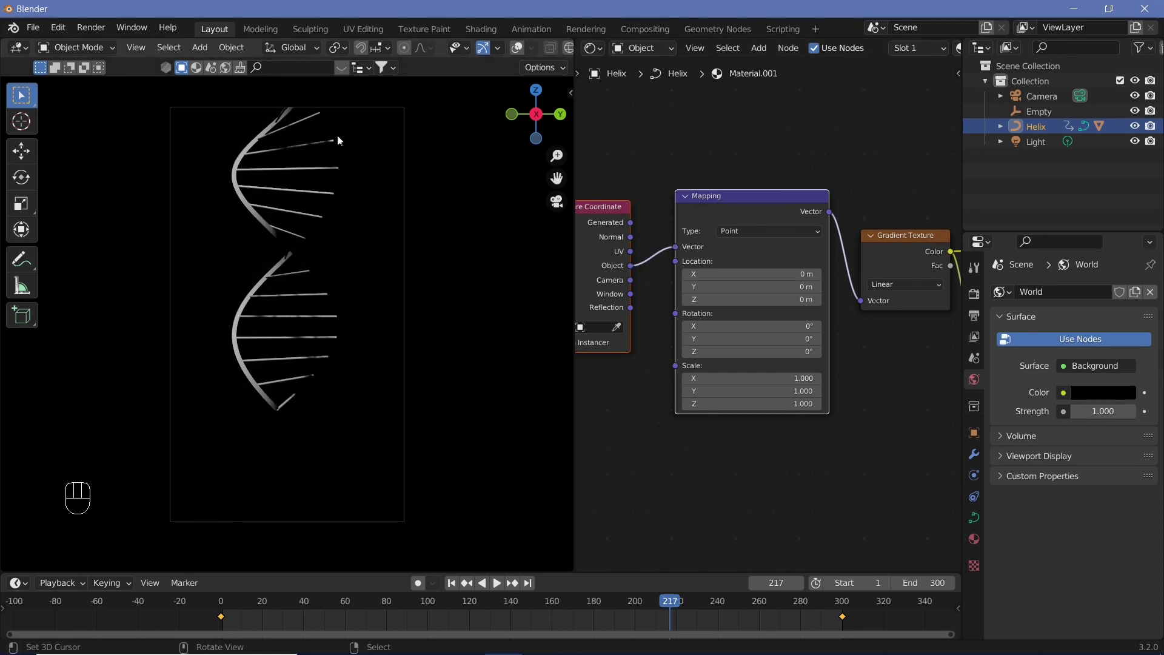
# Route the Emission shader back to the material output and move the ColorRamp's blue stop to about a quarter along the ramp
pyautogui.moveTo(909, 438); pyautogui.dragTo(494, 448, button='middle')
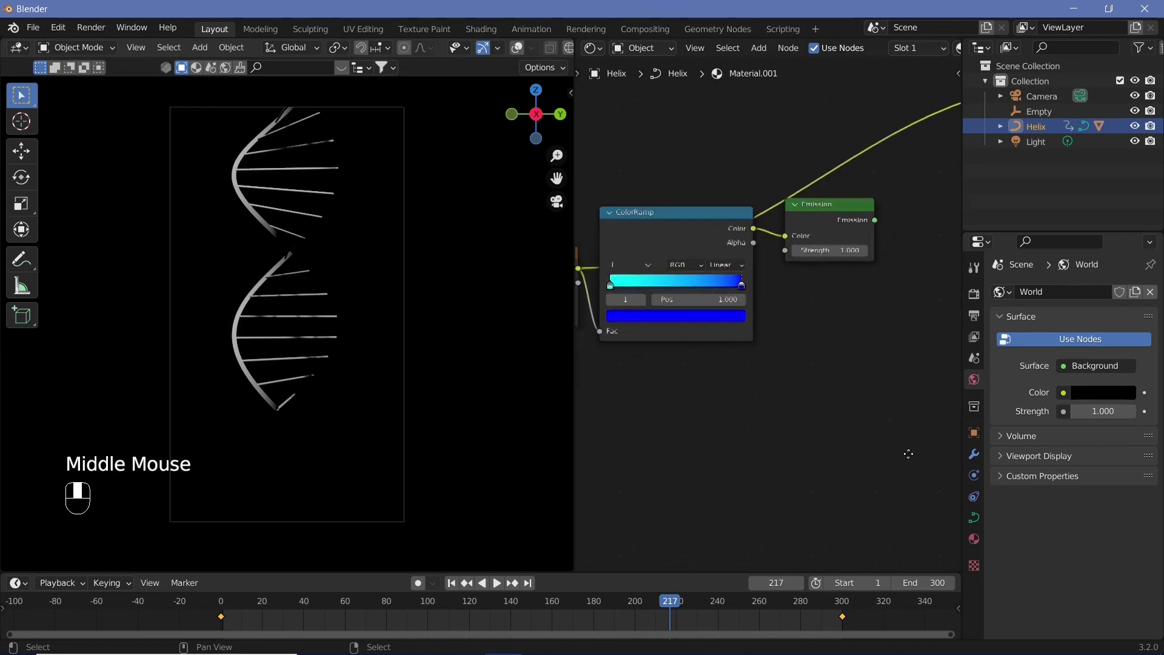
pyautogui.click(849, 217)
pyautogui.keyDown('ctrl'); pyautogui.keyDown('shift'); pyautogui.click(849, 217); pyautogui.keyUp('shift'); pyautogui.keyUp('ctrl')
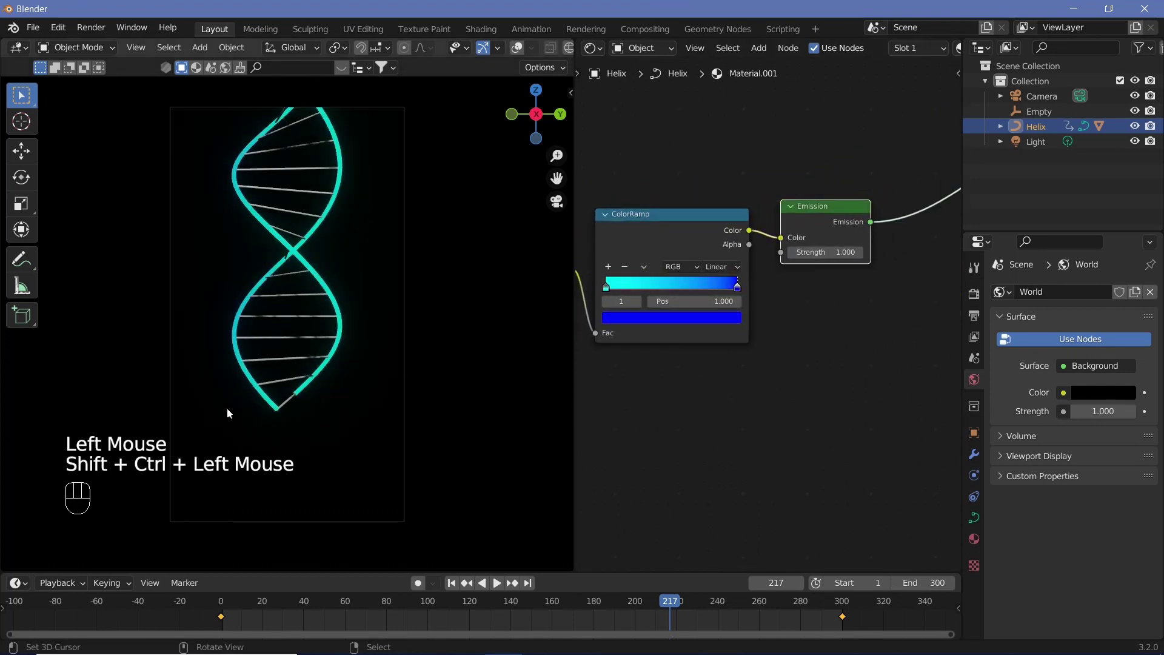
pyautogui.moveTo(737, 286); pyautogui.dragTo(655, 319)
# Set the Mapping node's Y rotation to 90° and its X location to -1.2 m
pyautogui.moveTo(707, 406); pyautogui.dragTo(950, 421, button='middle')
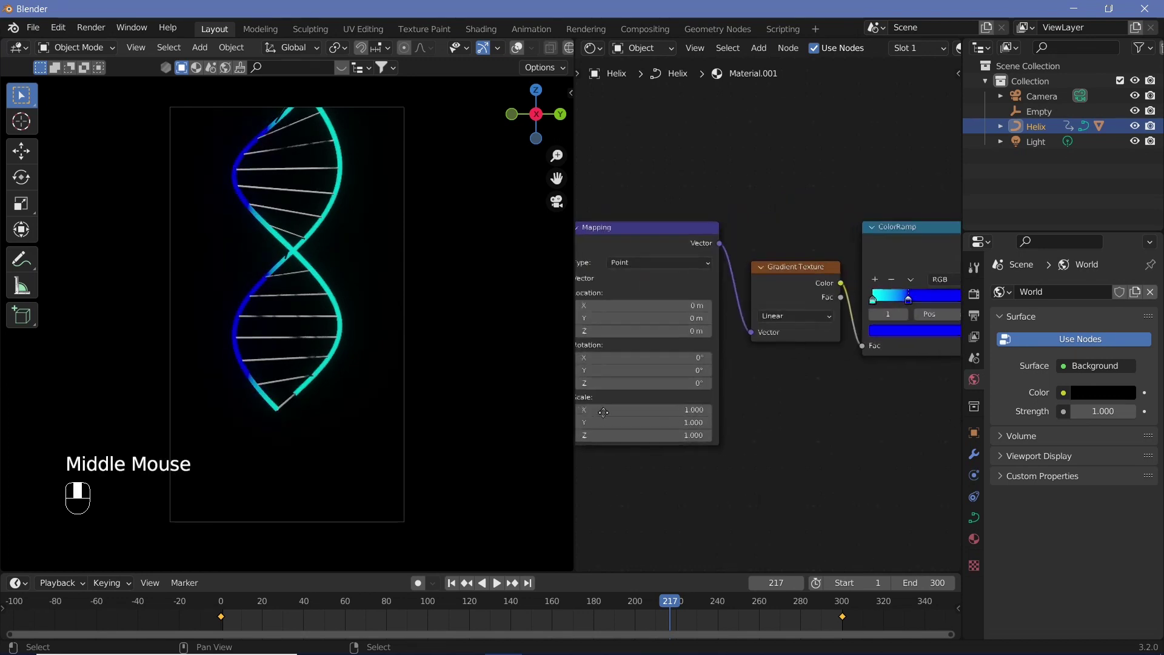
pyautogui.moveTo(655, 475); pyautogui.dragTo(814, 442, button='middle')
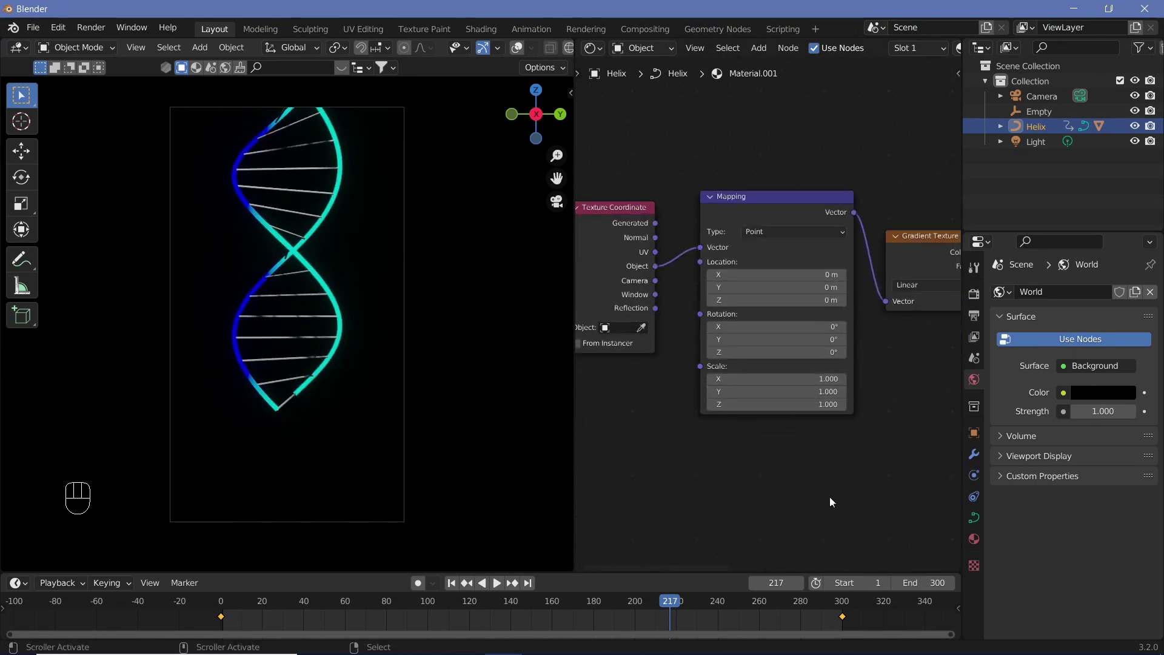
pyautogui.moveTo(799, 341); pyautogui.dragTo(846, 341)
pyautogui.click(796, 341)
pyautogui.write('90')
pyautogui.press('Return')
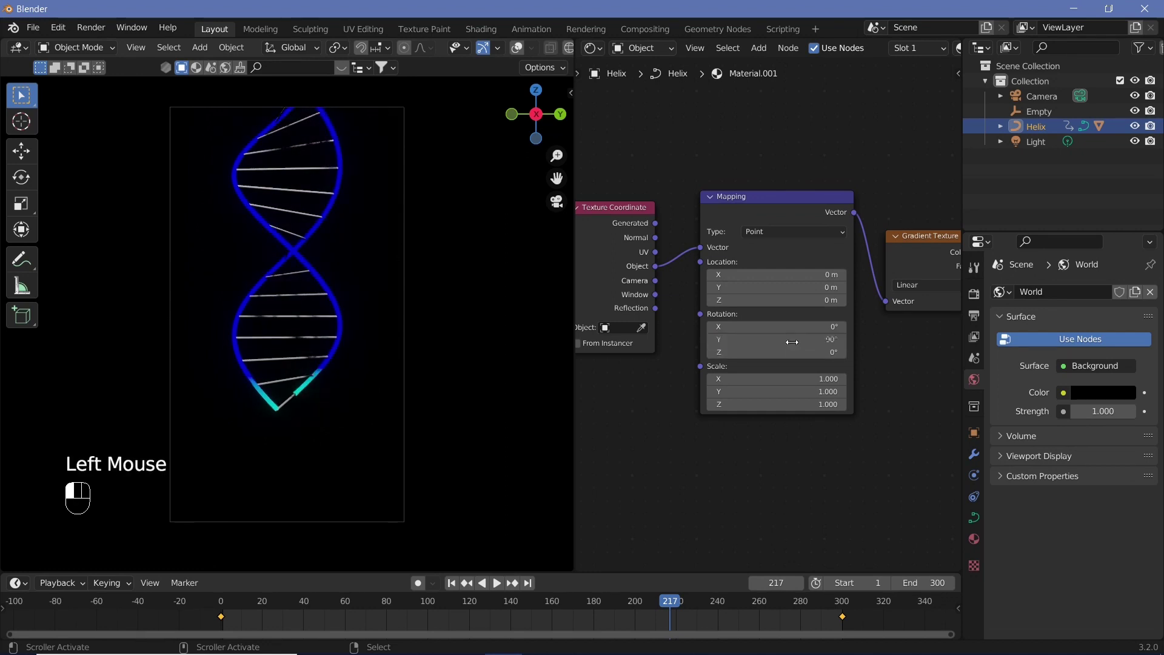
pyautogui.moveTo(778, 300); pyautogui.dragTo(771, 274)
pyautogui.rightClick(778, 300)
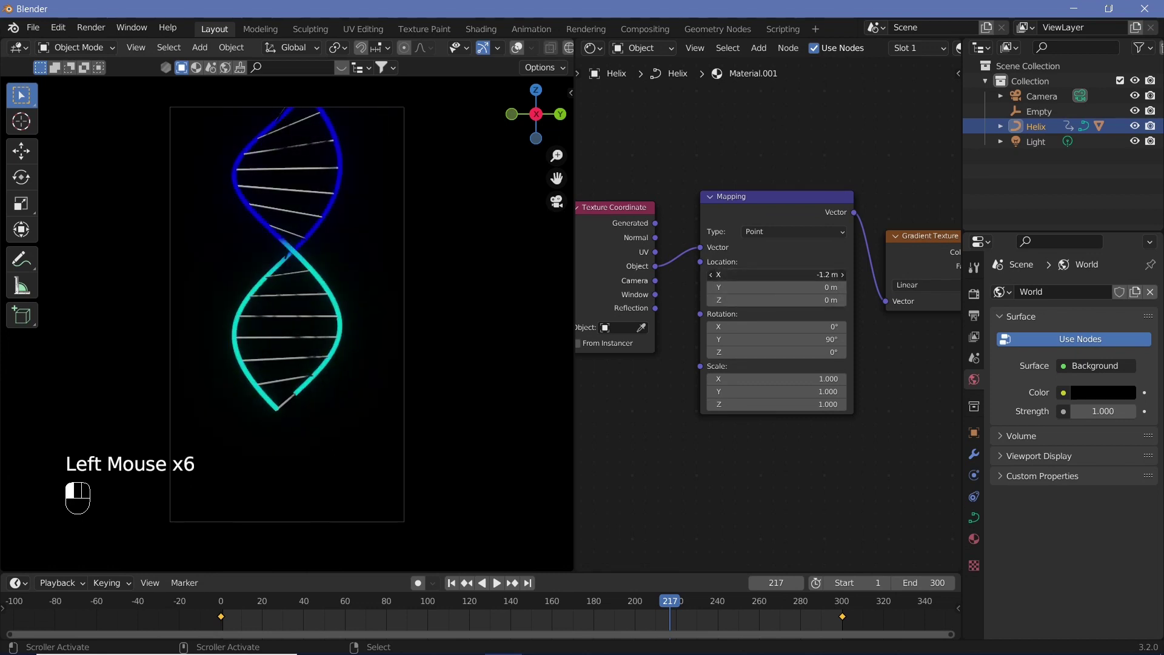
# Set the gradient's ColorRamp to B-Spline interpolation and move its blue stop to position 0.353
pyautogui.moveTo(887, 387); pyautogui.dragTo(631, 423, button='middle')
pyautogui.moveTo(765, 309); pyautogui.dragTo(900, 308)
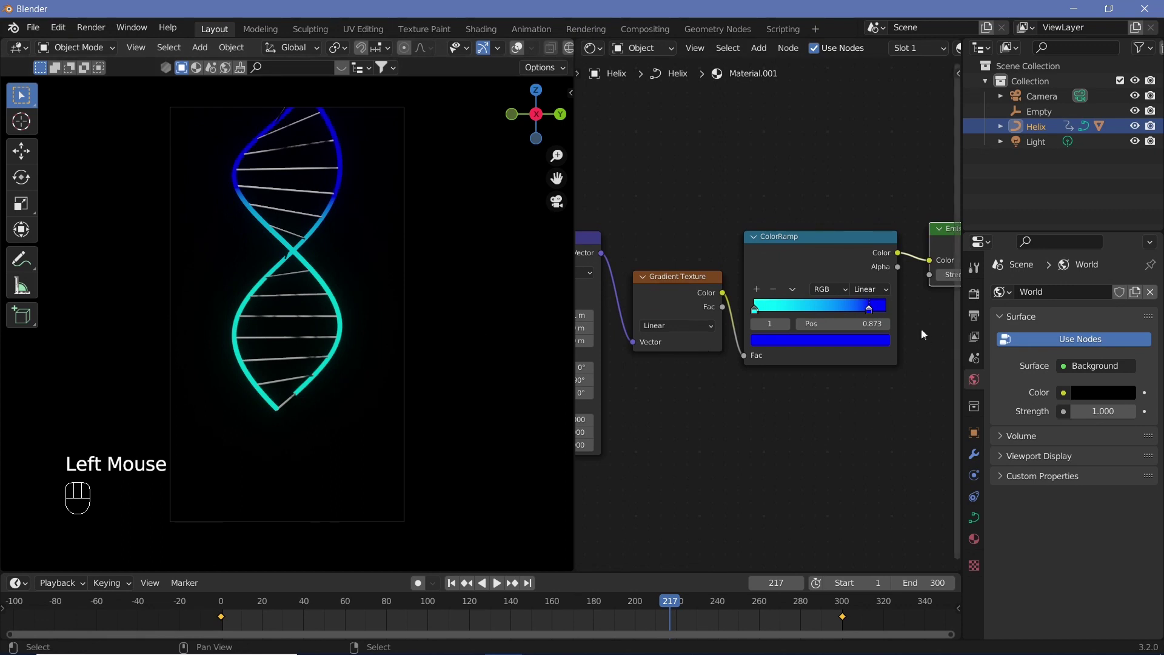
pyautogui.click(871, 289)
pyautogui.click(883, 344)
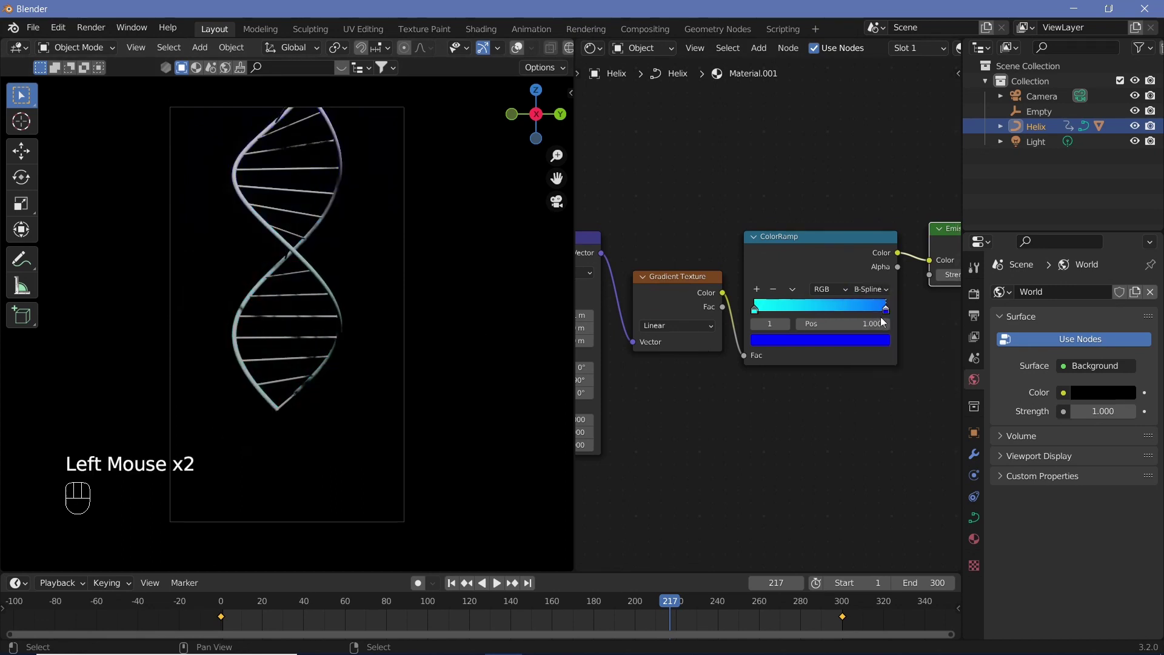
pyautogui.moveTo(884, 308); pyautogui.dragTo(786, 376)
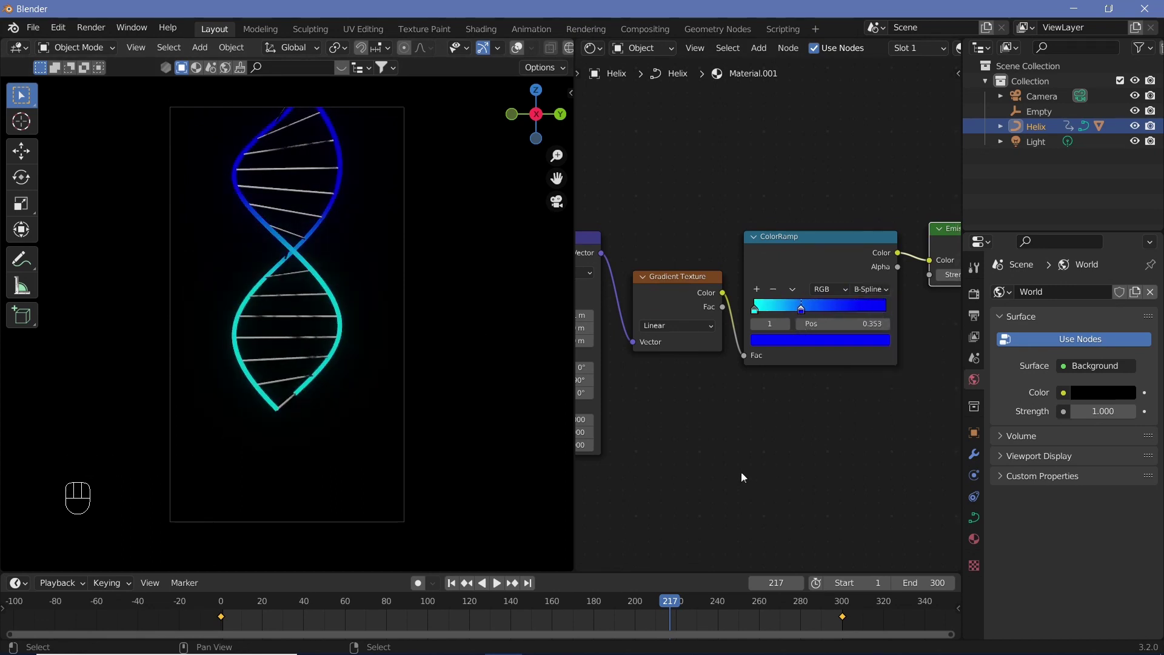
# Set the Mapping node's X location to -0.4 m and Z scale to 0.600, and raise the Emission strength for a stronger glow
pyautogui.moveTo(733, 467); pyautogui.dragTo(961, 434, button='middle')
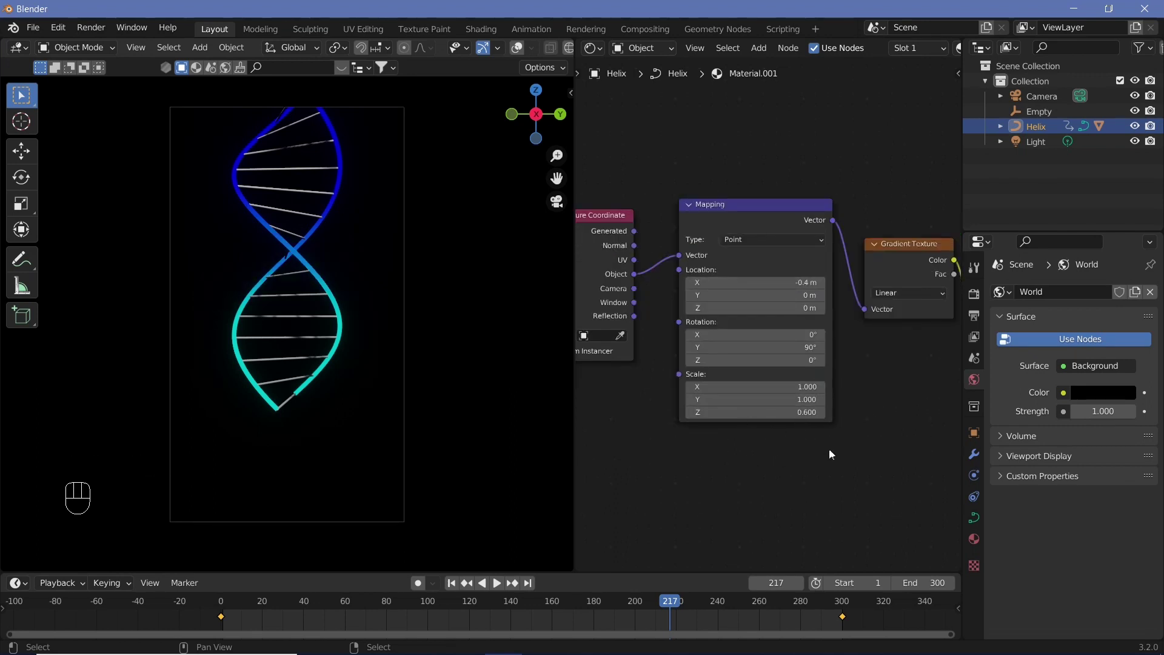
pyautogui.moveTo(769, 388); pyautogui.dragTo(852, 390, button='middle')
pyautogui.click(901, 246)
pyautogui.moveTo(900, 246)
pyautogui.mouseDown()
pyautogui.moveTo(945, 246)
pyautogui.moveTo(891, 246)
pyautogui.mouseUp()
# Insert a Mix Shader between the Emission shader and Material Output, with Emission linked to its second Shader input
pyautogui.scroll(-4, 768, 314)
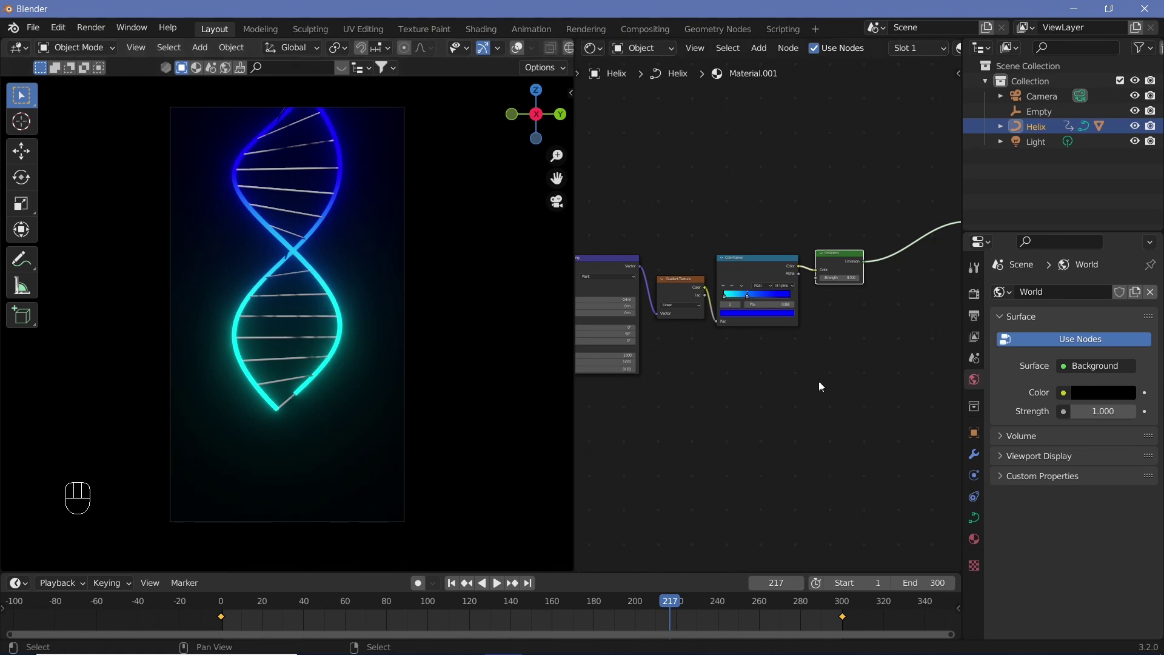
pyautogui.moveTo(836, 371); pyautogui.dragTo(709, 421, button='middle')
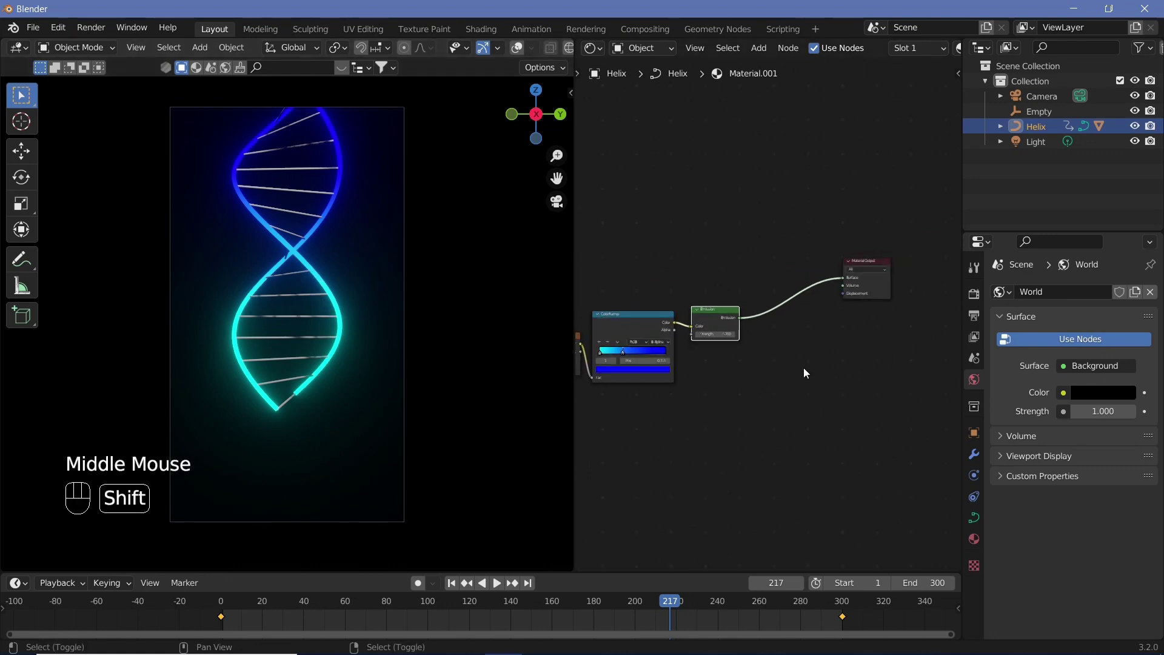
pyautogui.hotkey('shift', 'a')
pyautogui.write('mix')
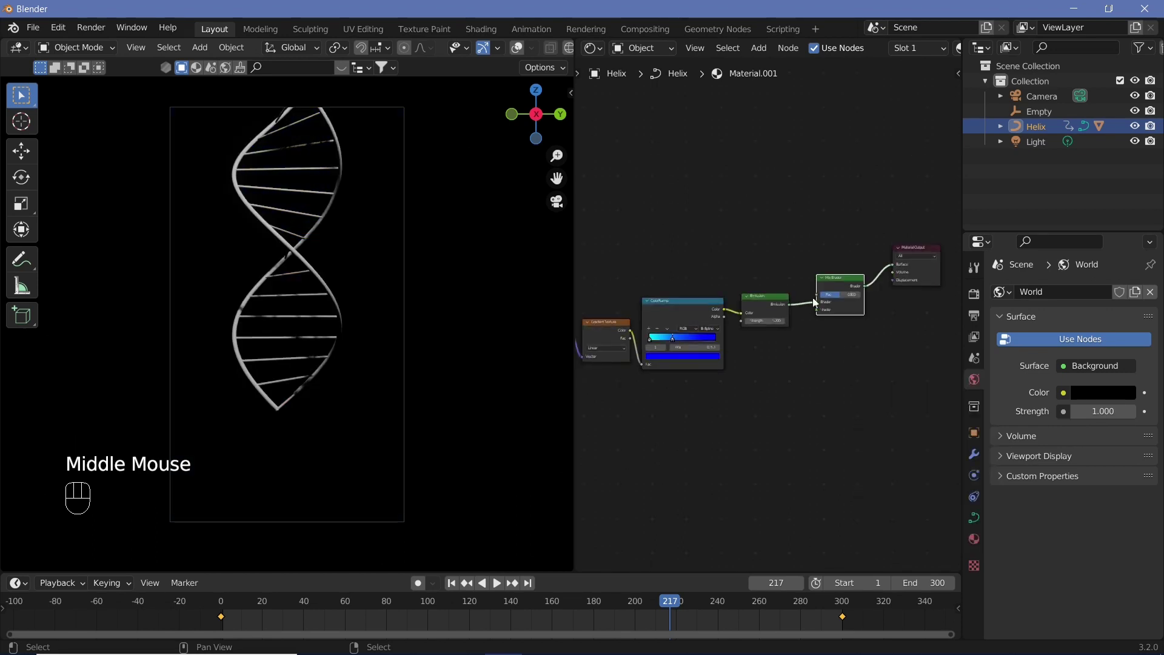
pyautogui.moveTo(817, 302); pyautogui.dragTo(819, 313)
# Add Layer Weight and ColorRamp nodes above the gradient nodes, feeding the Layer Weight's Facing output into the new ramp's Fac
pyautogui.moveTo(655, 219); pyautogui.dragTo(715, 269, button='middle')
pyautogui.hotkey('shift', 'a')
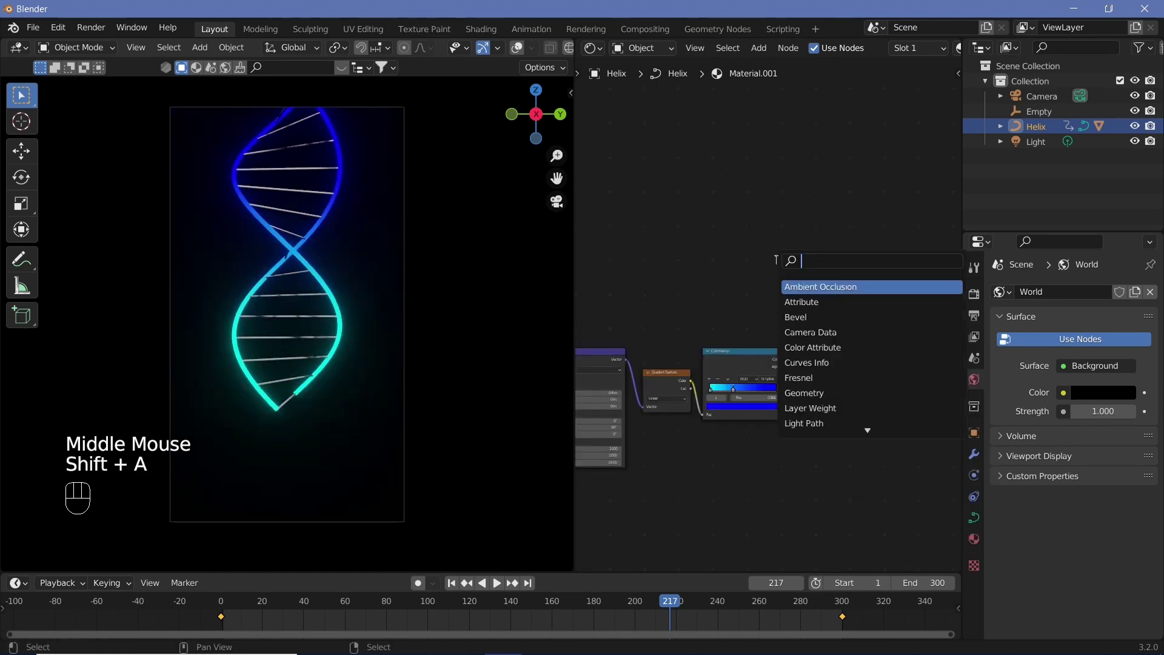
pyautogui.write('layer')
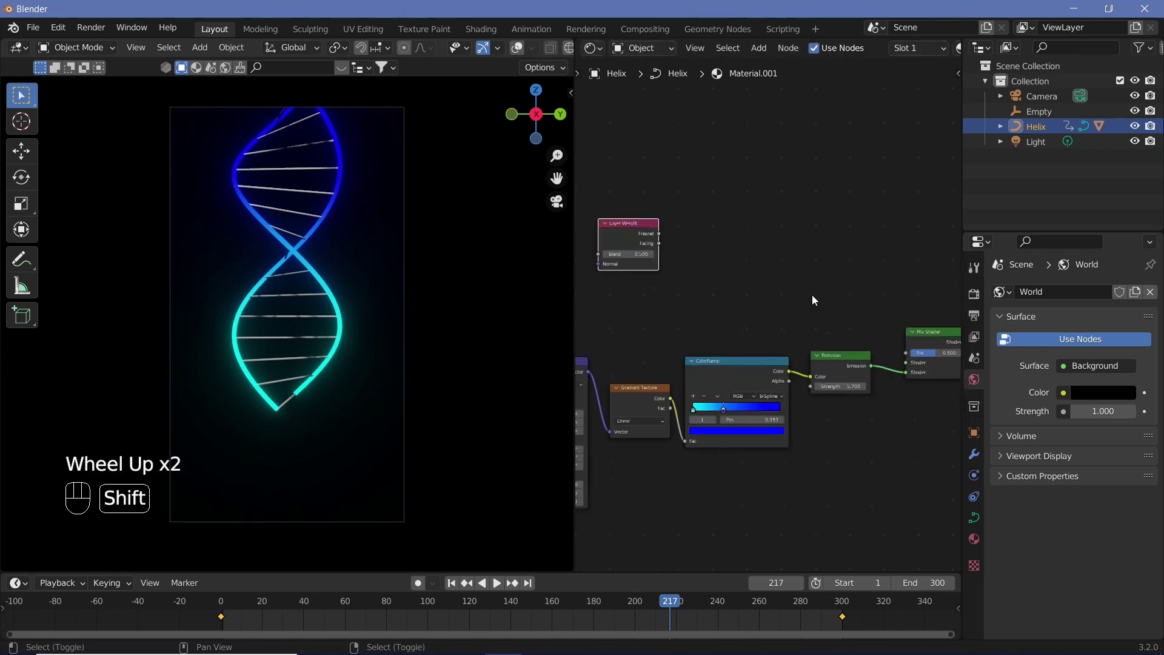
pyautogui.hotkey('shift', 'a')
pyautogui.click(812, 296)
pyautogui.write('co')
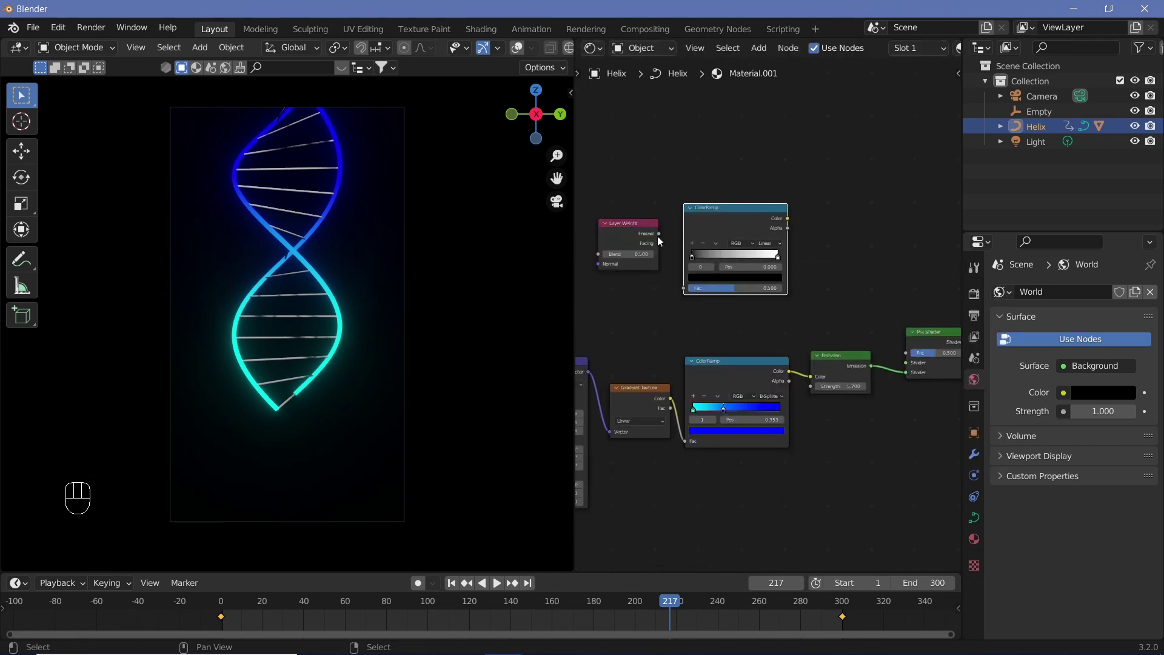
pyautogui.moveTo(659, 243); pyautogui.dragTo(684, 288)
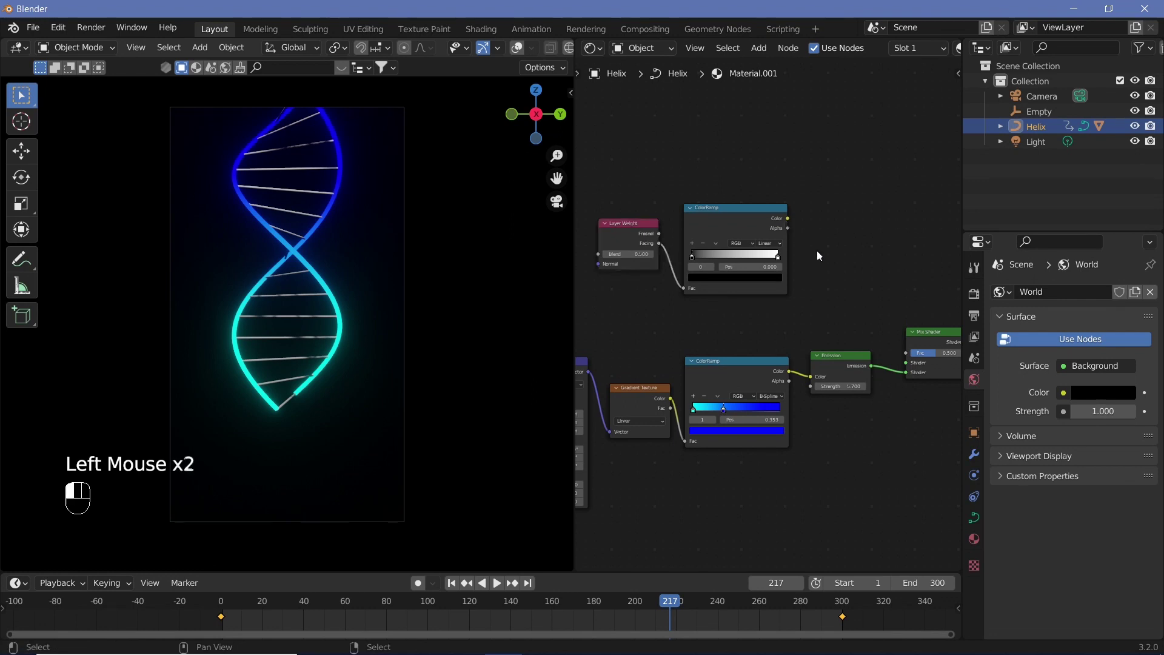
# Connect the new ColorRamp's Color to the Mix Shader's Fac and move its black stop to position 0.393
pyautogui.moveTo(787, 218); pyautogui.dragTo(905, 353)
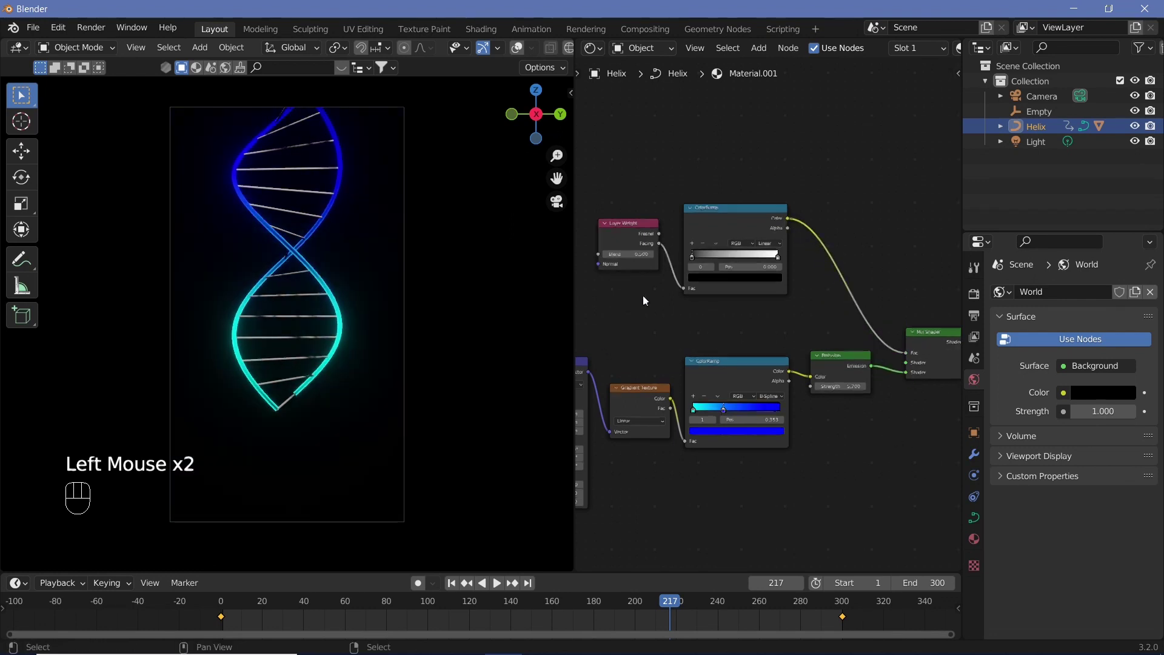
pyautogui.scroll(4, 644, 300)
pyautogui.moveTo(645, 301); pyautogui.dragTo(728, 288, button='middle')
pyautogui.moveTo(735, 293); pyautogui.dragTo(786, 297)
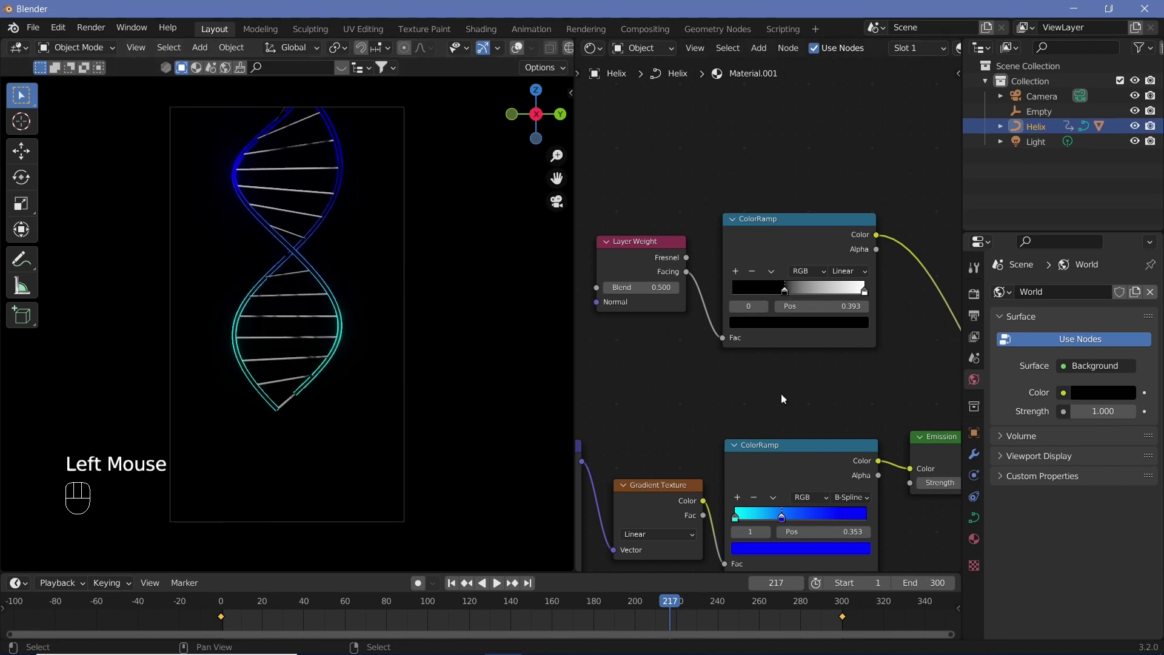
# Set the helix Emission shader's strength to 58.8
pyautogui.moveTo(743, 349); pyautogui.dragTo(649, 302, button='middle')
pyautogui.moveTo(854, 441); pyautogui.dragTo(733, 449)
pyautogui.moveTo(733, 445); pyautogui.dragTo(806, 445)
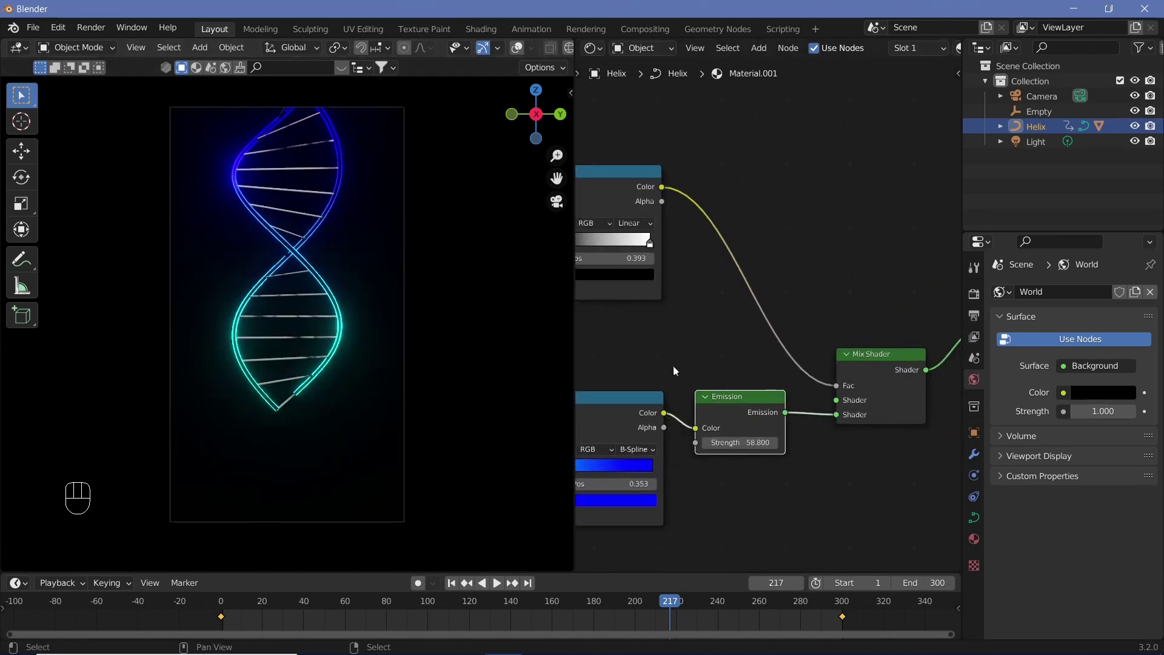
# Change the gradient ColorRamp's blue stop to bright green and move it to about the middle of the ramp
pyautogui.moveTo(673, 365); pyautogui.dragTo(863, 312, button='middle')
pyautogui.click(777, 444)
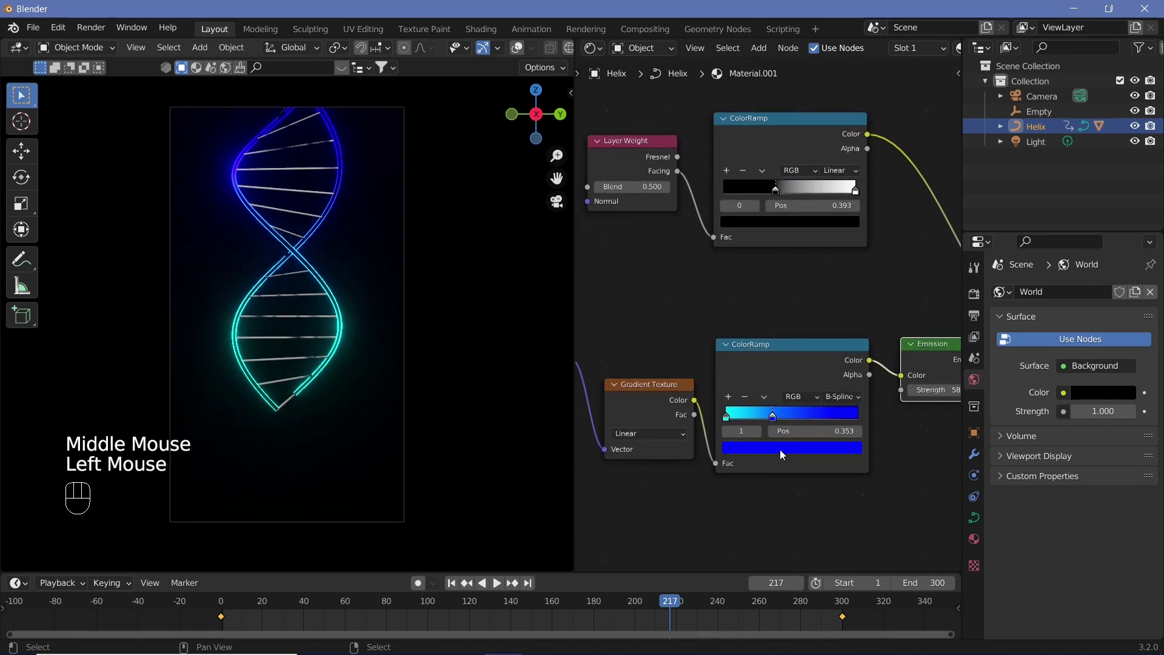
pyautogui.click(781, 453)
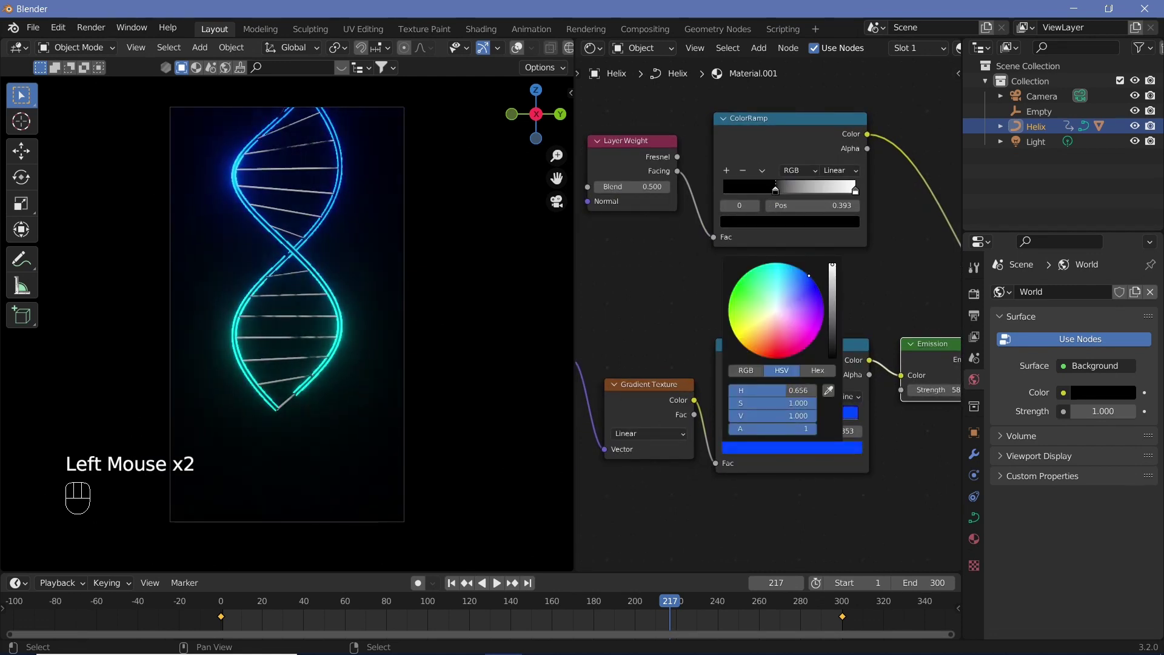
pyautogui.moveTo(808, 275)
pyautogui.mouseDown()
pyautogui.moveTo(779, 267)
pyautogui.moveTo(738, 296)
pyautogui.mouseUp()
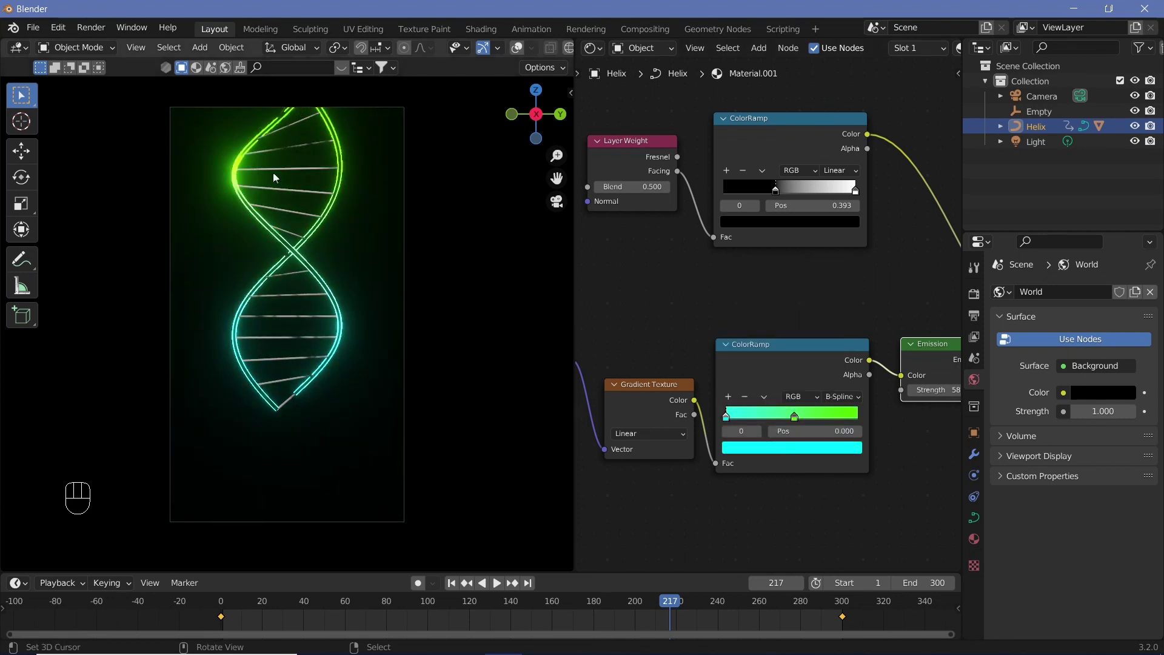
# Select the helix rungs, give them a new material and raise its Principled BSDF Metallic to about 0.9, leaving the overlays hidden
pyautogui.rightClick(294, 315)
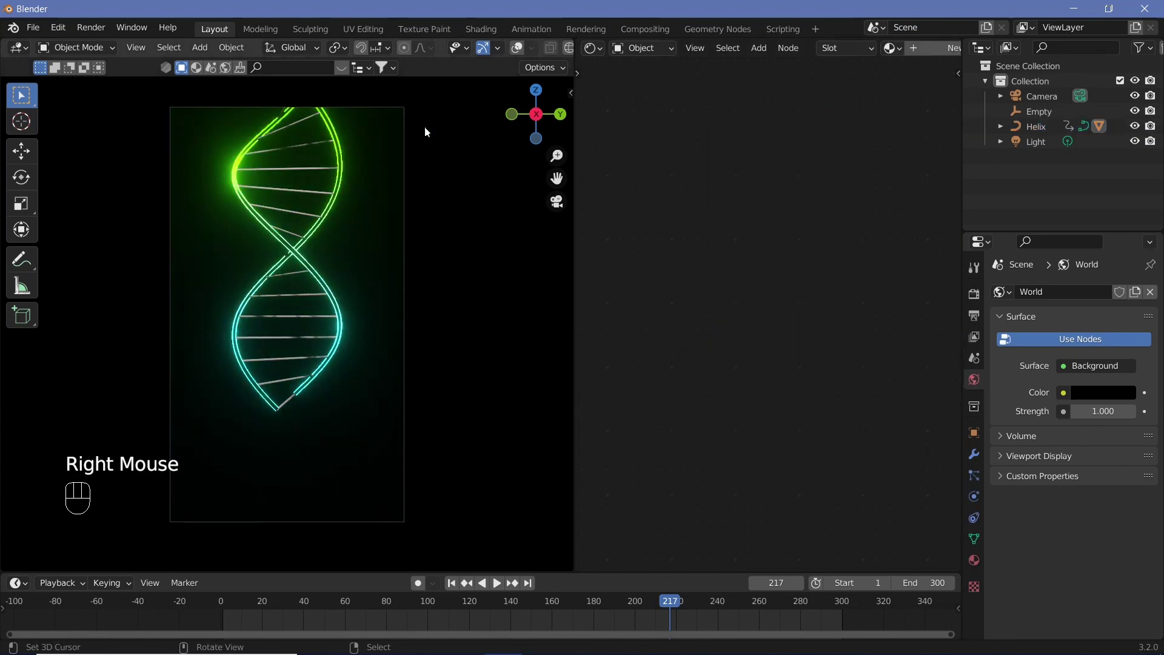
pyautogui.click(514, 50)
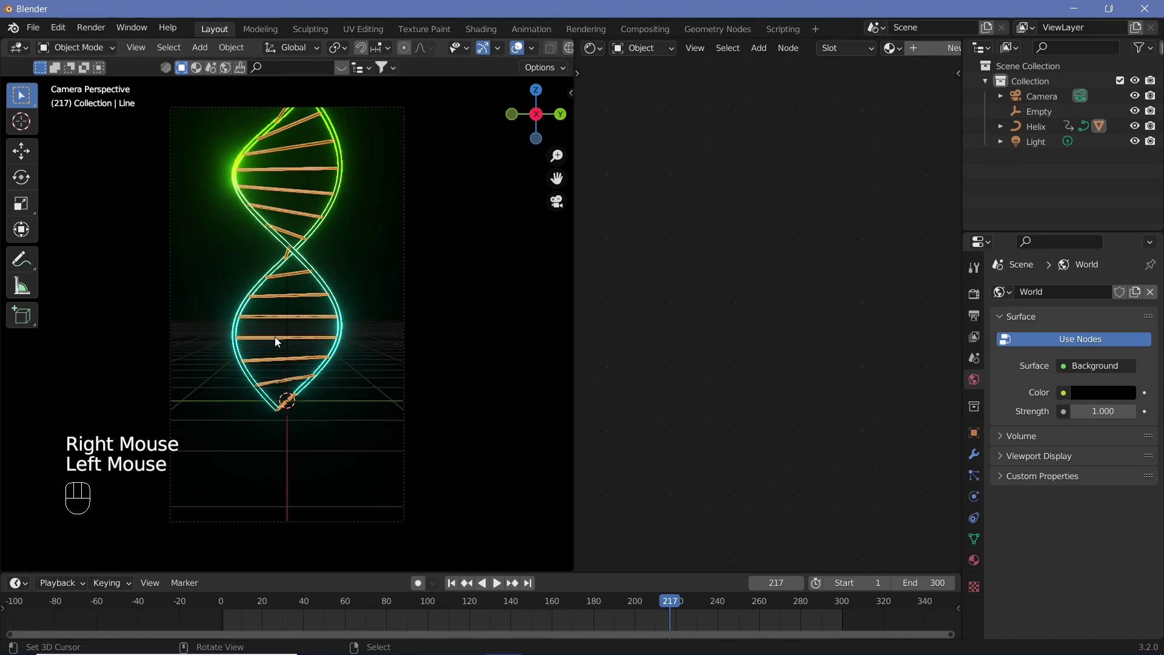
pyautogui.click(973, 558)
pyautogui.click(1071, 357)
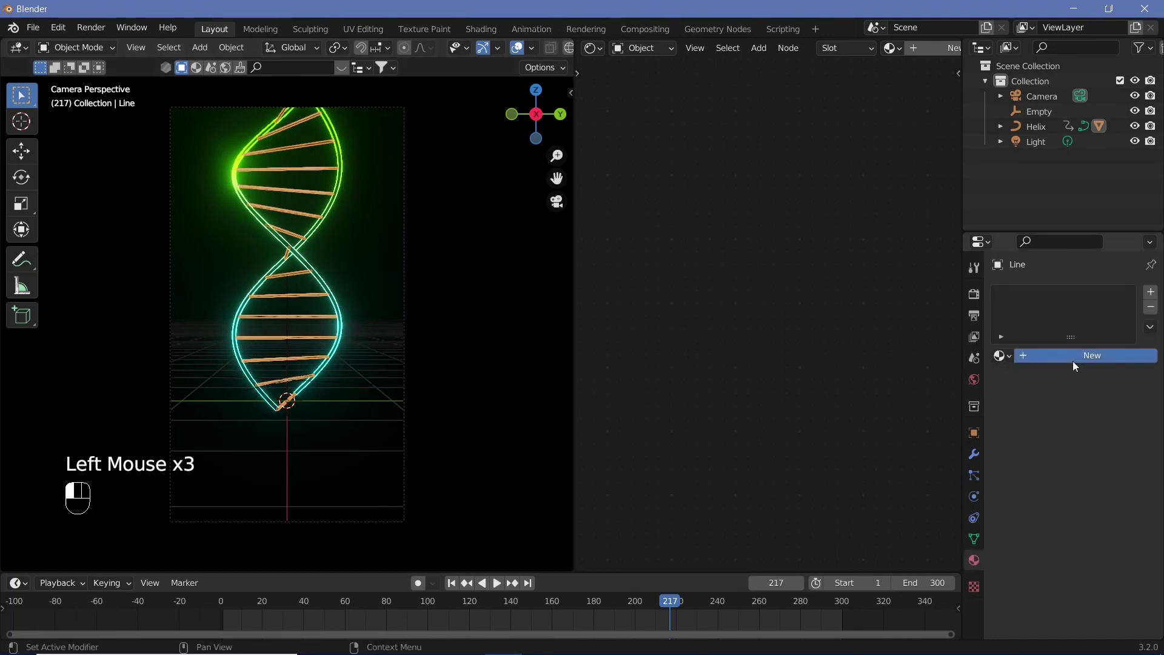
pyautogui.click(518, 50)
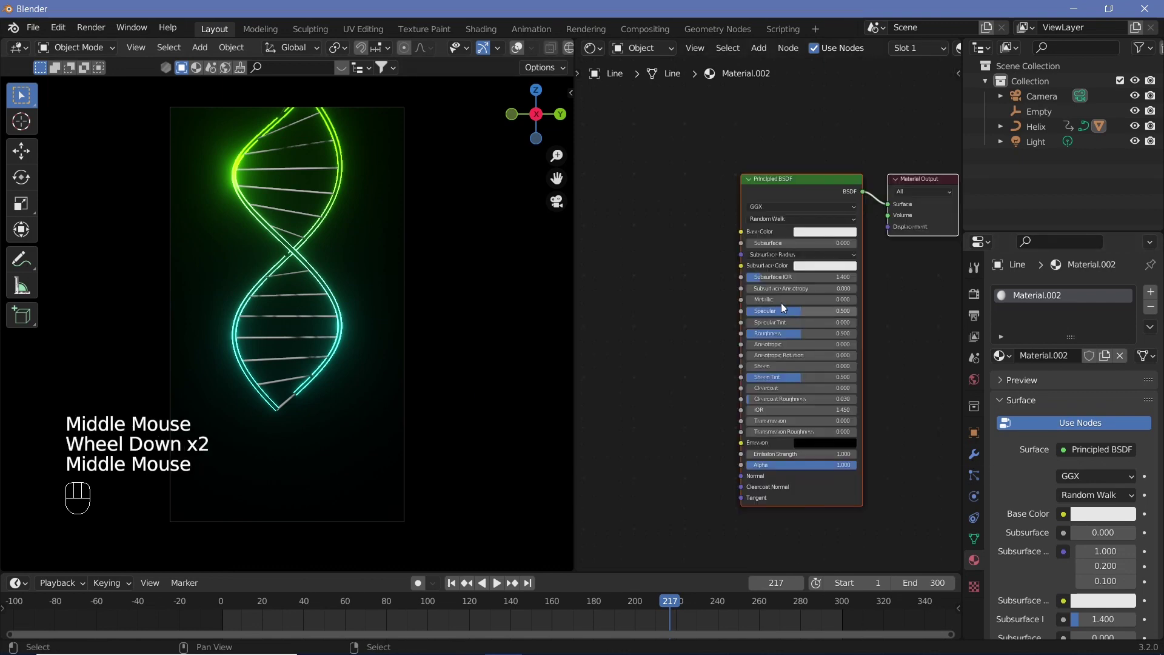
pyautogui.moveTo(781, 299); pyautogui.dragTo(850, 300)
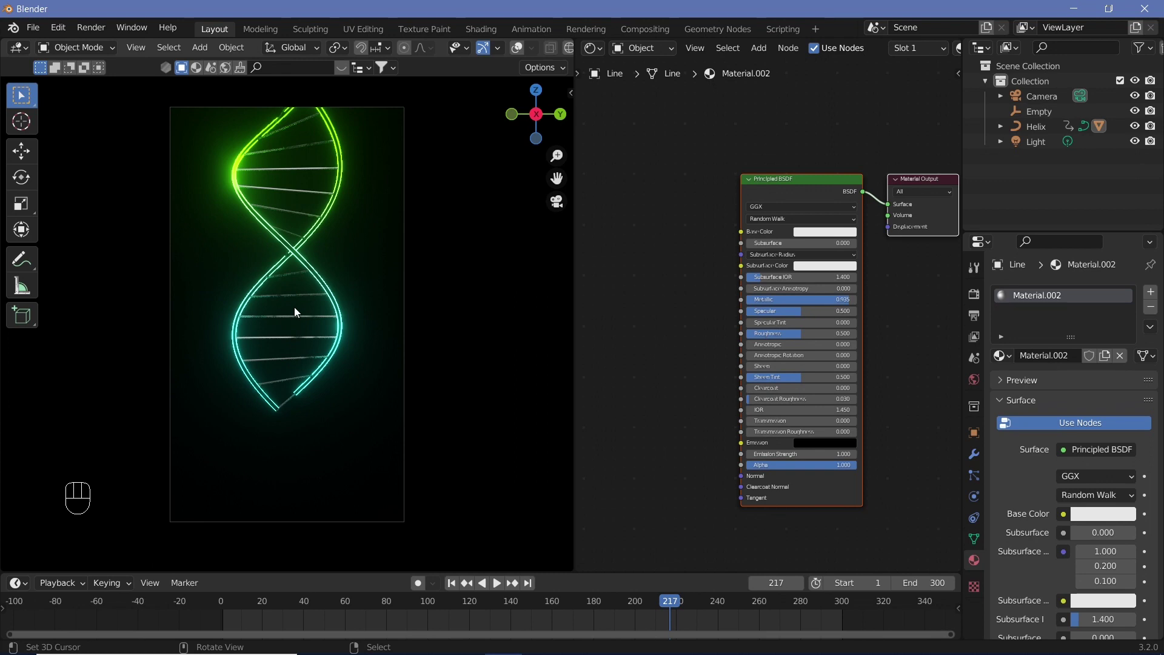
# Delete the scene's light and lower the Roughness of the rungs' material to about 0.027
pyautogui.click(1041, 143)
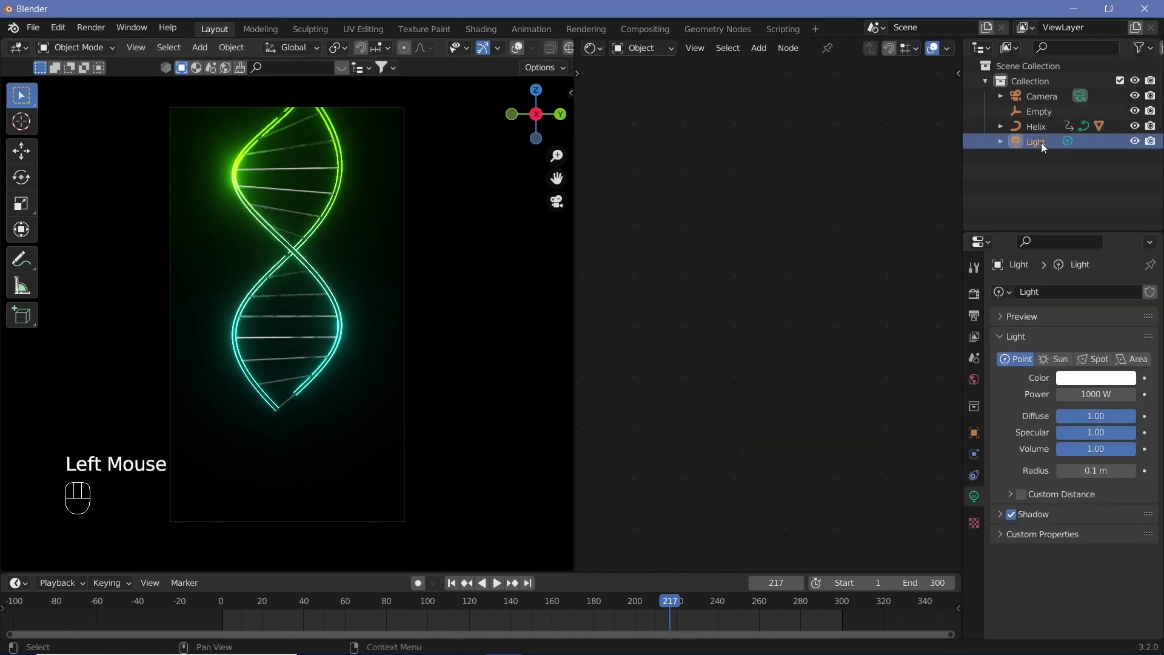
pyautogui.press('Delete')
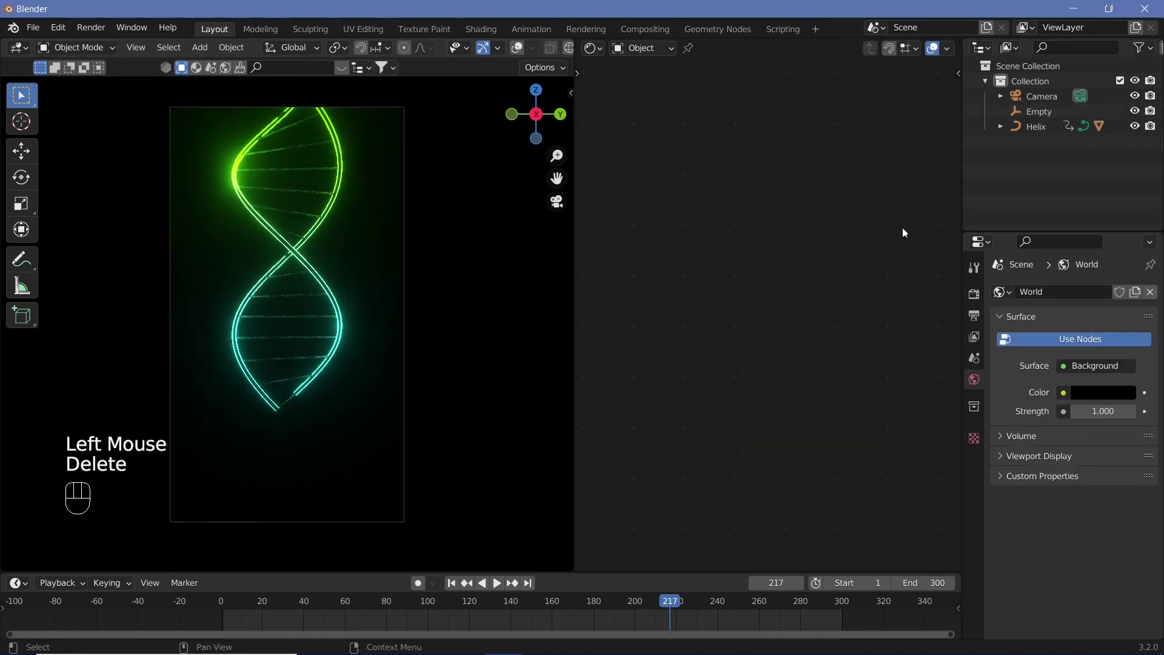
pyautogui.rightClick(267, 320)
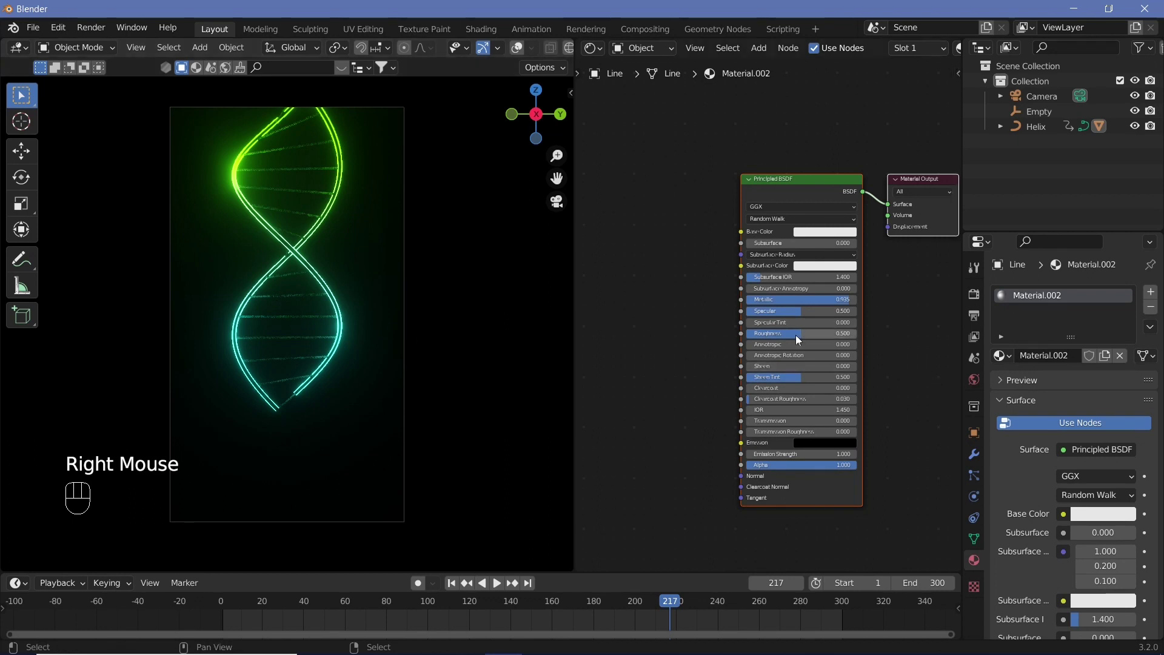
pyautogui.moveTo(796, 335); pyautogui.dragTo(752, 335)
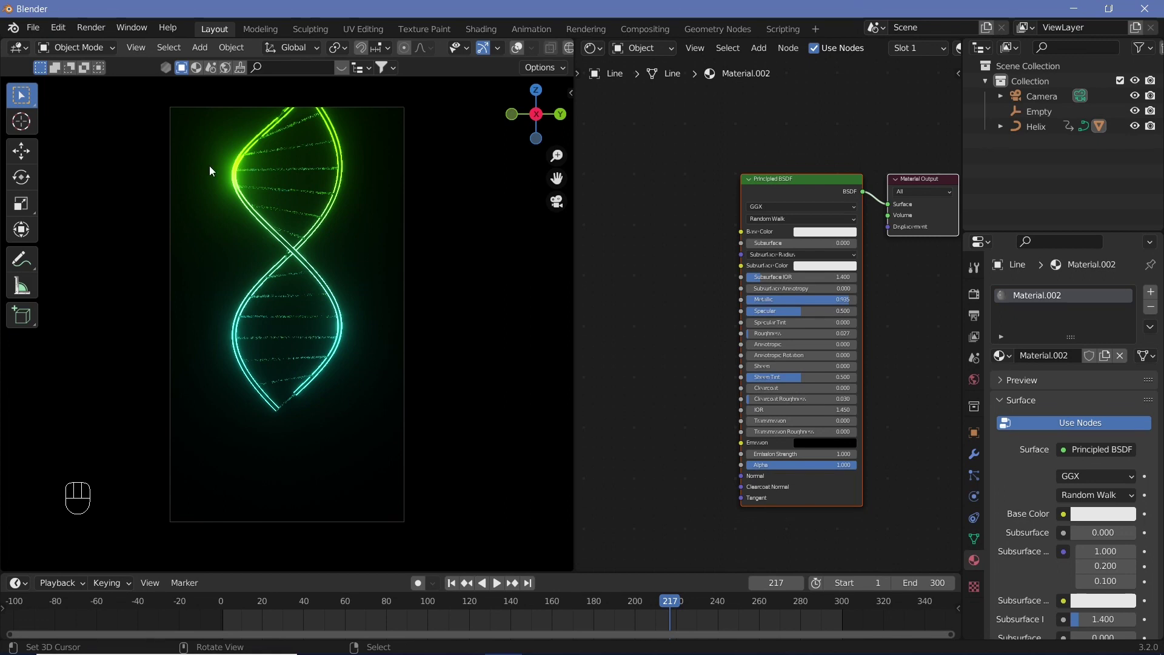
# Play the animation to preview the glowing strands and metallic rungs without the light
pyautogui.hotkey('shift', 'space')
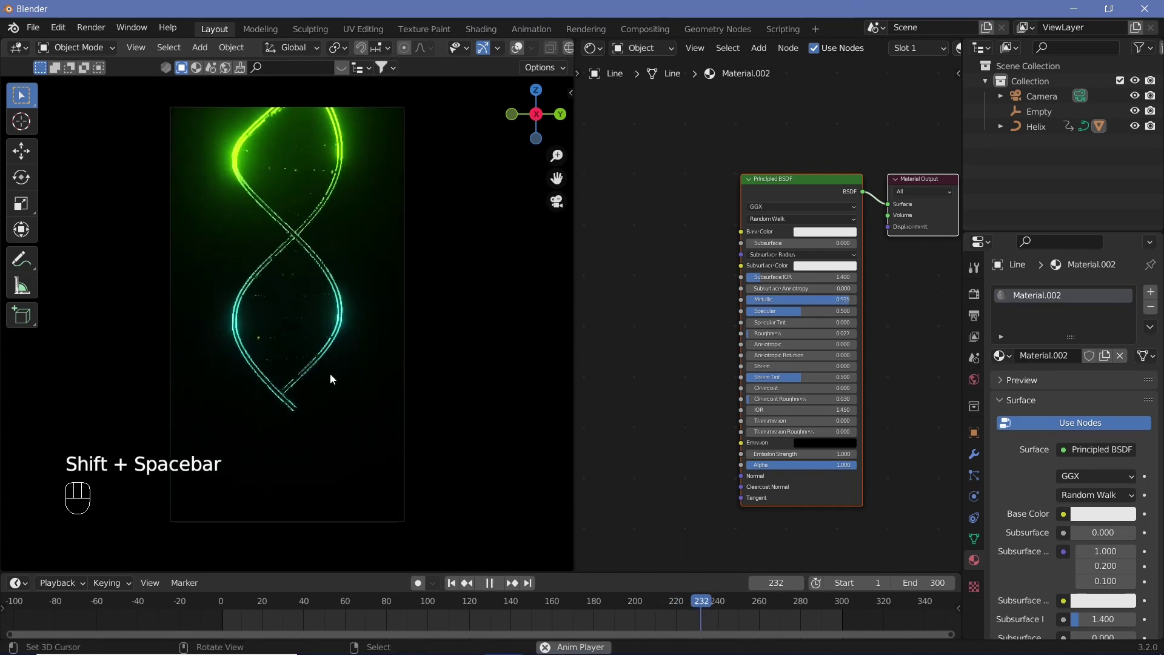
pyautogui.hotkey('shift', 'space')
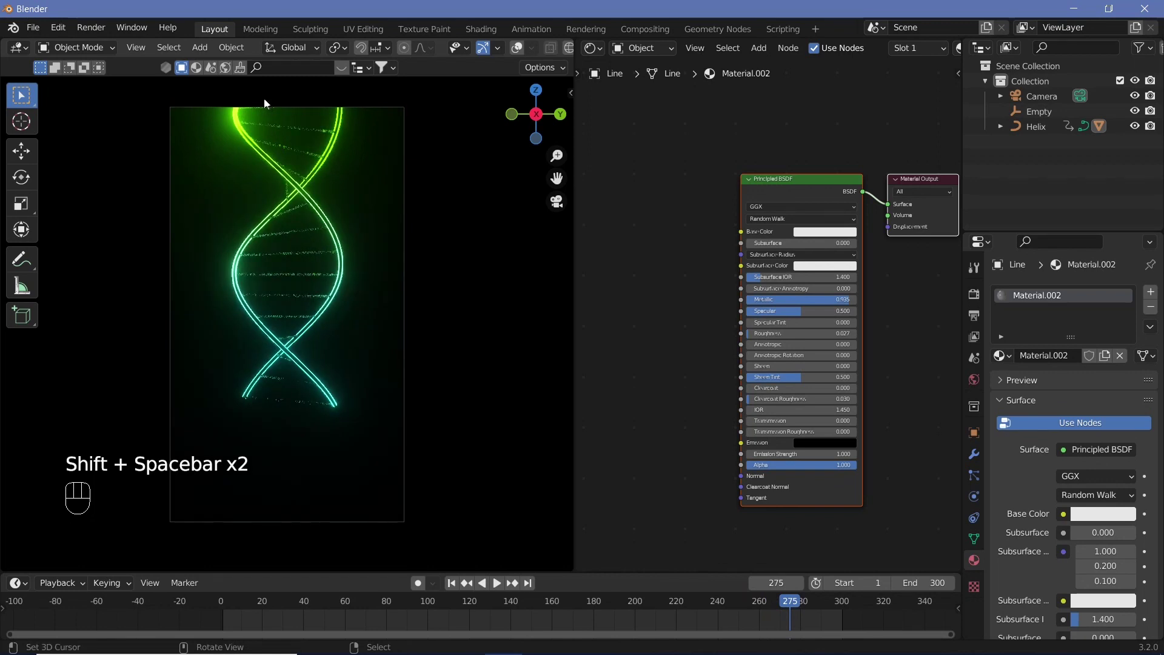
pyautogui.hotkey('shift', 'space')
pyautogui.hotkey('shift', 'space')
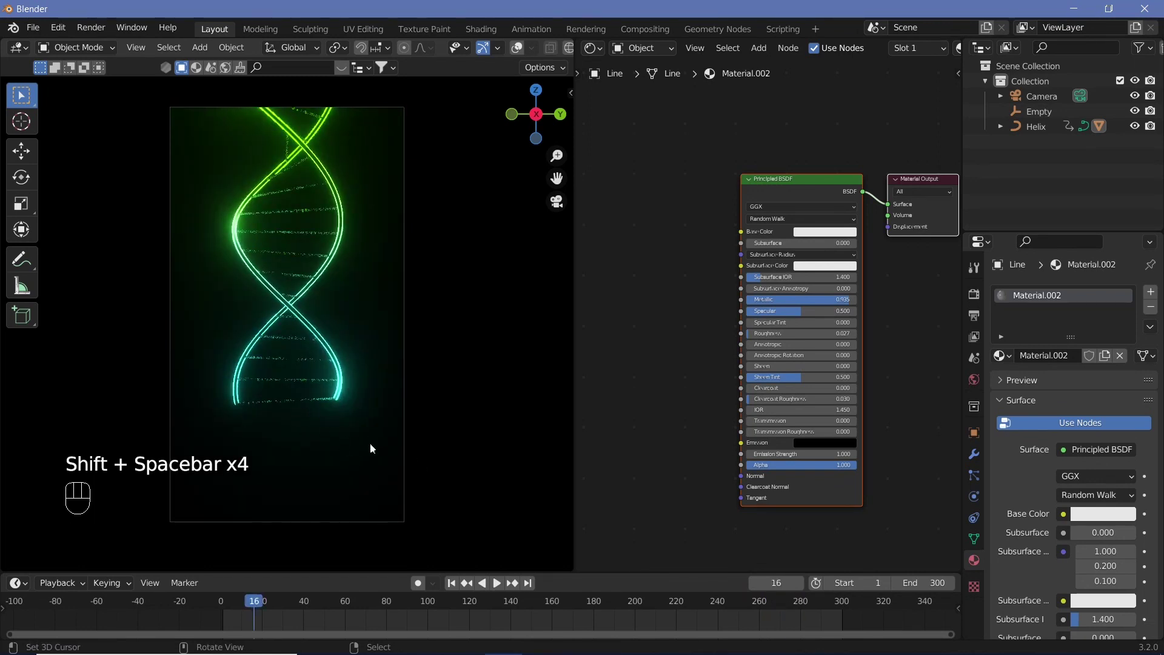
# Show the overlays again, add a mesh plane at the helix's base and scale it up into a large floor
pyautogui.click(516, 48)
pyautogui.hotkey('shift', 'a')
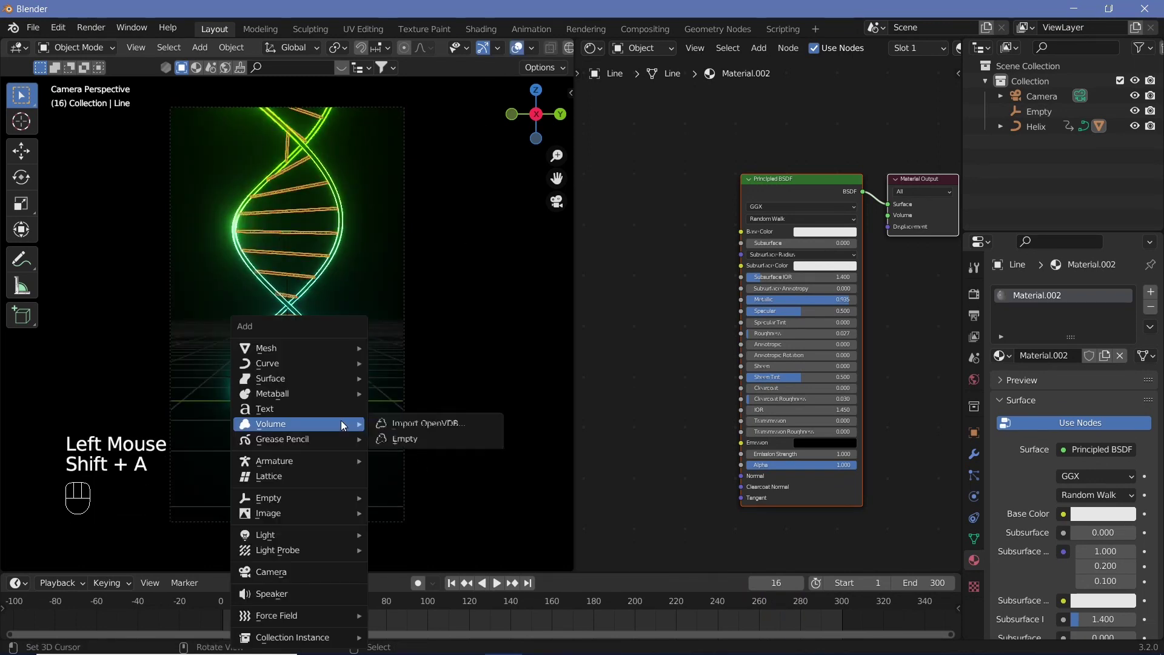
pyautogui.moveTo(297, 348)
pyautogui.click(403, 34)
pyautogui.press('s')
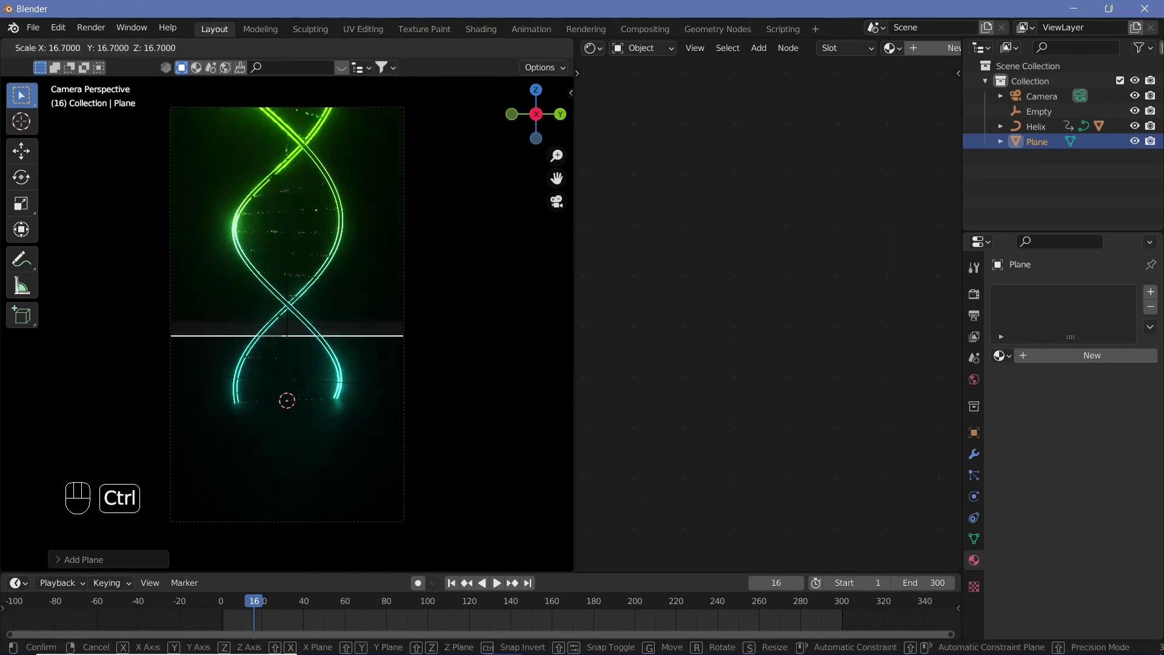
pyautogui.keyDown('ctrl'); pyautogui.click(1100, 489); pyautogui.keyUp('ctrl')
# Give the floor plane a new material with its Principled BSDF Metallic at 1.000
pyautogui.click(1096, 350)
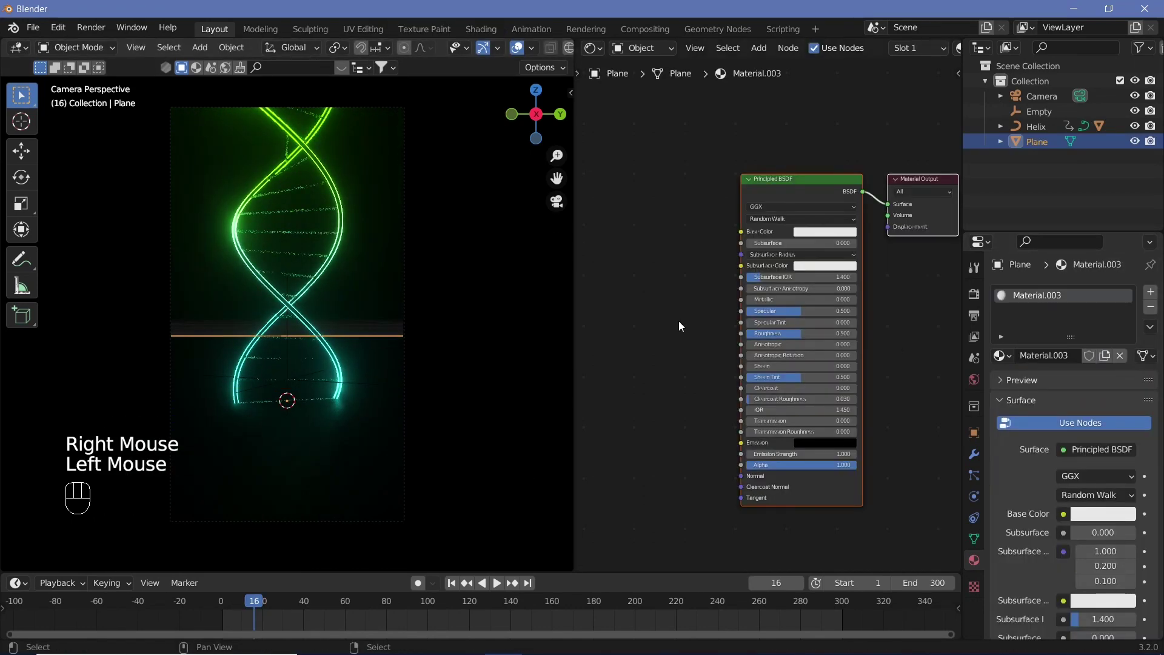
pyautogui.moveTo(797, 299); pyautogui.dragTo(856, 299)
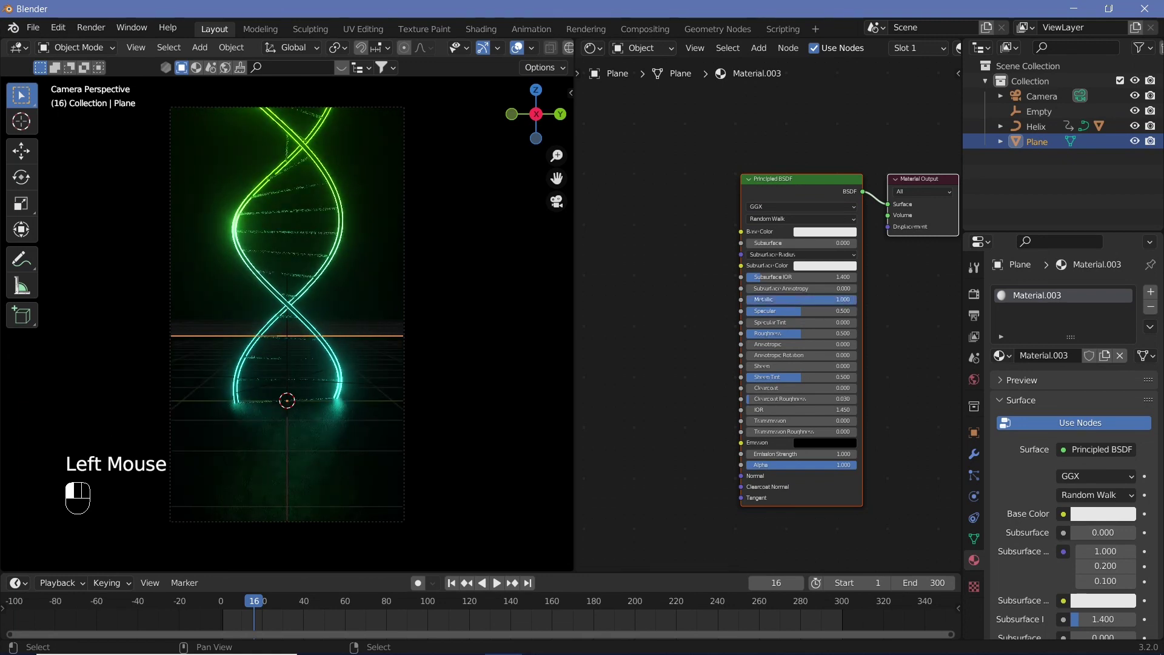
# Add a Voronoi Texture node to the floor material, ahead of the Principled BSDF
pyautogui.moveTo(629, 374); pyautogui.dragTo(723, 344, button='middle')
pyautogui.hotkey('shift', 'a')
pyautogui.click(724, 345)
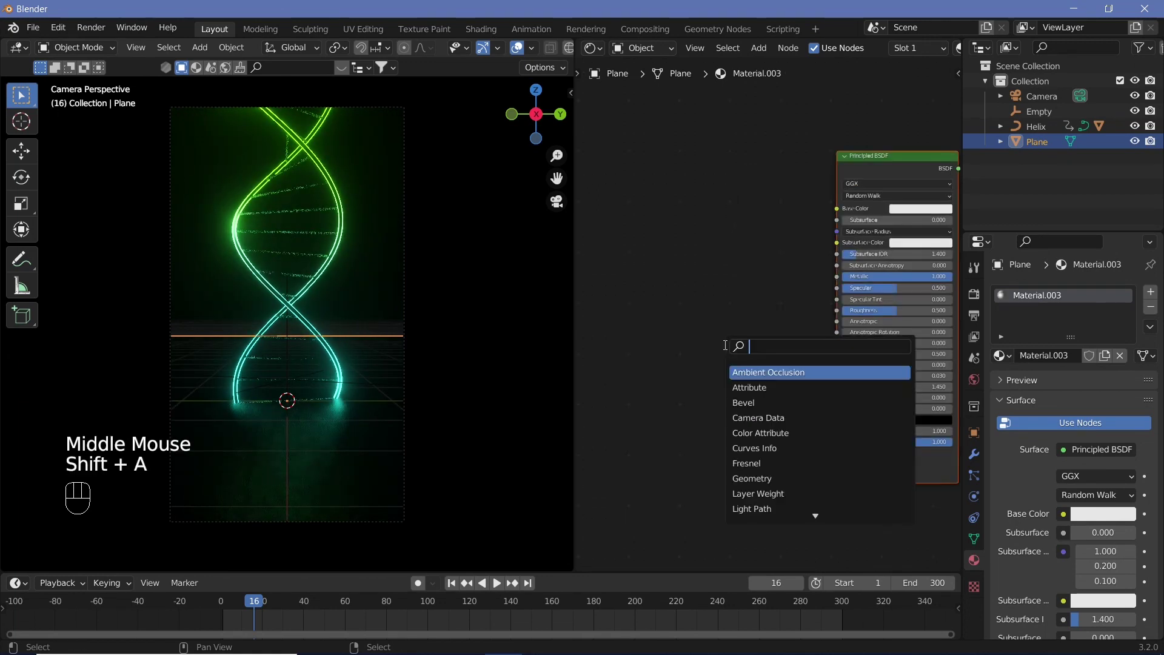
pyautogui.write('voro')
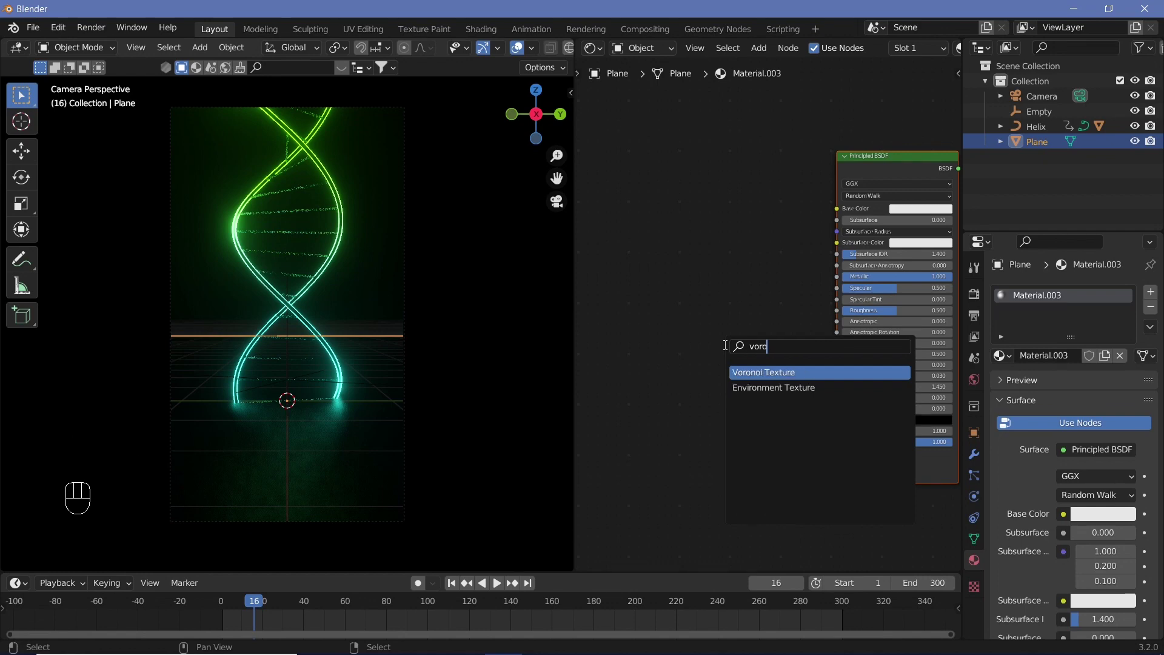
pyautogui.press('Return')
pyautogui.click(609, 308)
# Add a ColorRamp fed by the Voronoi Texture's Color and connect its Color to the Principled BSDF's Roughness
pyautogui.hotkey('shift', 'a')
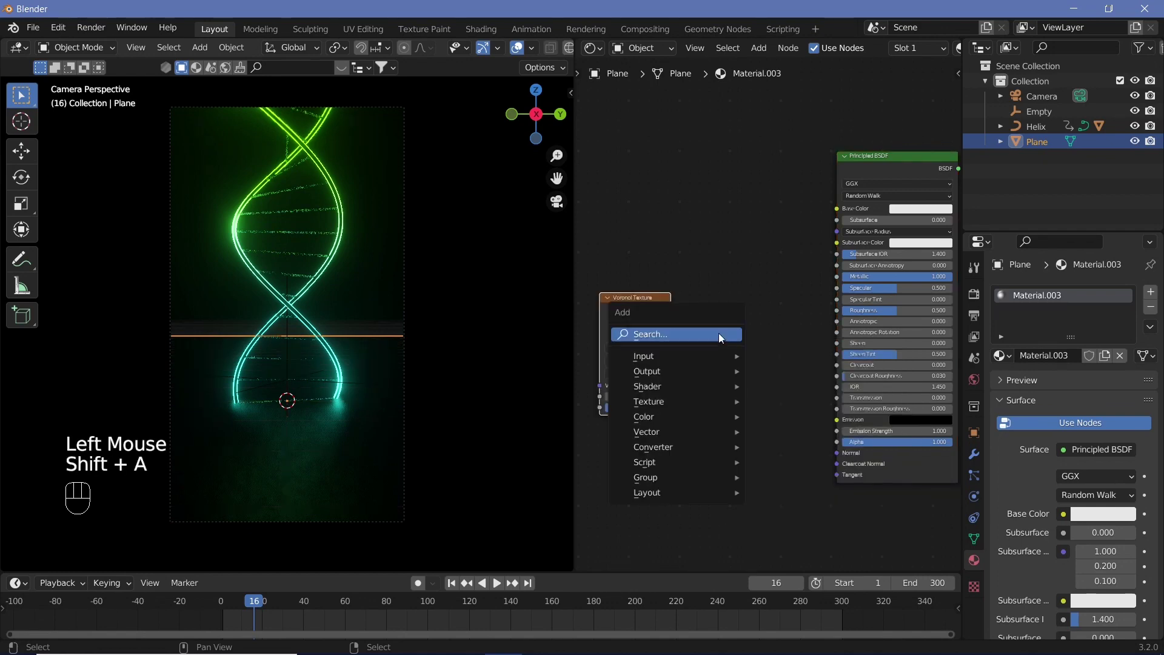
pyautogui.click(719, 335)
pyautogui.write('colo')
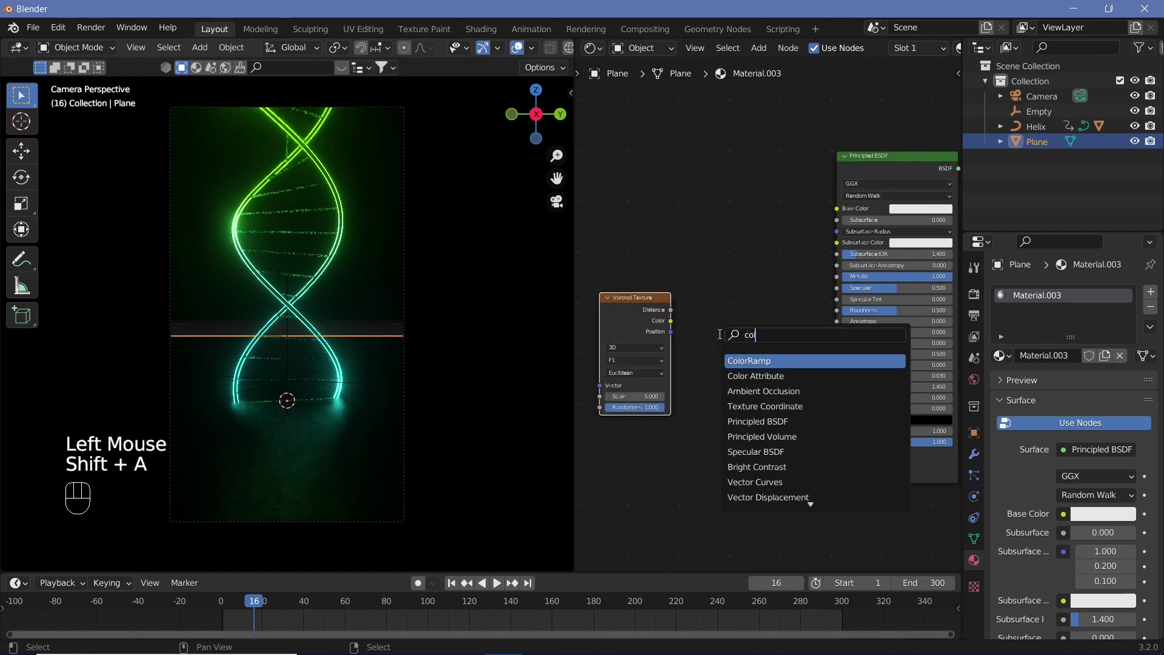
pyautogui.press('Return')
pyautogui.click(686, 299)
pyautogui.moveTo(633, 298); pyautogui.dragTo(685, 387)
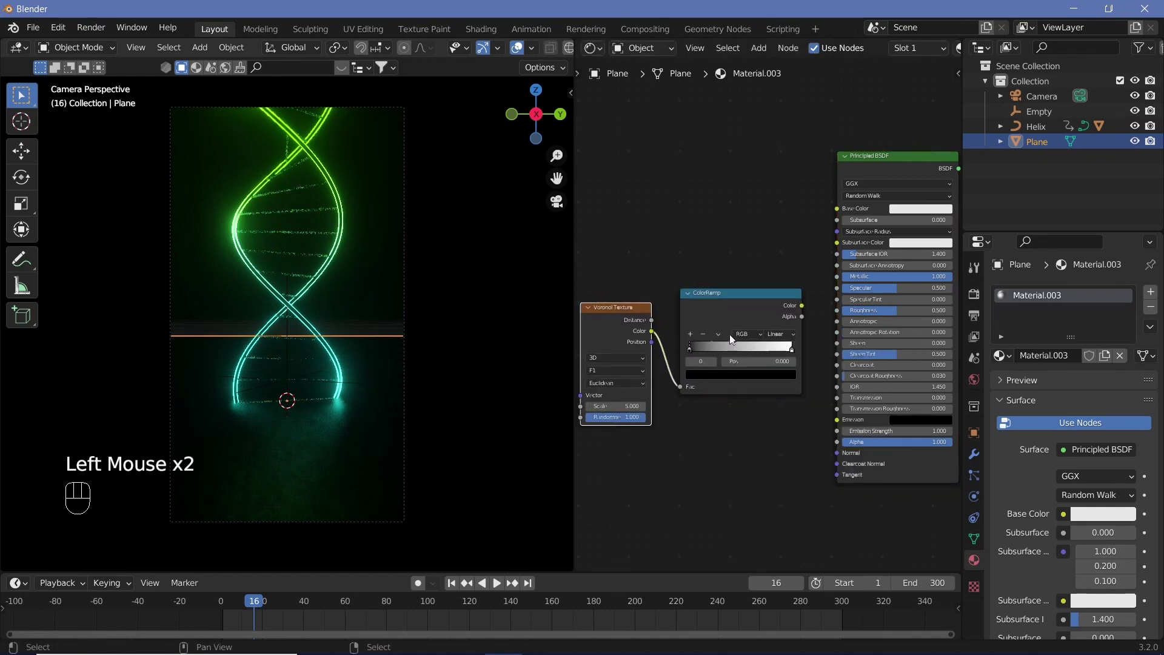
pyautogui.moveTo(801, 305); pyautogui.dragTo(848, 310)
# Set the Voronoi Texture's Scale to 300 in the floor material
pyautogui.moveTo(612, 405); pyautogui.dragTo(636, 405)
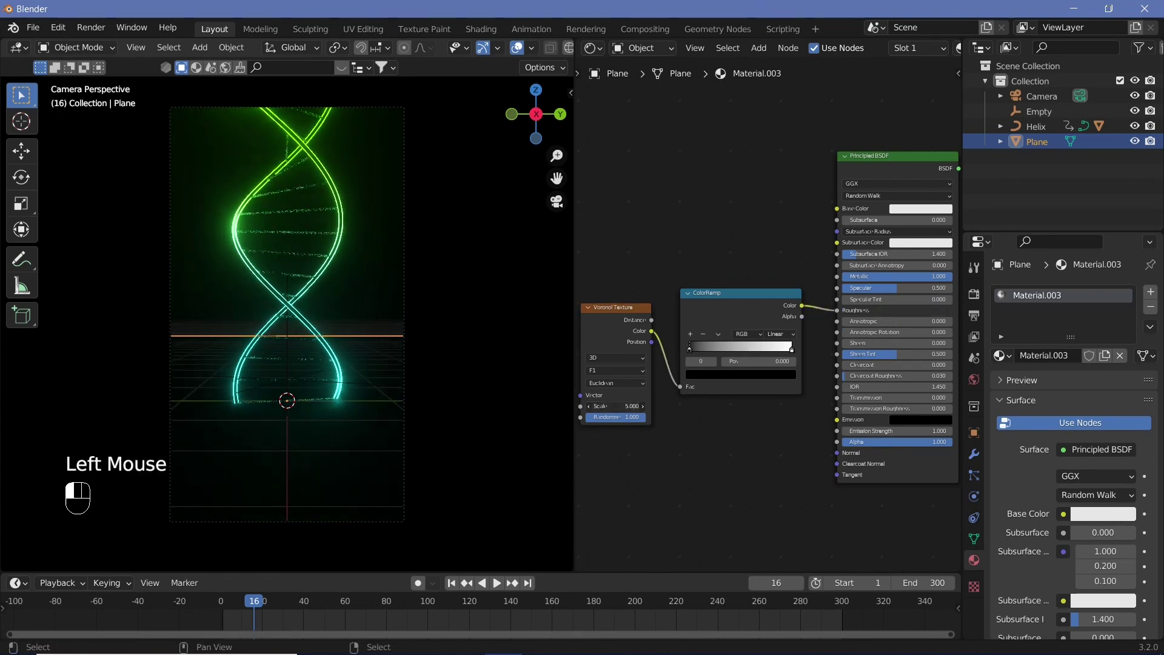
pyautogui.doubleClick(607, 406)
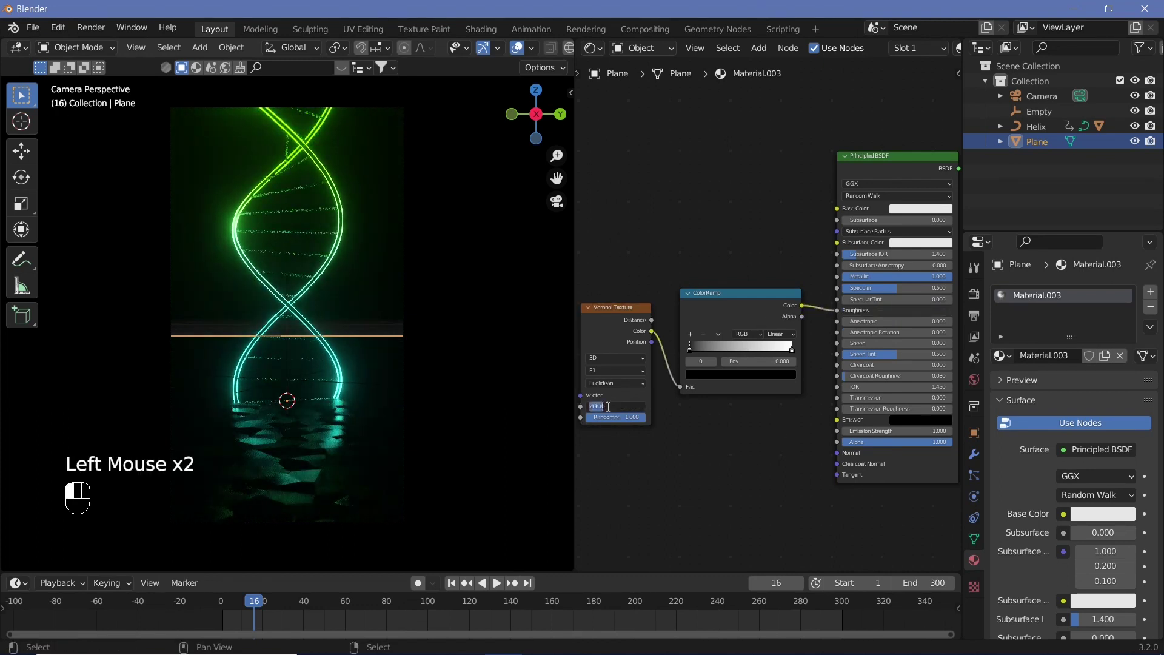
pyautogui.write('300')
pyautogui.press('Return')
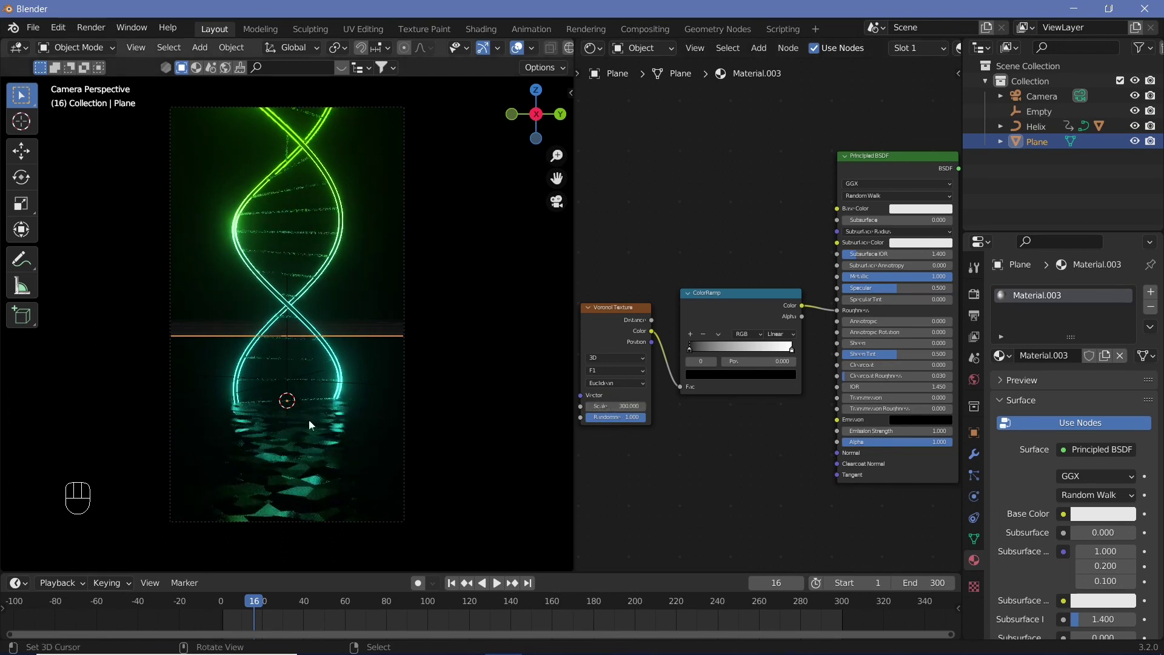
# Feed the ColorRamp's Fac from the Voronoi Texture's Distance output instead of its Color
pyautogui.scroll(3, 715, 443)
pyautogui.moveTo(715, 442); pyautogui.dragTo(787, 506, button='middle')
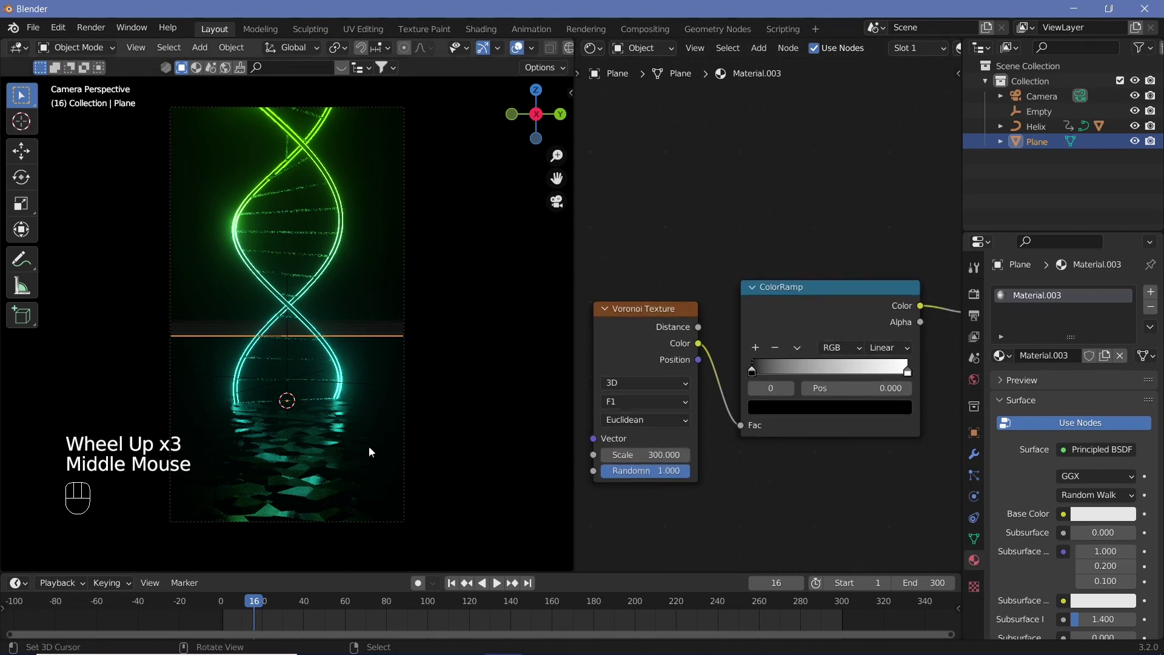
pyautogui.moveTo(700, 326); pyautogui.dragTo(801, 431)
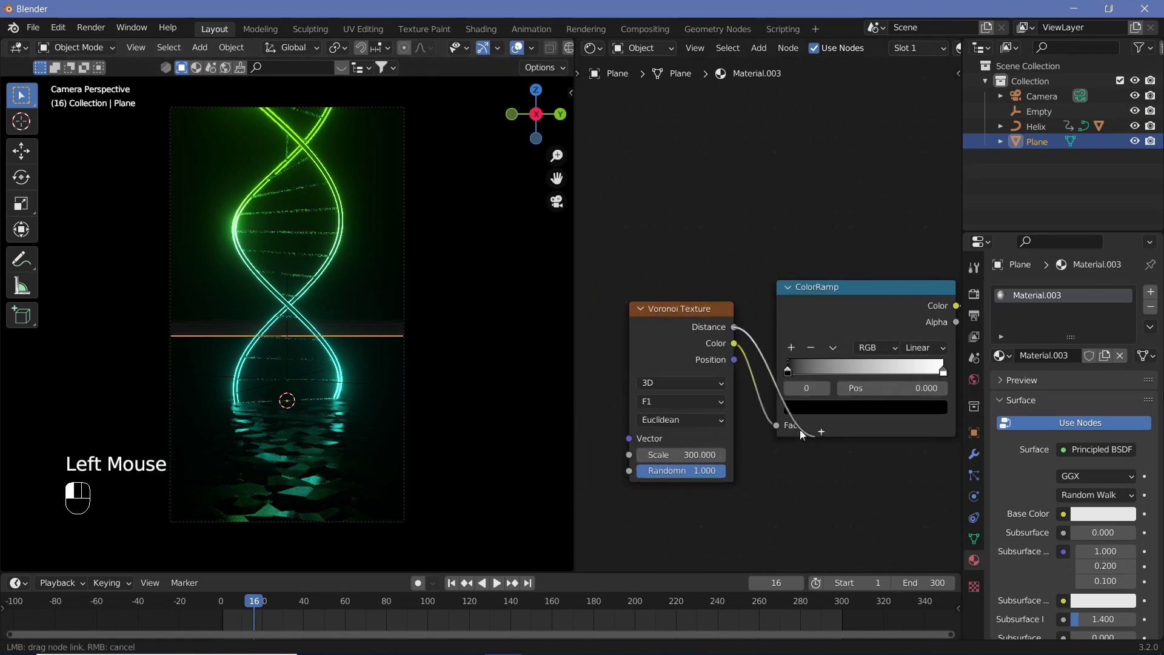
pyautogui.moveTo(775, 510); pyautogui.dragTo(774, 510)
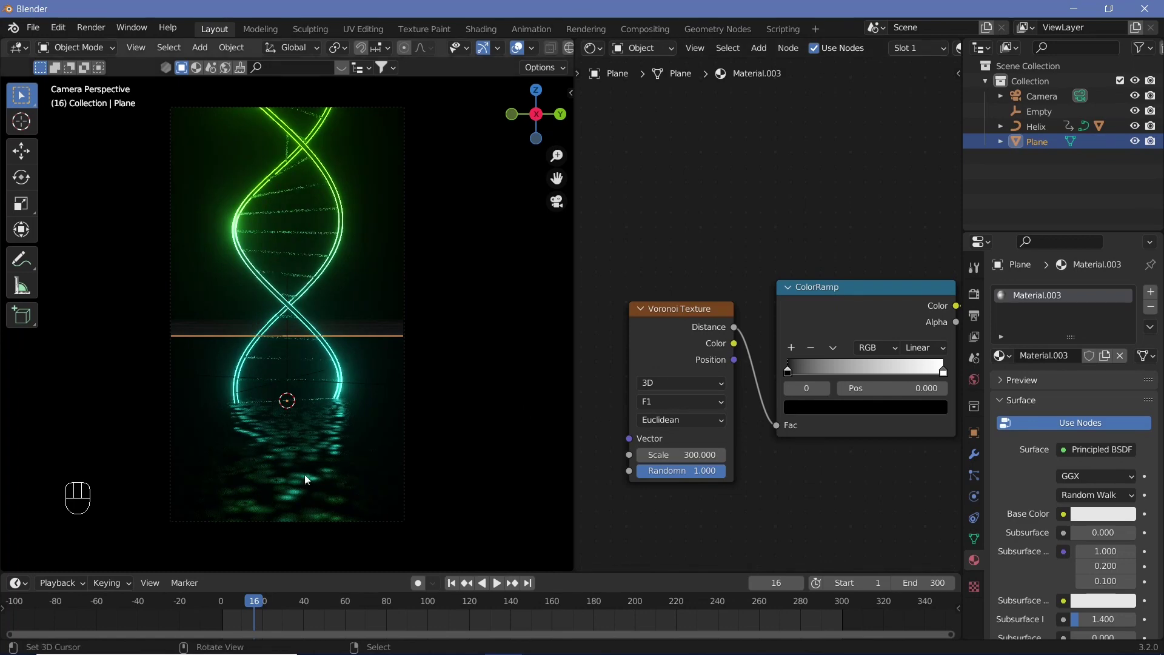
# Examine the helix's rippled reflection on the floor up close, with the overlays hidden and the animation played
pyautogui.scroll(3, 334, 486)
pyautogui.keyDown('shift'); pyautogui.moveTo(332, 487); pyautogui.dragTo(368, 348, button='middle'); pyautogui.keyUp('shift')
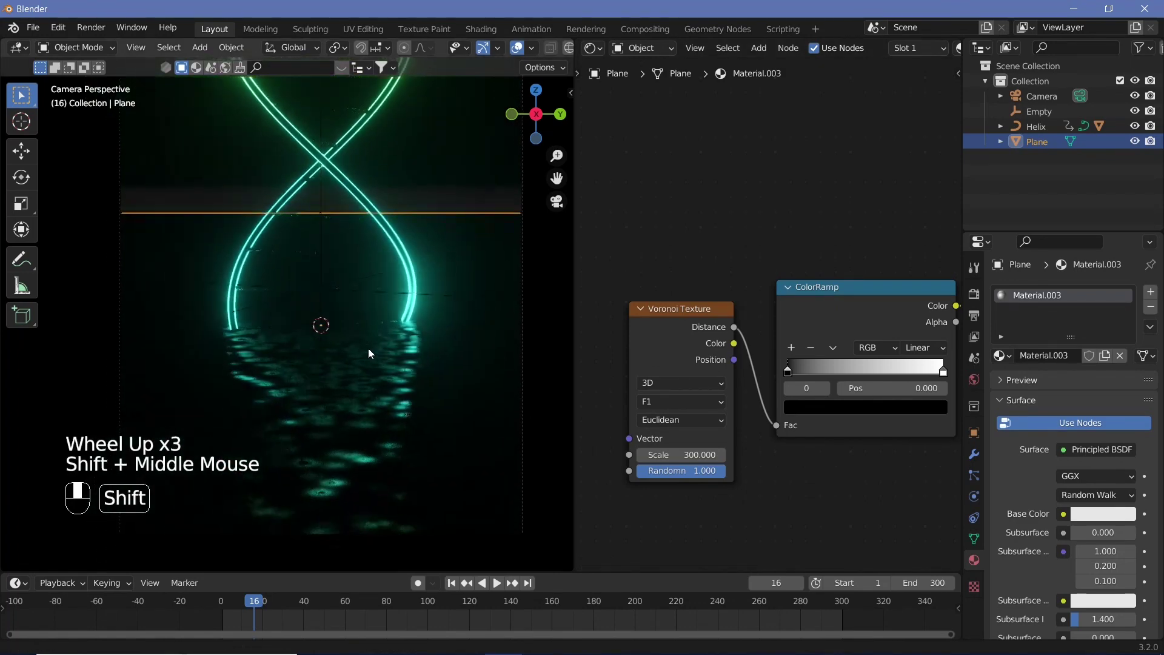
pyautogui.scroll(2, 402, 444)
pyautogui.scroll(-3, 376, 389)
pyautogui.scroll(1, 377, 389)
pyautogui.keyDown('shift'); pyautogui.moveTo(397, 424); pyautogui.dragTo(408, 460, button='middle'); pyautogui.keyUp('shift')
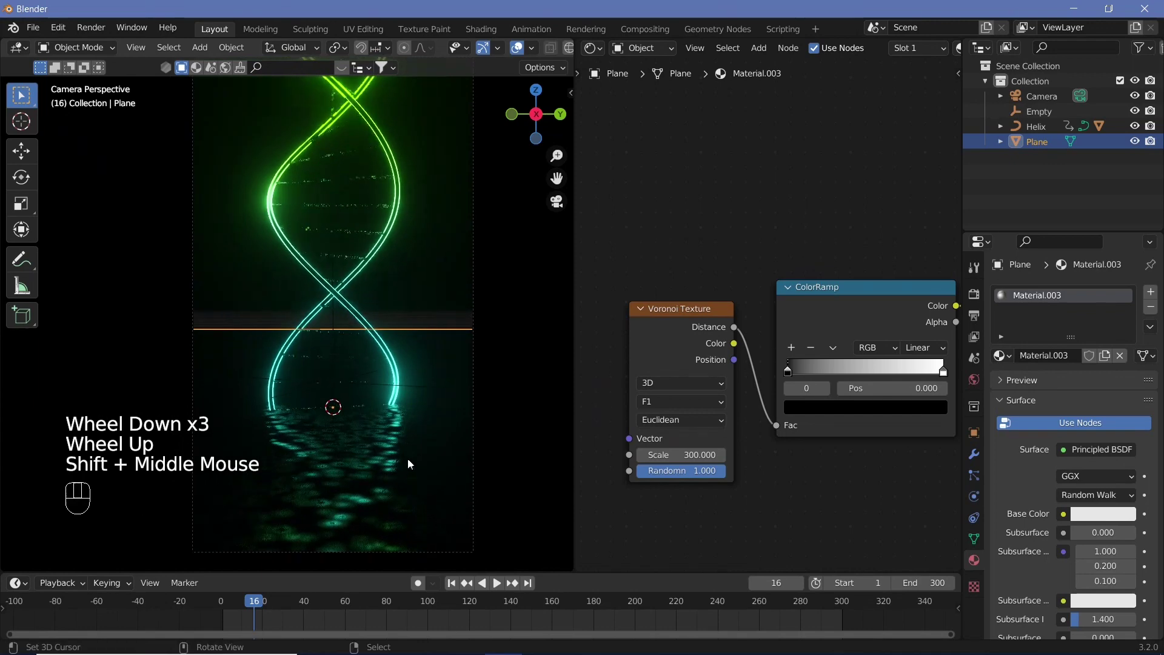
pyautogui.click(517, 48)
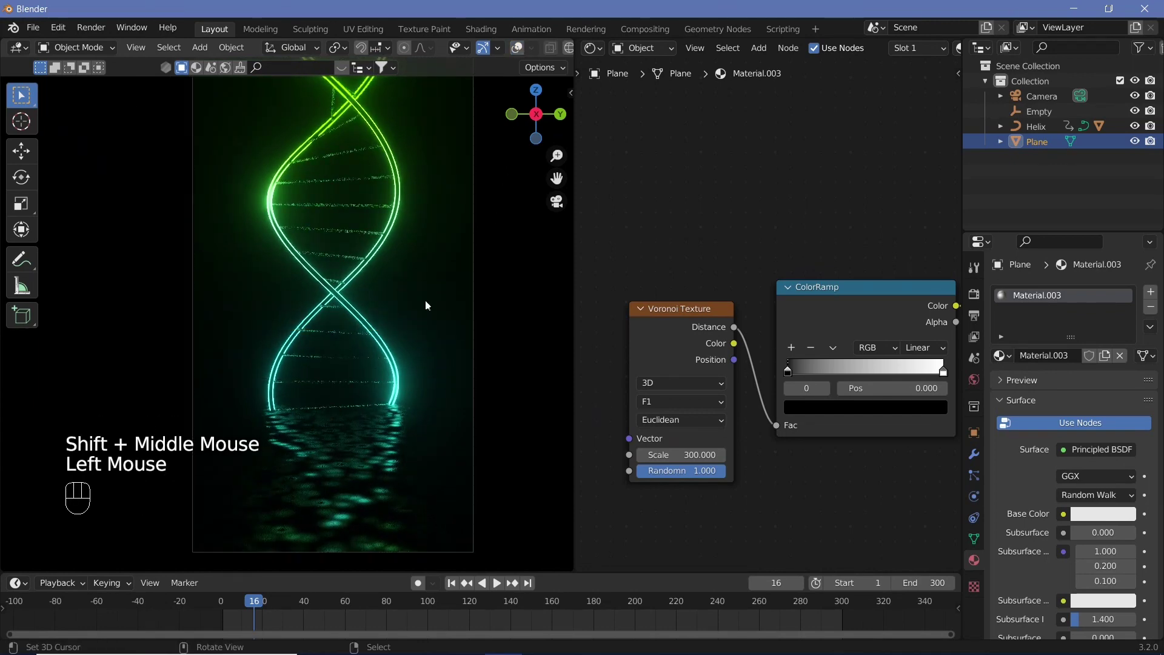
pyautogui.scroll(-1, 404, 388)
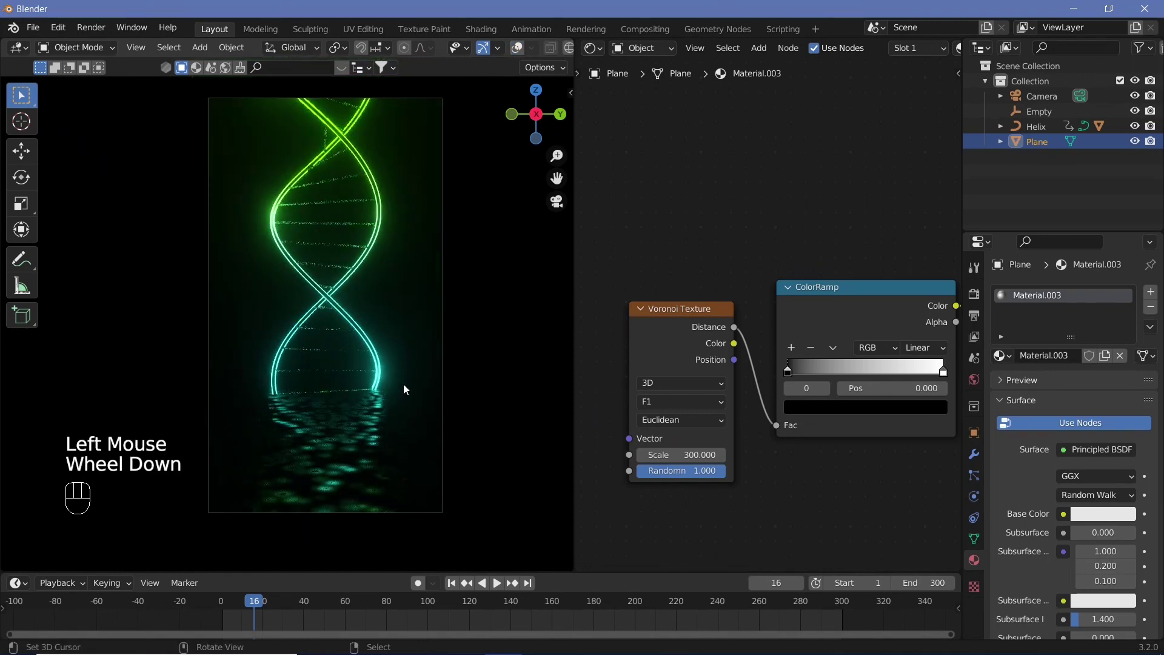
pyautogui.hotkey('shift', 'space')
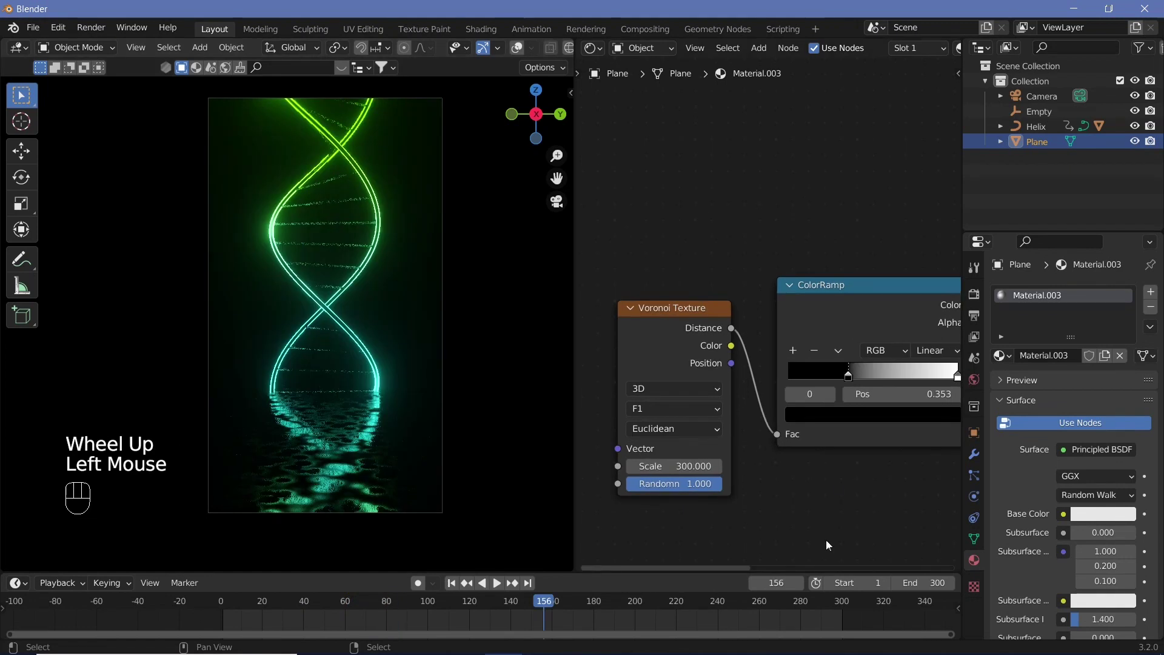
# Move the floor ColorRamp's stops to 0.353 and 0.800, changing the black to very dark grey and the white to light grey
pyautogui.moveTo(785, 514); pyautogui.dragTo(678, 514, button='middle')
pyautogui.moveTo(849, 377); pyautogui.dragTo(816, 377)
pyautogui.click(740, 377)
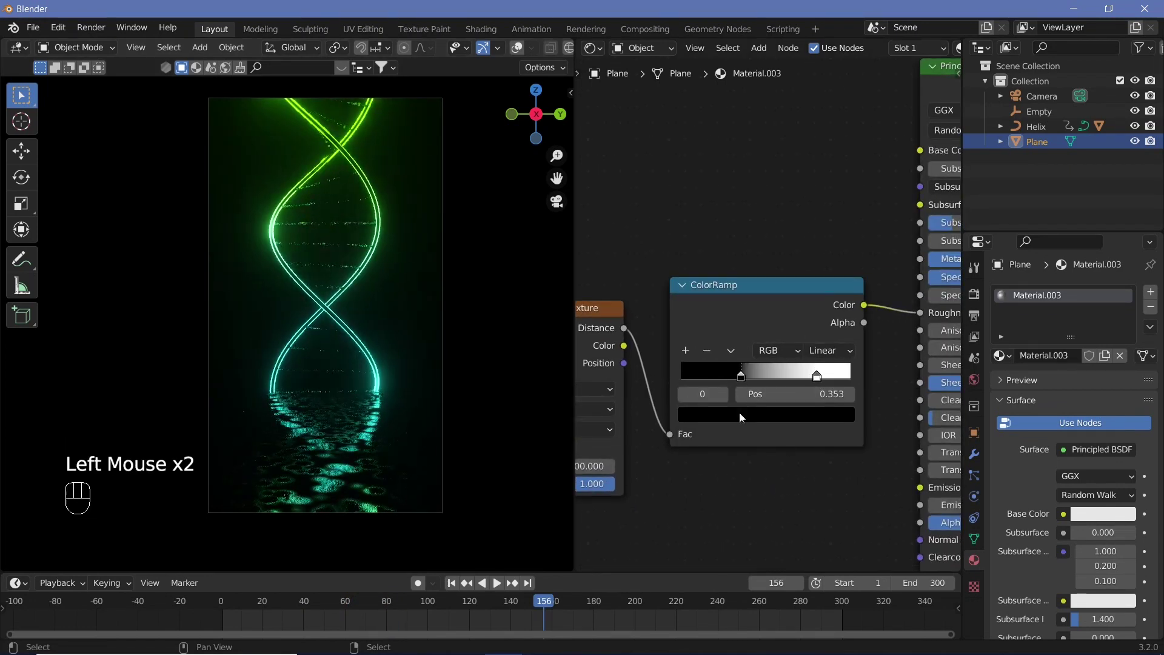
pyautogui.click(739, 414)
pyautogui.moveTo(817, 293); pyautogui.dragTo(817, 289)
pyautogui.click(817, 377)
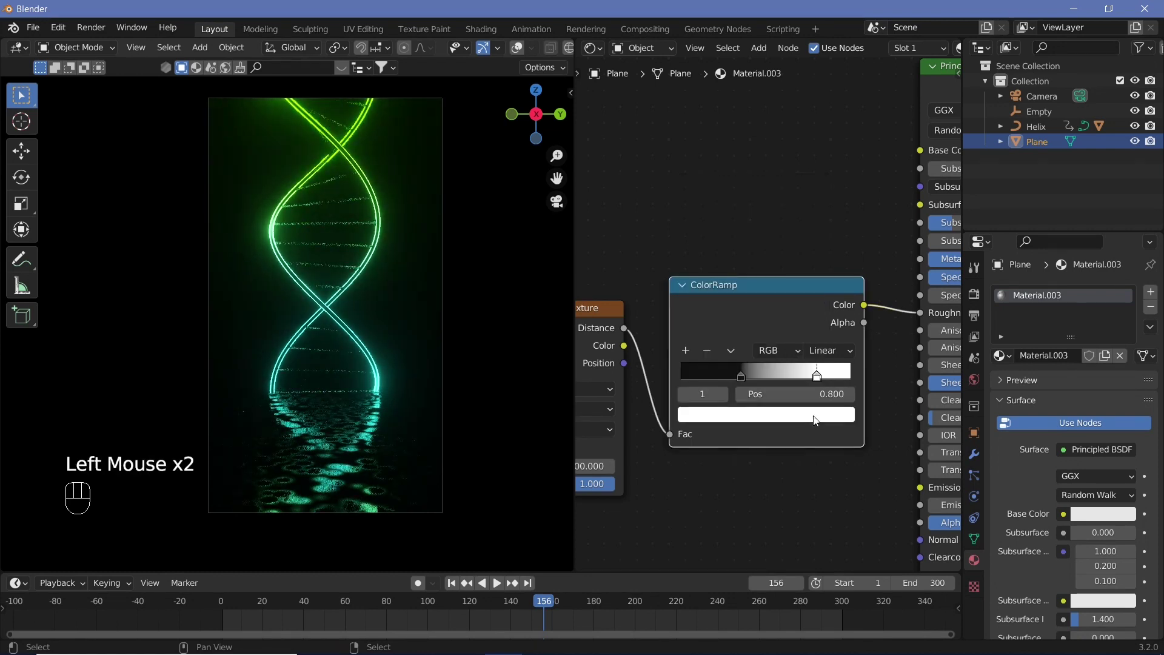
pyautogui.click(815, 417)
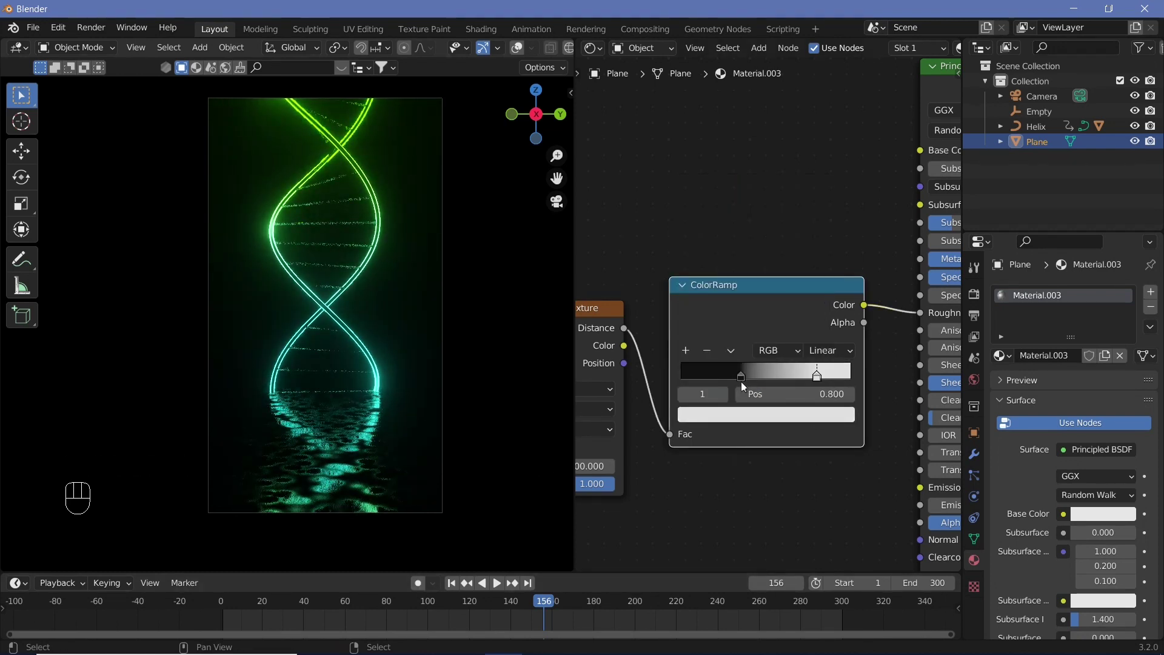
# Move the floor ColorRamp's dark stop to 0.273 and preview the animation
pyautogui.moveTo(742, 378); pyautogui.dragTo(727, 379)
pyautogui.hotkey('shift', 'space')
pyautogui.hotkey('shift', 'space')
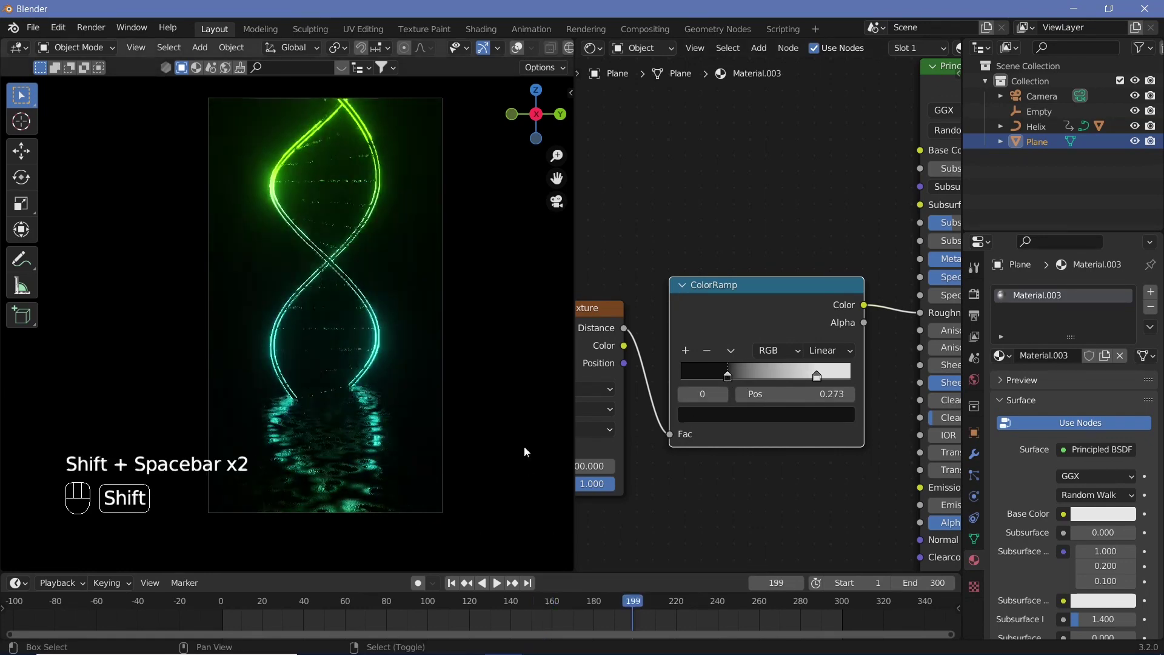
# Return the floor ColorRamp's dark and light stops to the two ends of the ramp and preview the animation
pyautogui.moveTo(625, 363); pyautogui.dragTo(661, 417)
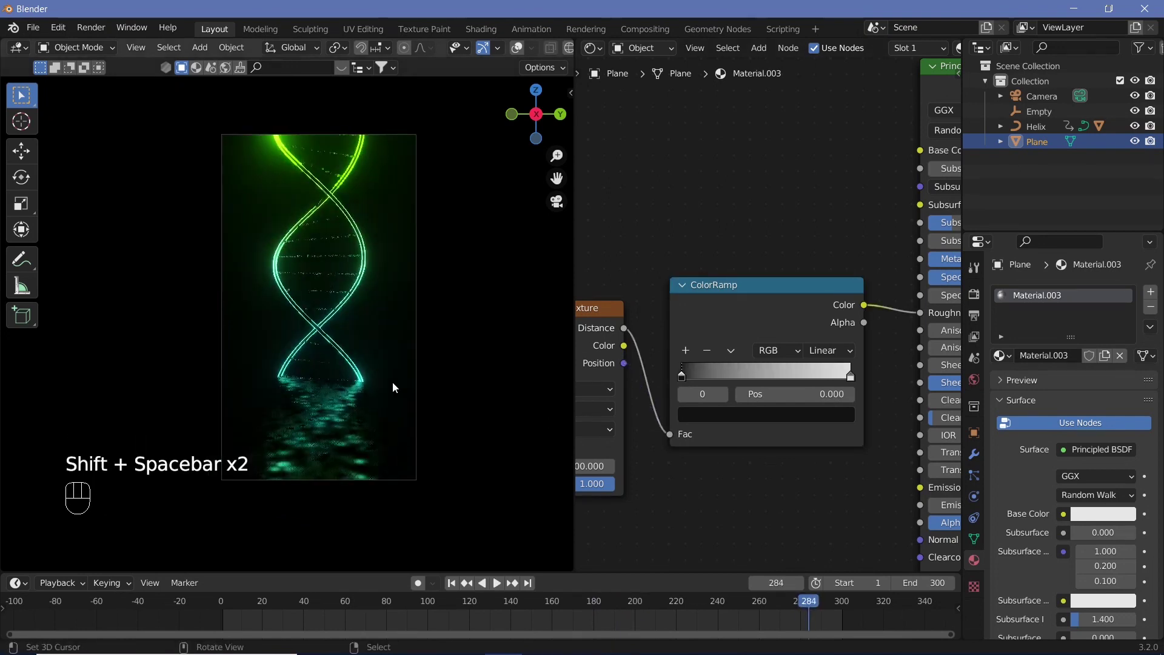
pyautogui.hotkey('shift', 'space')
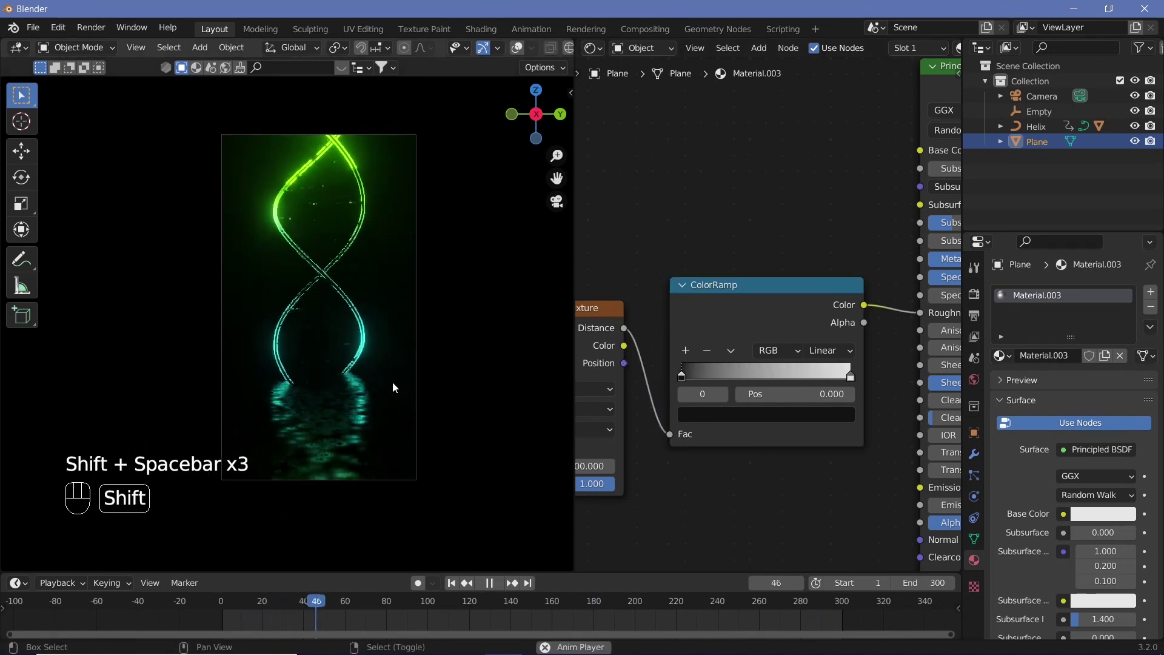
pyautogui.hotkey('shift', 'space')
# Start rendering the full animation
pyautogui.click(68, 86)
pyautogui.click(94, 31)
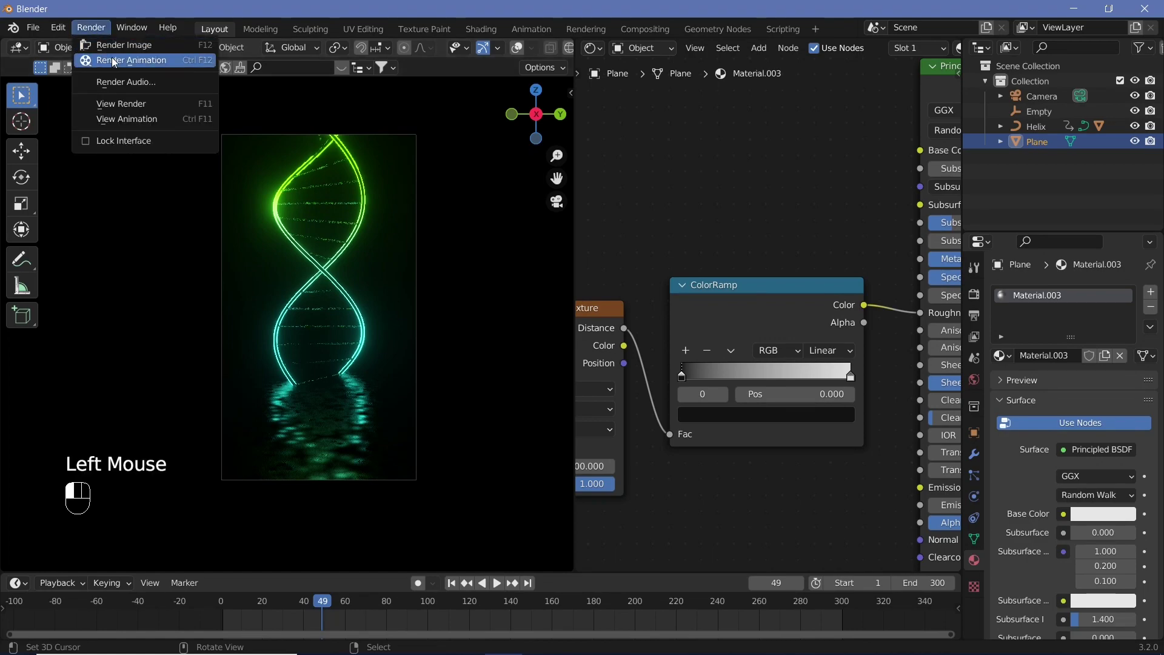